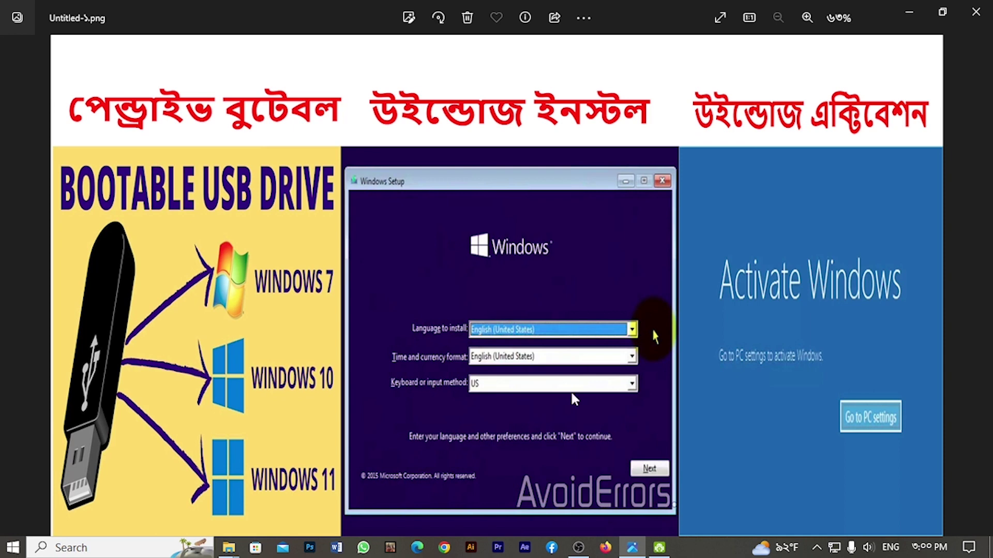
Switch to Chrome, search for "windows 10 download" and open Microsoft's "Download Windows 10 Disc Image (ISO File)" result.
{"action": "left_click", "coordinate": [443, 549]}
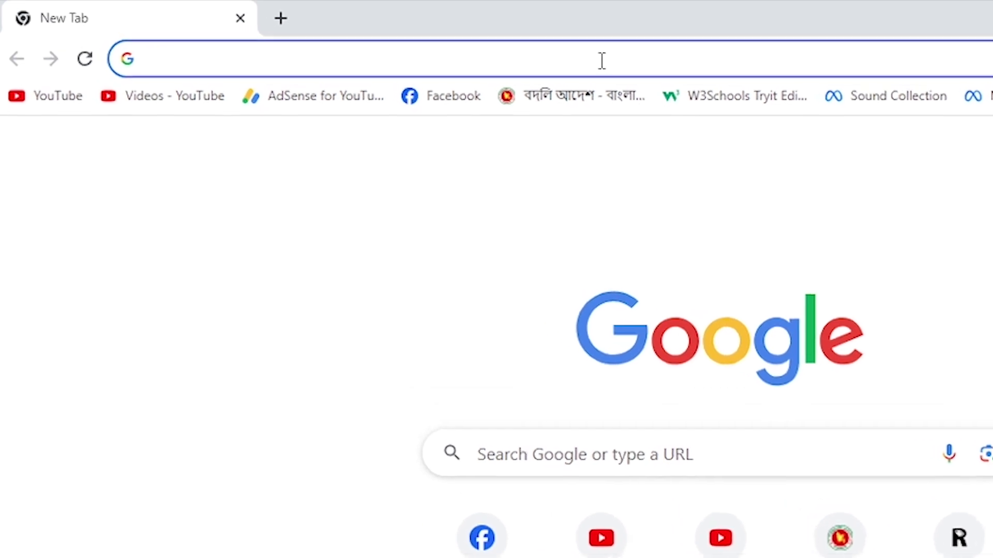
{"action": "left_click", "coordinate": [549, 55]}
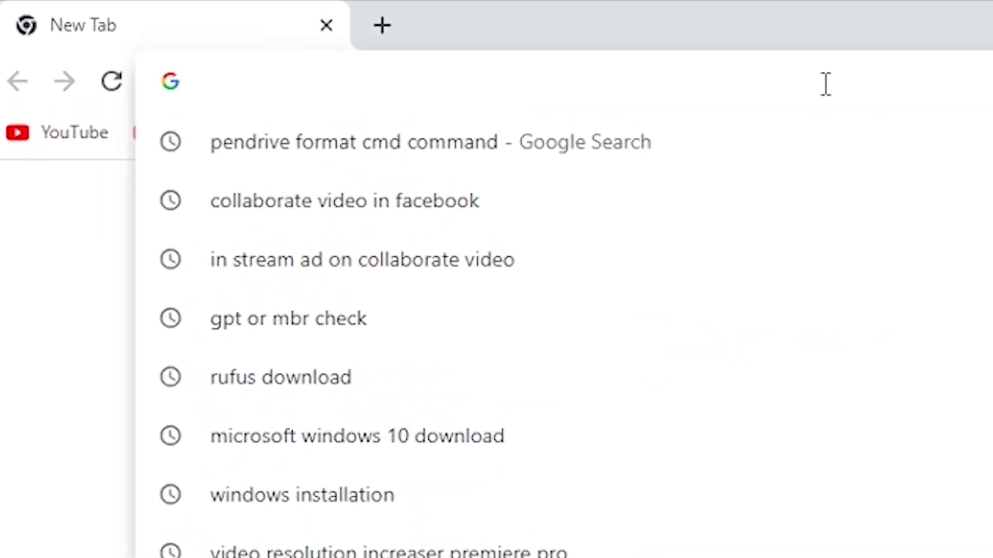
{"action": "type", "text": "wi"}
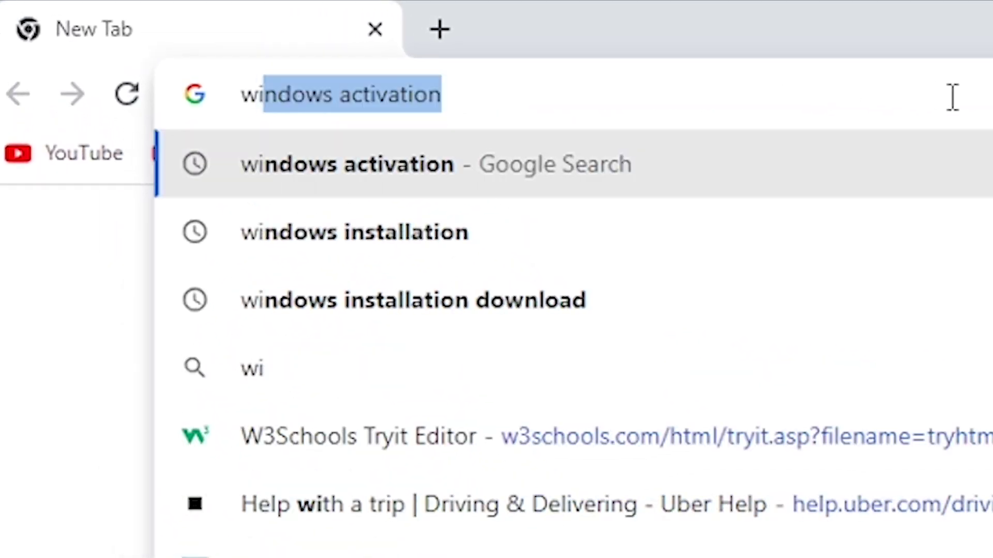
{"action": "type", "text": "ndows "}
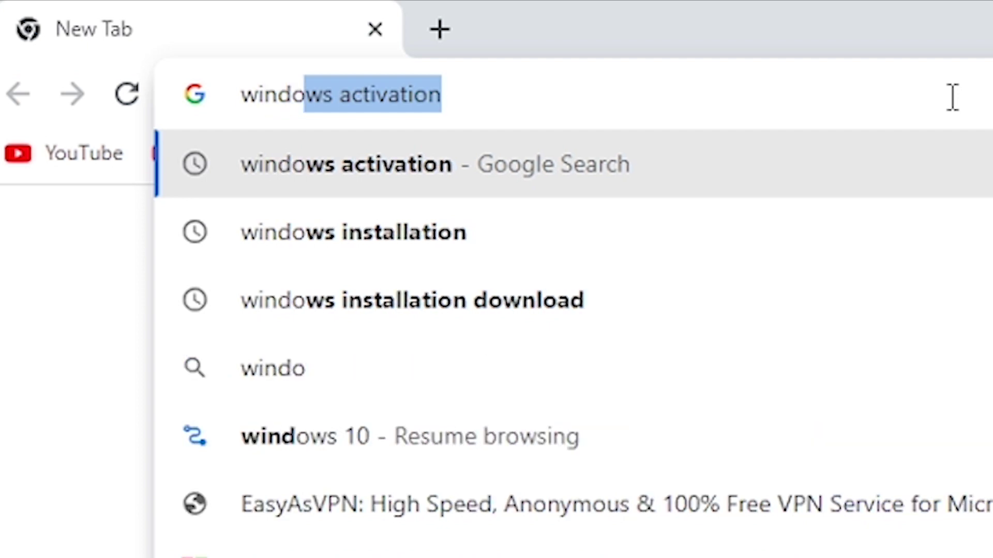
{"action": "type", "text": "10"}
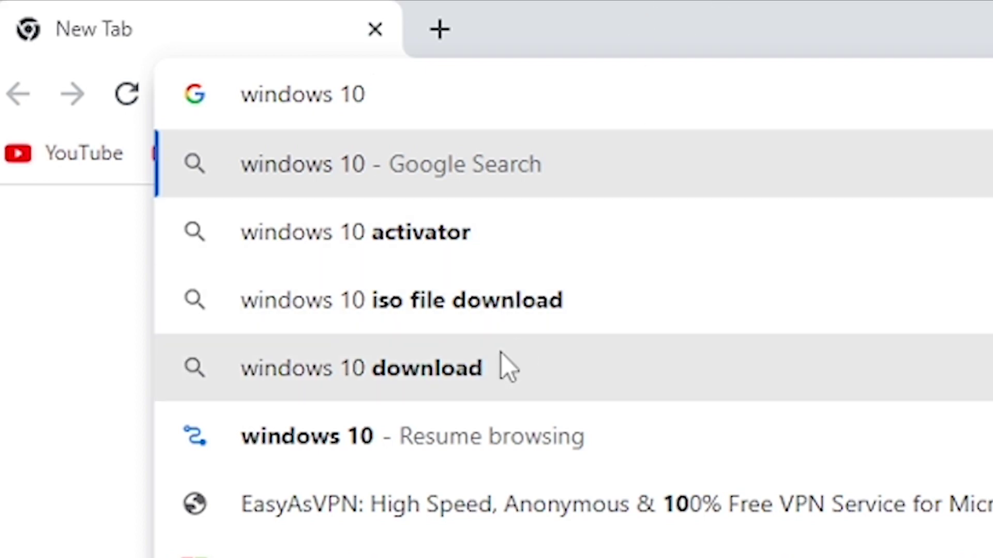
{"action": "left_click", "coordinate": [456, 362]}
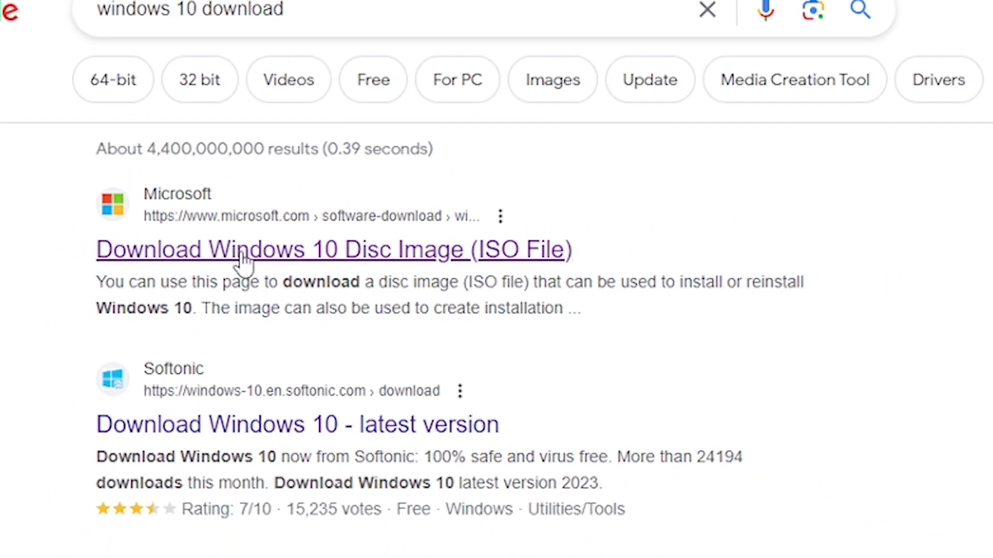
{"action": "left_click", "coordinate": [242, 261]}
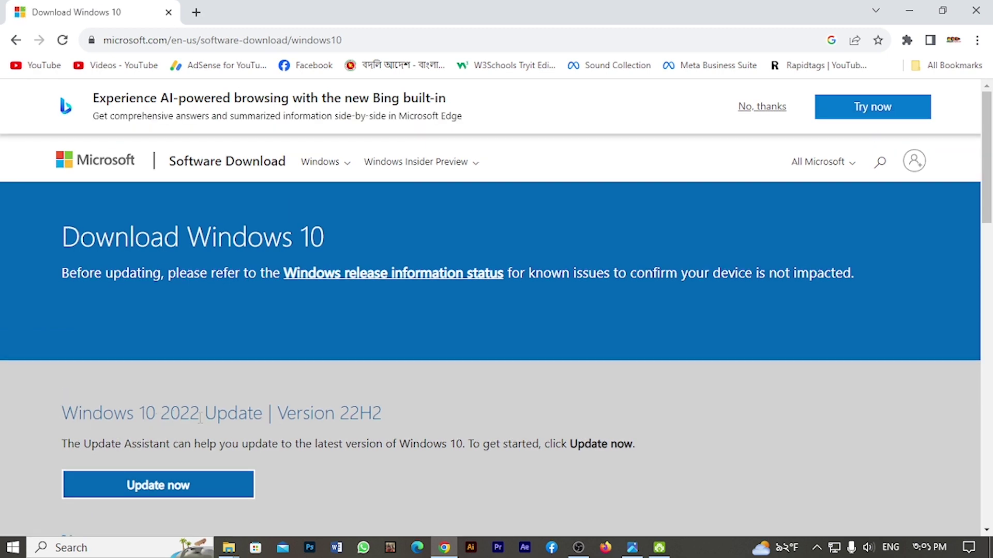
Request the tool download under "Create Windows 10 installation media", but cancel saving the file.
{"action": "scroll", "coordinate": [200, 417], "scroll_direction": "down", "scroll_amount": 4}
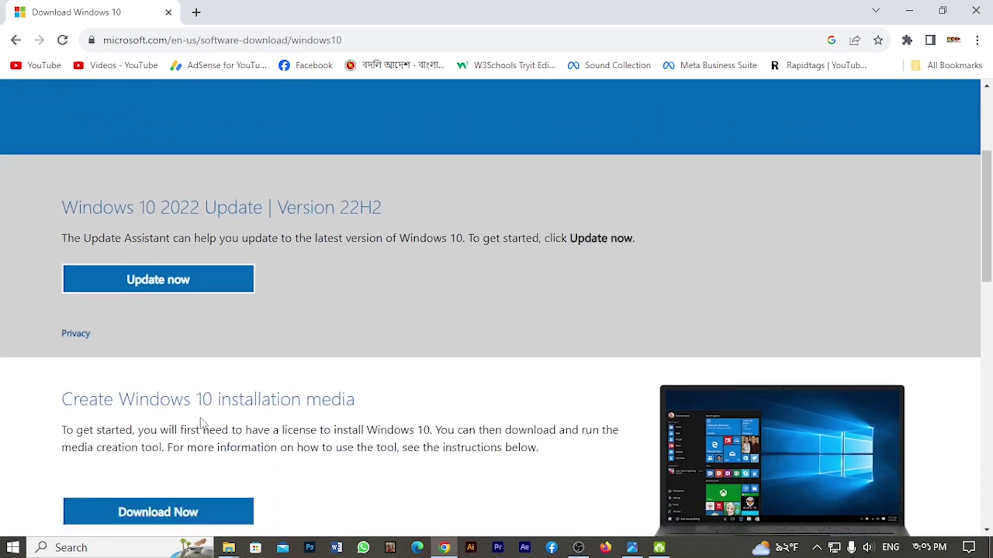
{"action": "scroll", "coordinate": [403, 214], "scroll_direction": "down", "scroll_amount": 3}
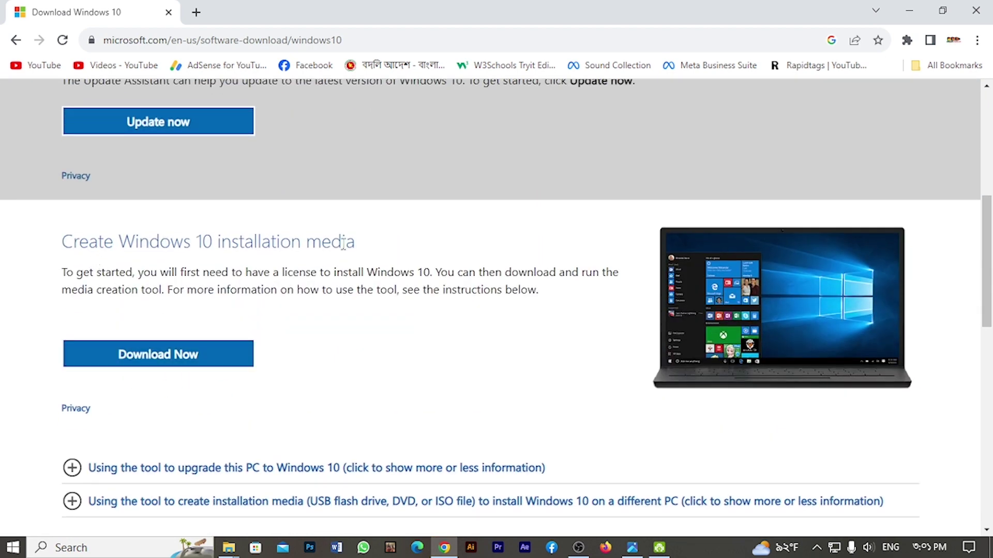
{"action": "left_click", "coordinate": [160, 360]}
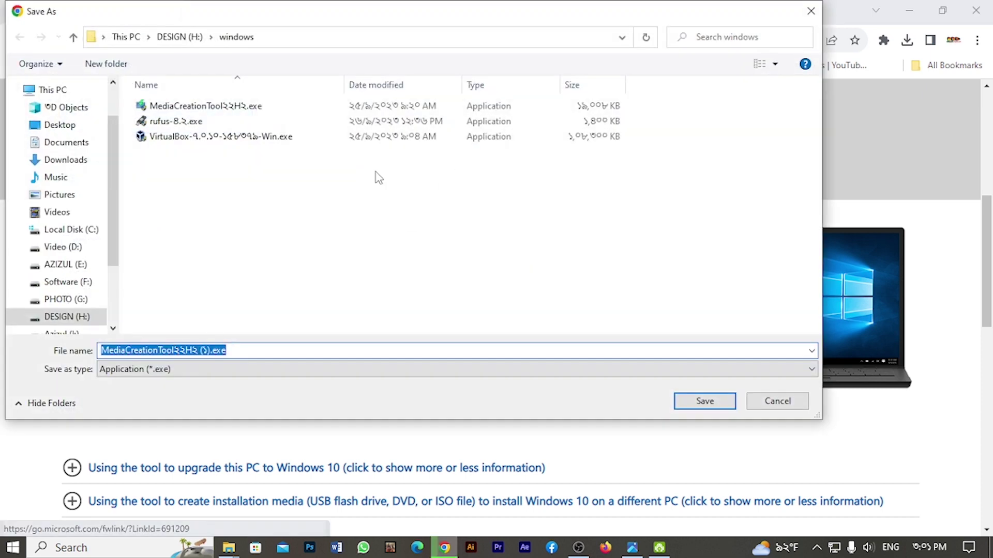
{"action": "left_click", "coordinate": [766, 400]}
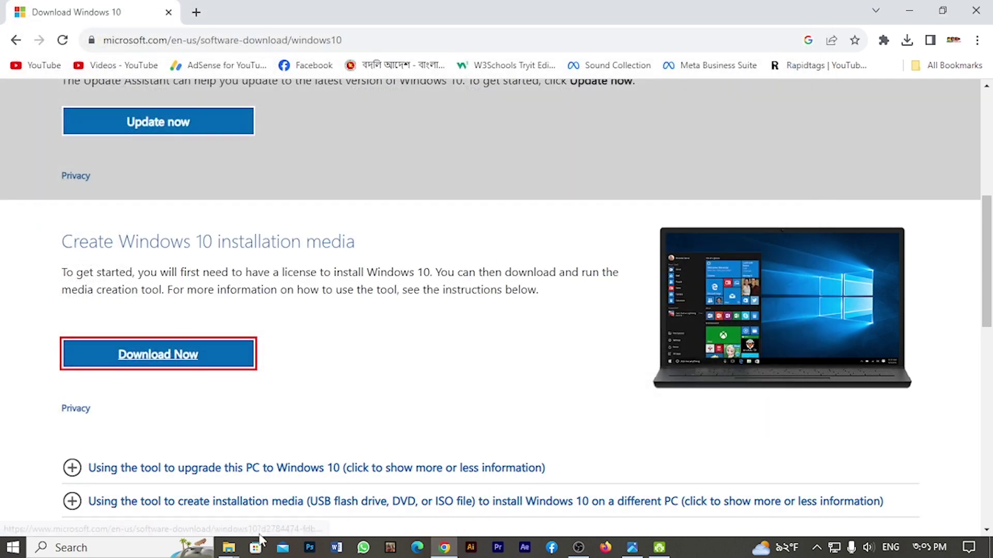
Minimize the browser, image viewer, OBS and DroidCam windows to clear the desktop.
{"action": "left_click", "coordinate": [909, 10]}
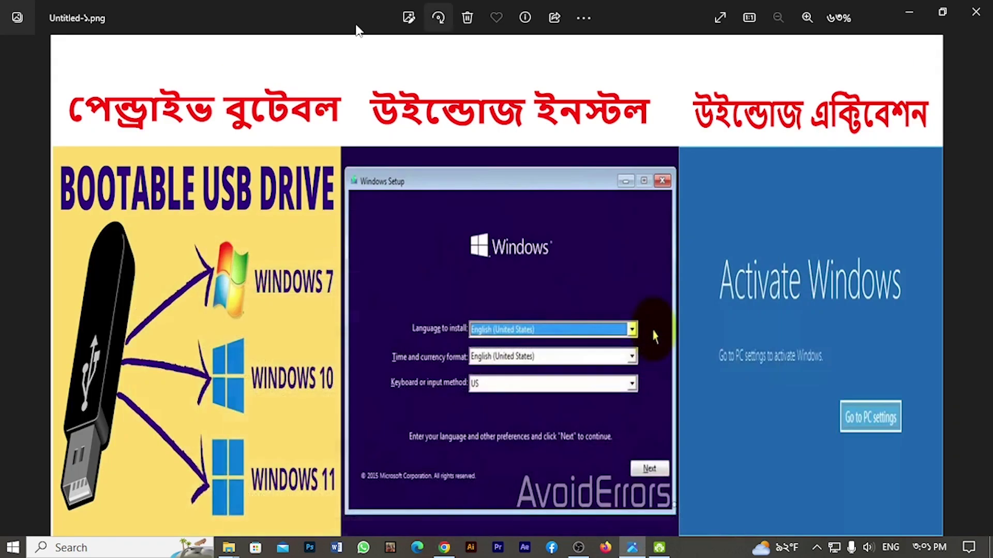
{"action": "left_click", "coordinate": [908, 12]}
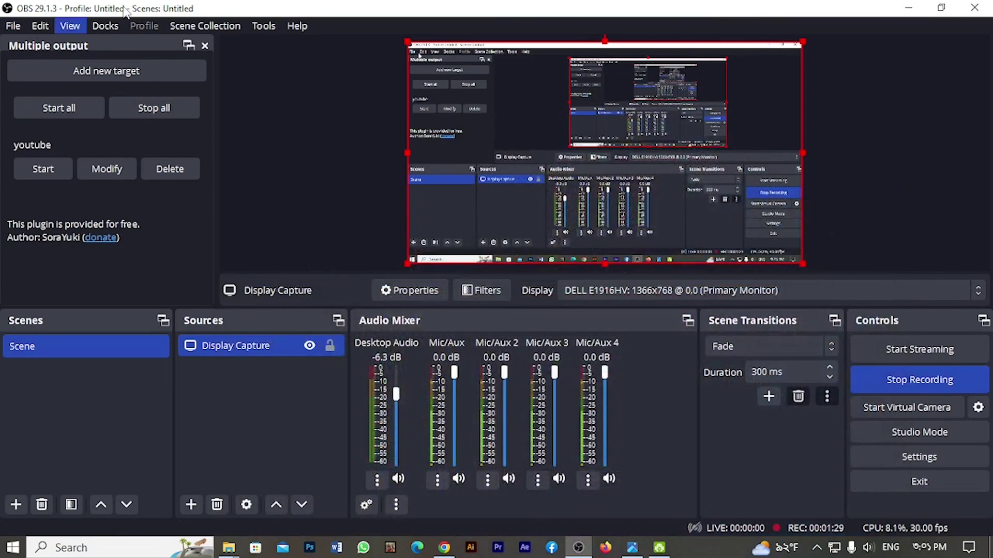
{"action": "left_click", "coordinate": [909, 8]}
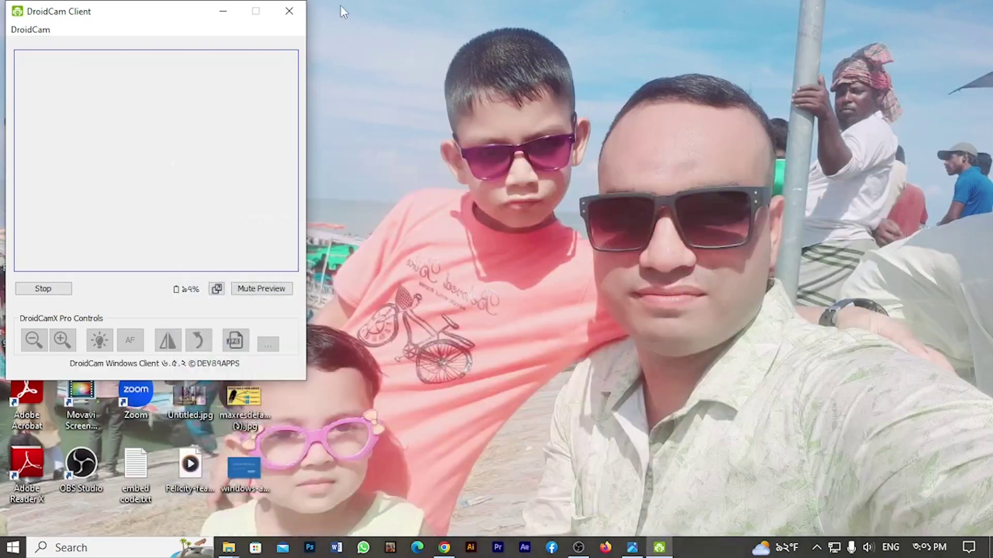
{"action": "left_click", "coordinate": [208, 12]}
Open a maximized File Explorer window and go to the windows folder on the DESIGN (H:) drive.
{"action": "key", "text": "super+e"}
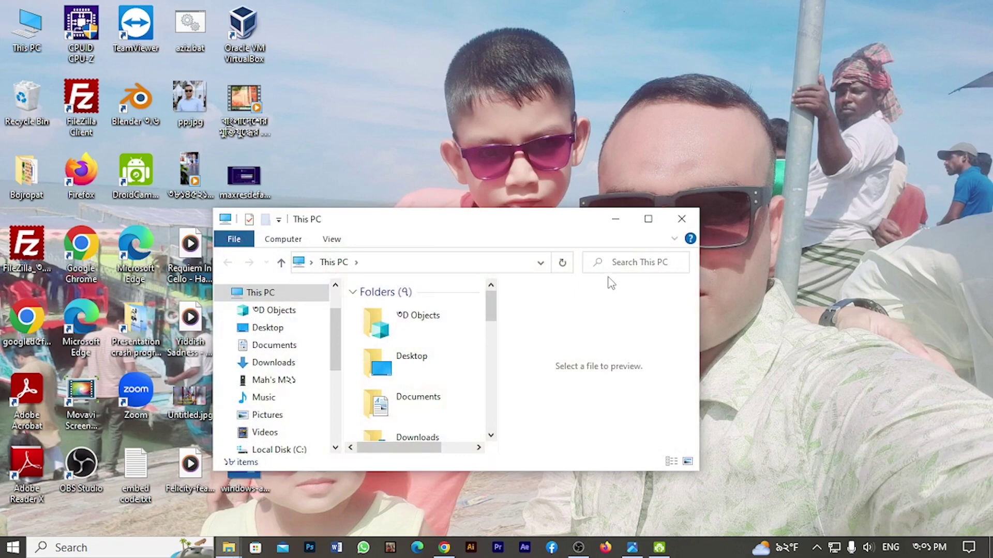
{"action": "left_click", "coordinate": [648, 218]}
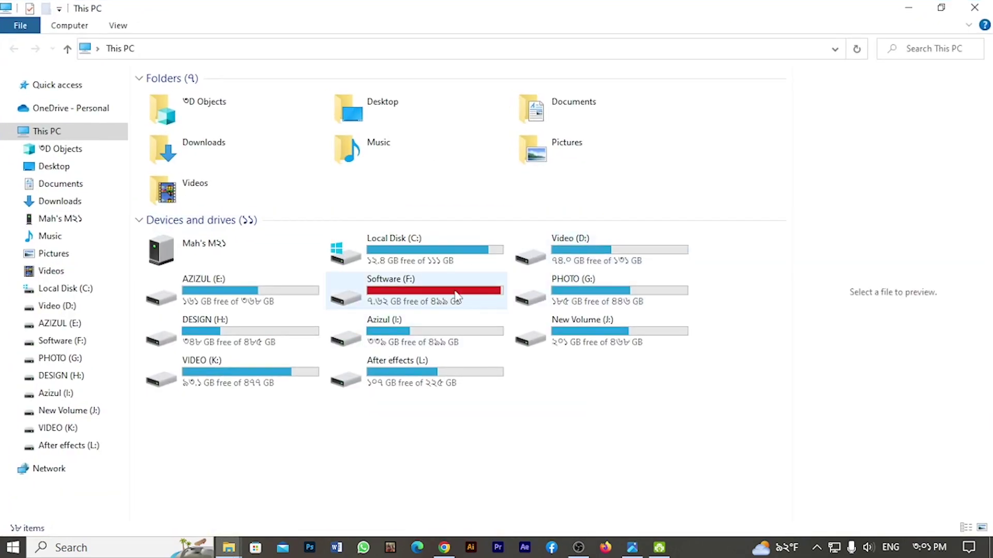
{"action": "left_click", "coordinate": [283, 345]}
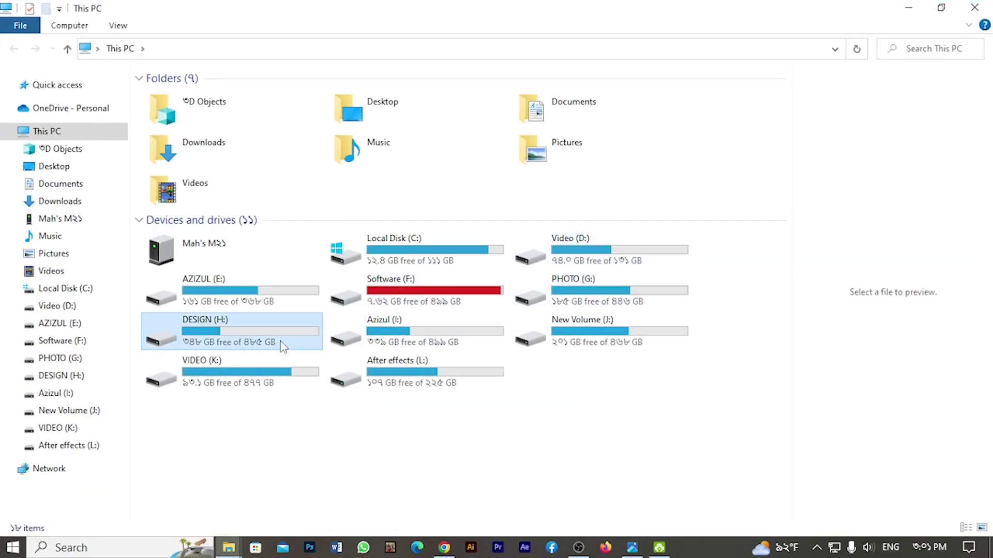
{"action": "double_click", "coordinate": [283, 346]}
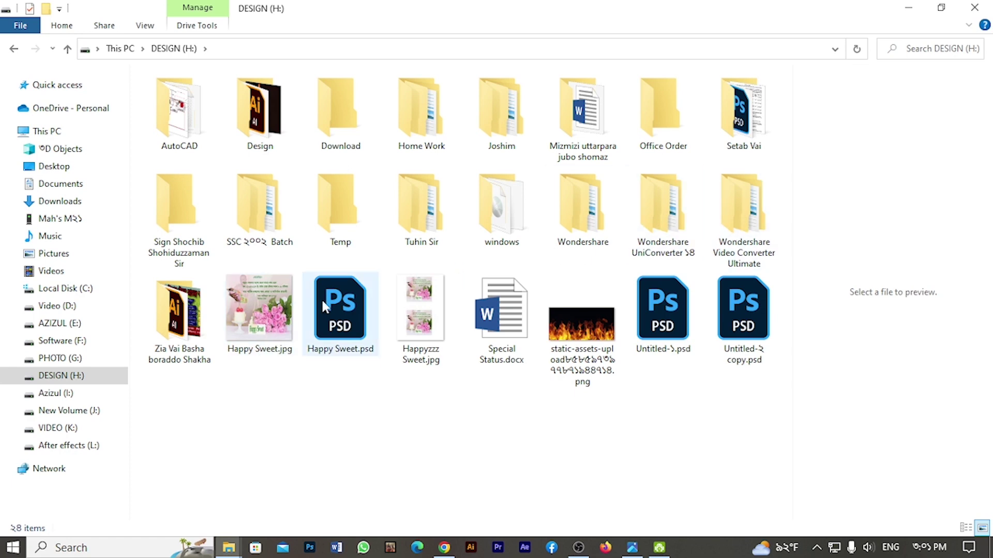
{"action": "double_click", "coordinate": [503, 214]}
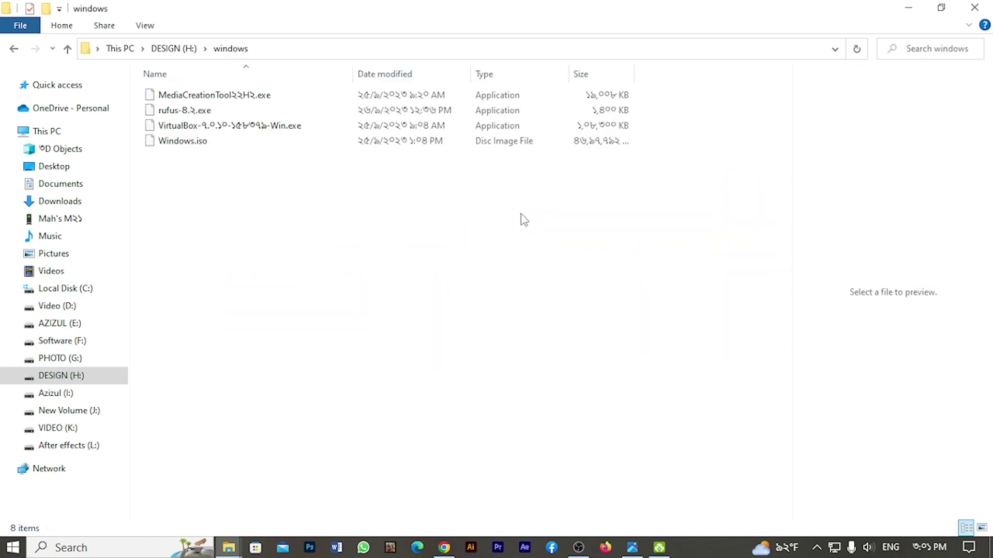
Run the MediaCreationTool application from the windows folder and accept its license terms.
{"action": "double_click", "coordinate": [174, 96]}
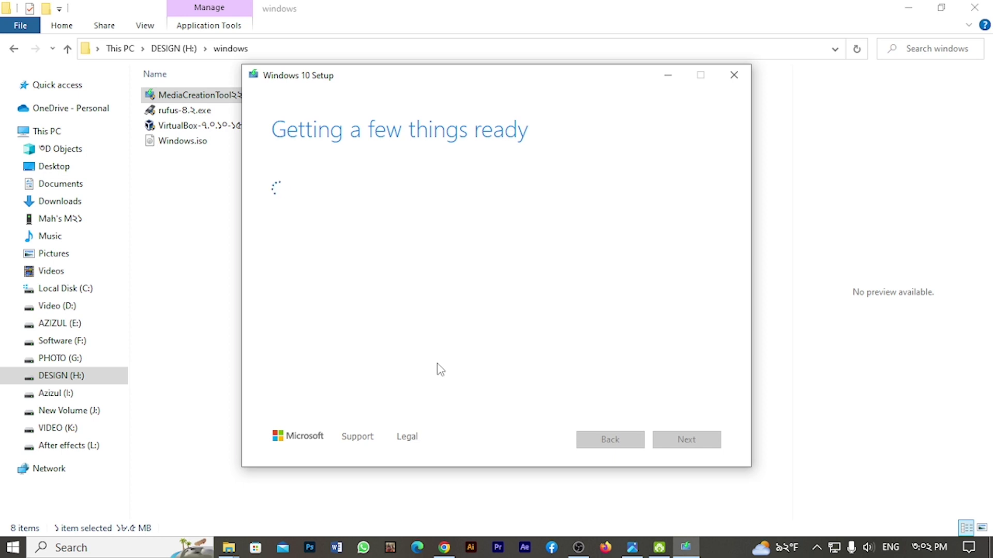
{"action": "scroll", "coordinate": [420, 328], "scroll_direction": "down", "scroll_amount": 20}
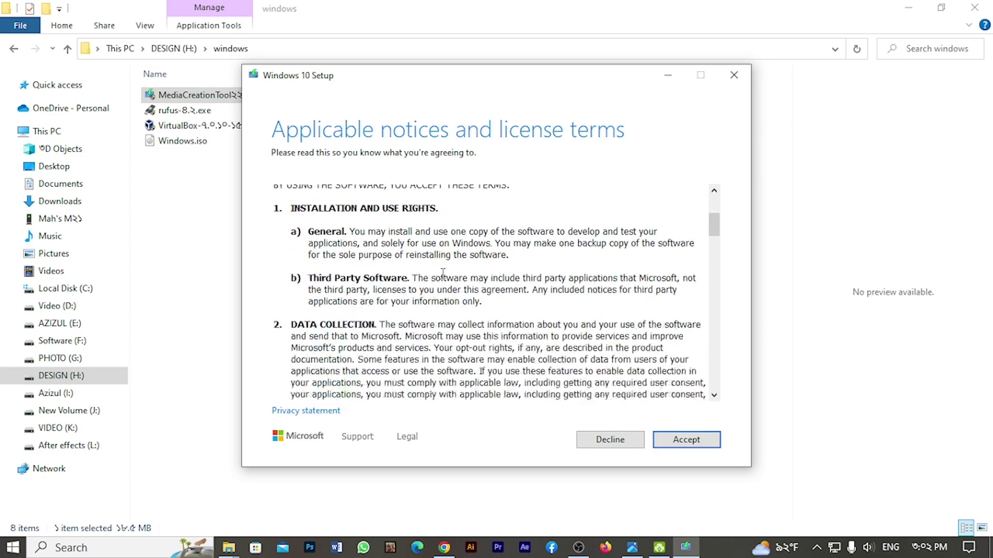
{"action": "scroll", "coordinate": [489, 314], "scroll_direction": "down", "scroll_amount": 10}
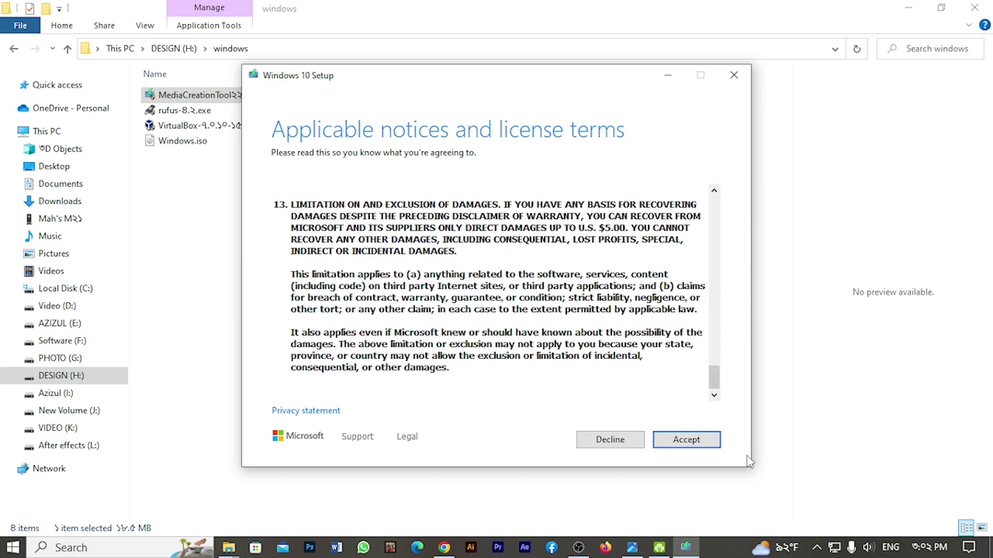
{"action": "left_click", "coordinate": [705, 443]}
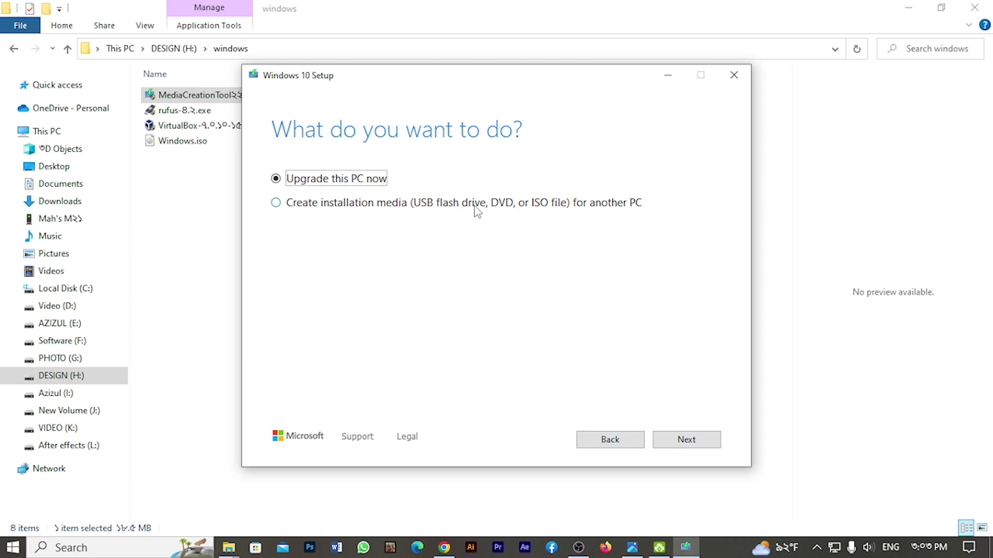
Choose to create installation media for another PC, keeping the recommended language, edition and architecture options.
{"action": "left_click", "coordinate": [283, 206]}
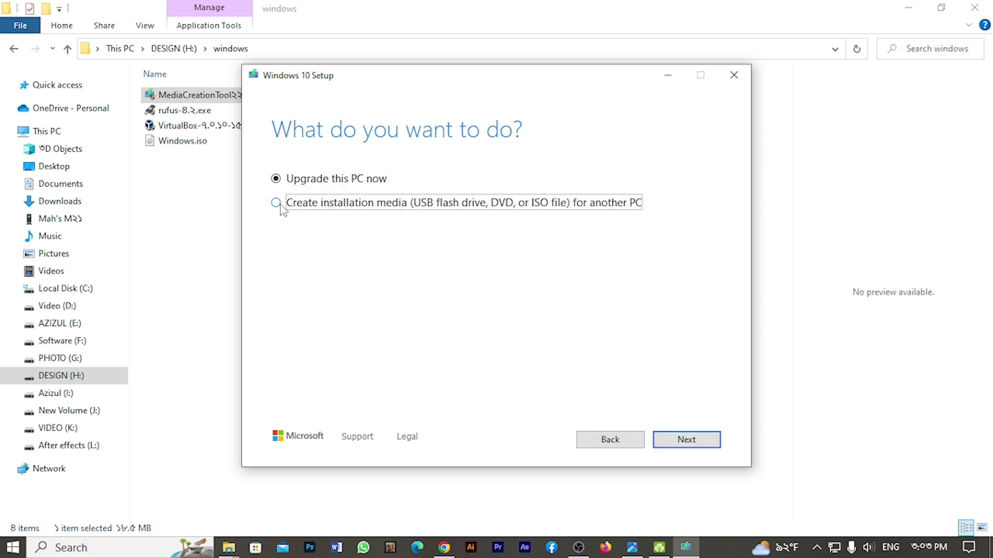
{"action": "left_click", "coordinate": [698, 442]}
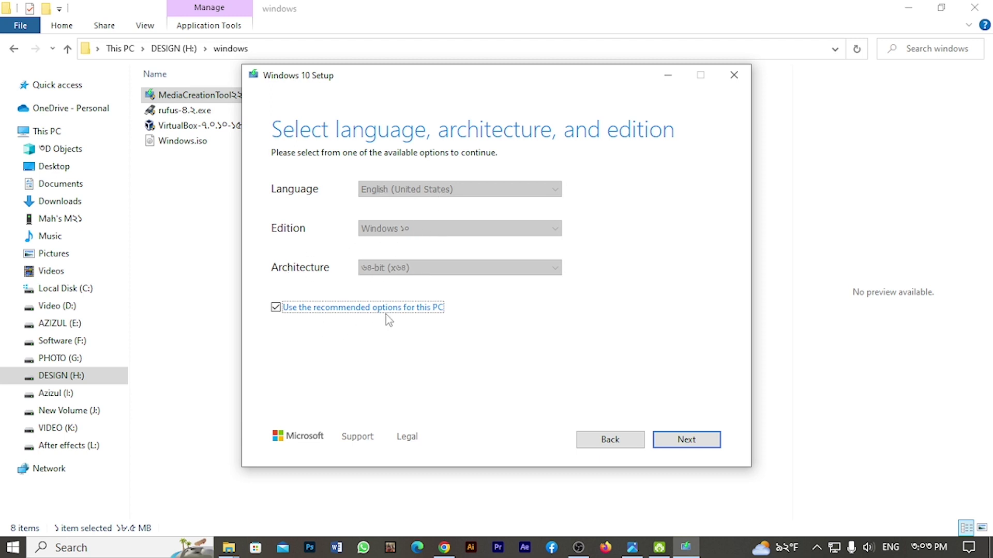
{"action": "left_click", "coordinate": [710, 448]}
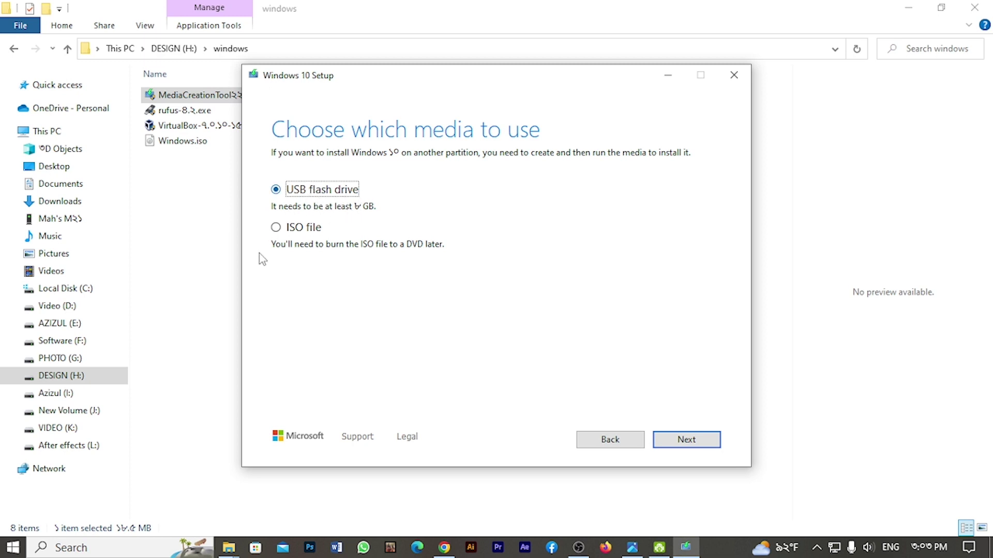
Choose ISO file as the media and start the download, saving it as Windows.iso in the windows folder on DESIGN (H:).
{"action": "left_click", "coordinate": [276, 227]}
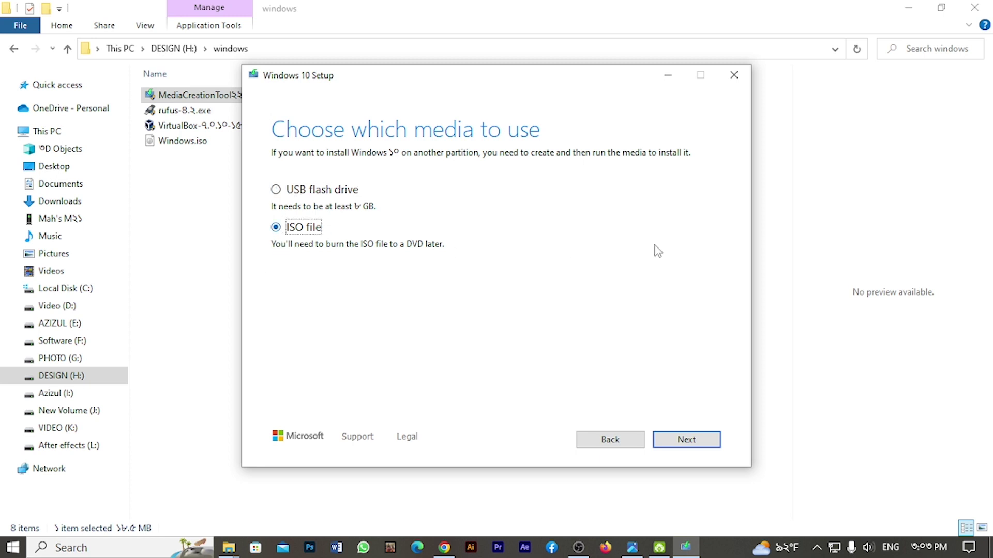
{"action": "left_click", "coordinate": [713, 439]}
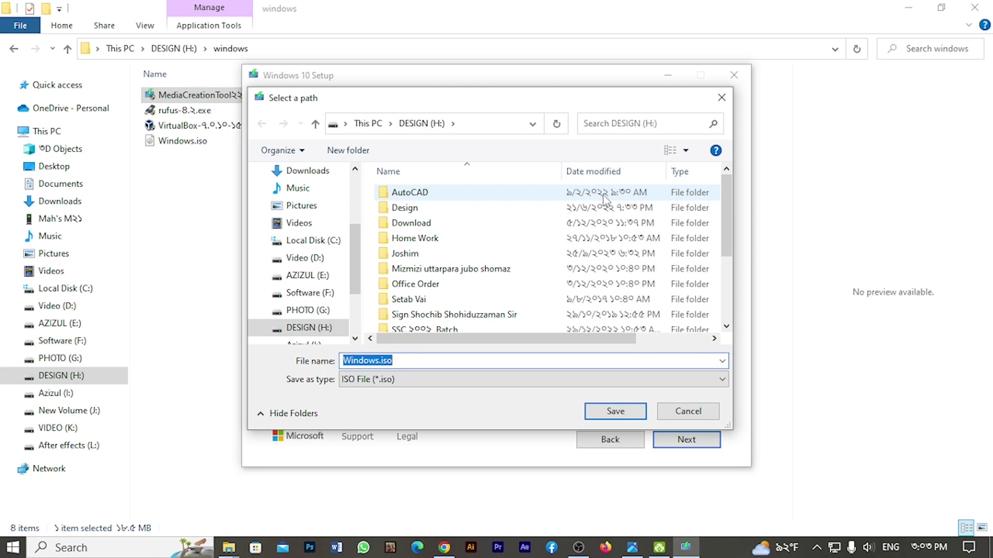
{"action": "scroll", "coordinate": [396, 235], "scroll_direction": "down", "scroll_amount": 1}
{"action": "scroll", "coordinate": [397, 235], "scroll_direction": "down", "scroll_amount": 2}
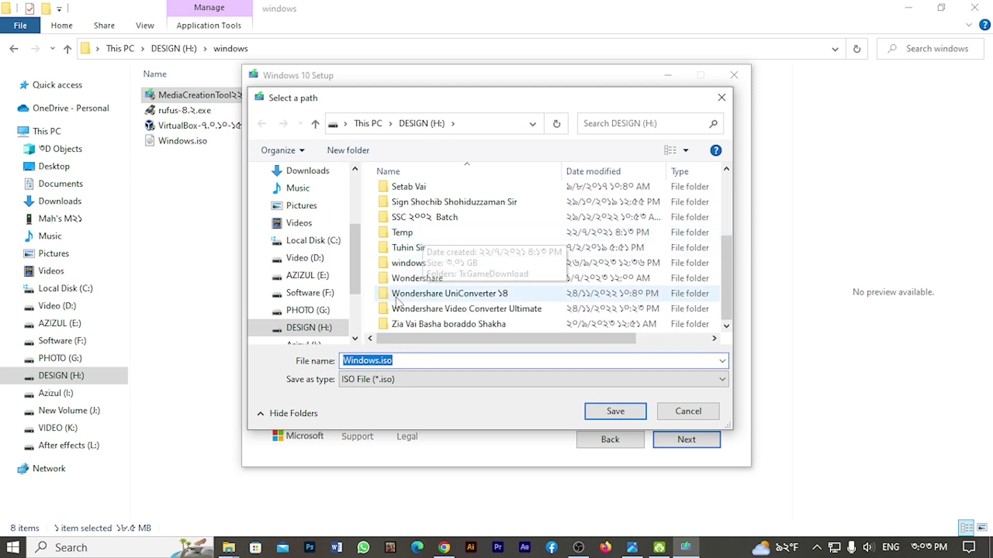
{"action": "double_click", "coordinate": [409, 263]}
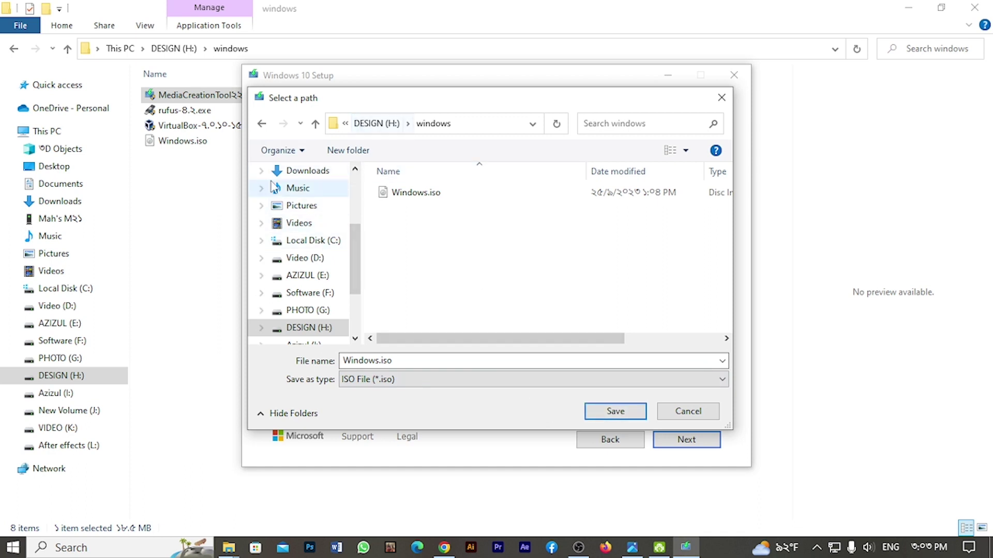
{"action": "scroll", "coordinate": [304, 204], "scroll_direction": "up", "scroll_amount": 3}
{"action": "left_click", "coordinate": [309, 265]}
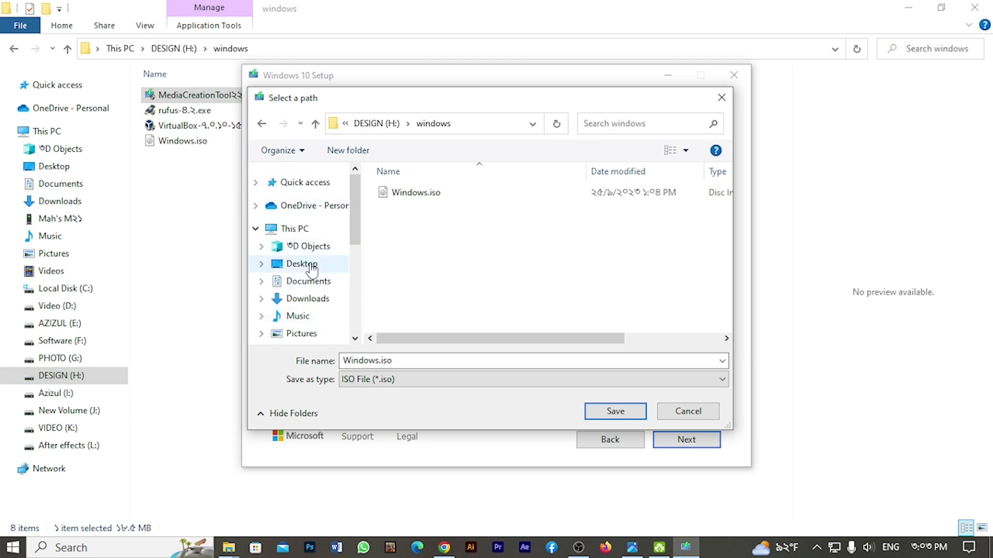
{"action": "left_click", "coordinate": [616, 411]}
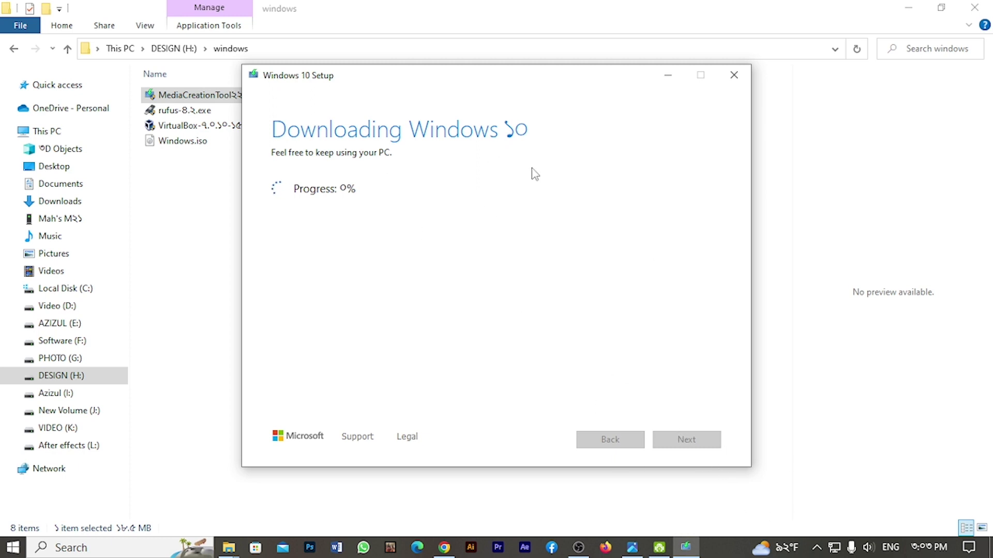
Quit Windows 10 Setup while its Windows download is running.
{"action": "left_click", "coordinate": [737, 81]}
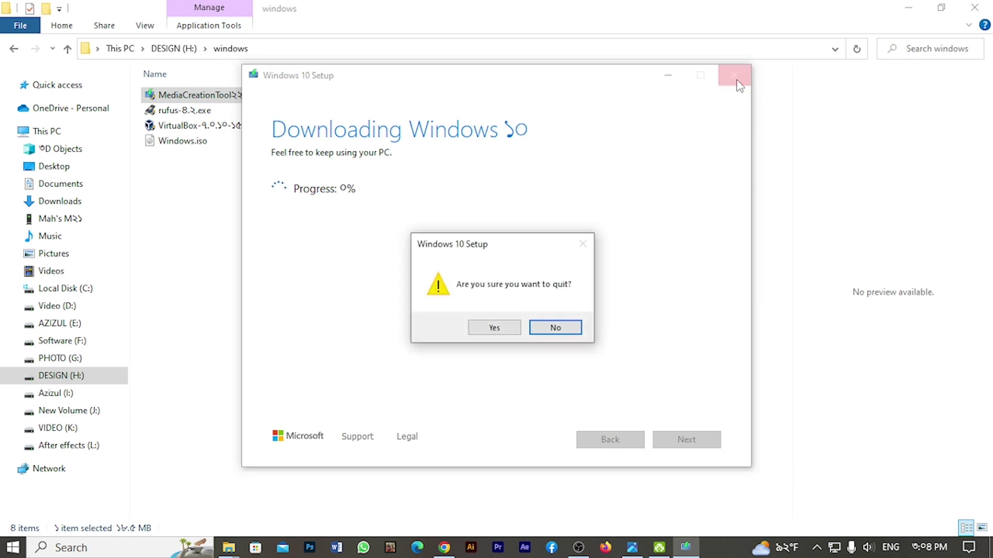
{"action": "left_click", "coordinate": [494, 328]}
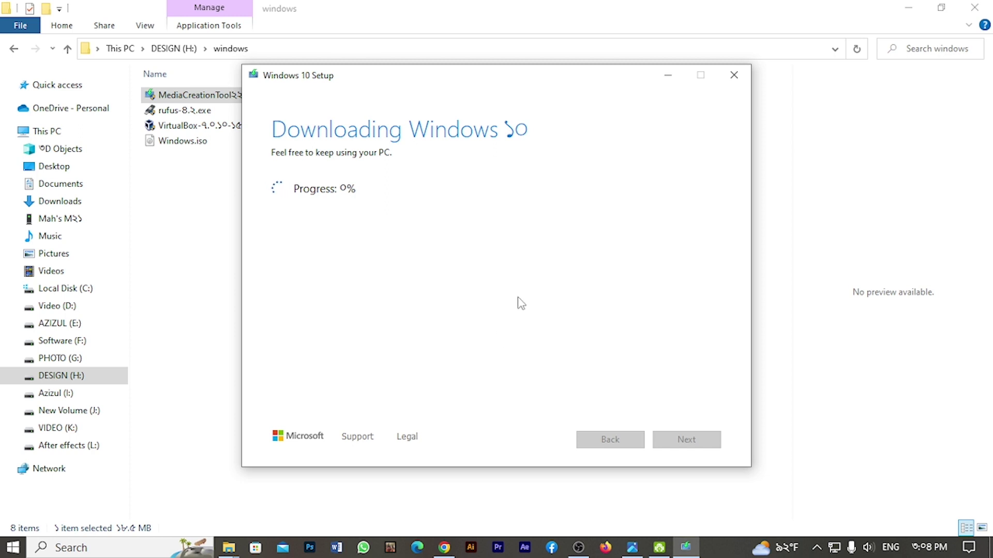
Mount the Windows.iso disc image from the windows folder.
{"action": "left_click", "coordinate": [166, 141]}
{"action": "left_click", "coordinate": [171, 172]}
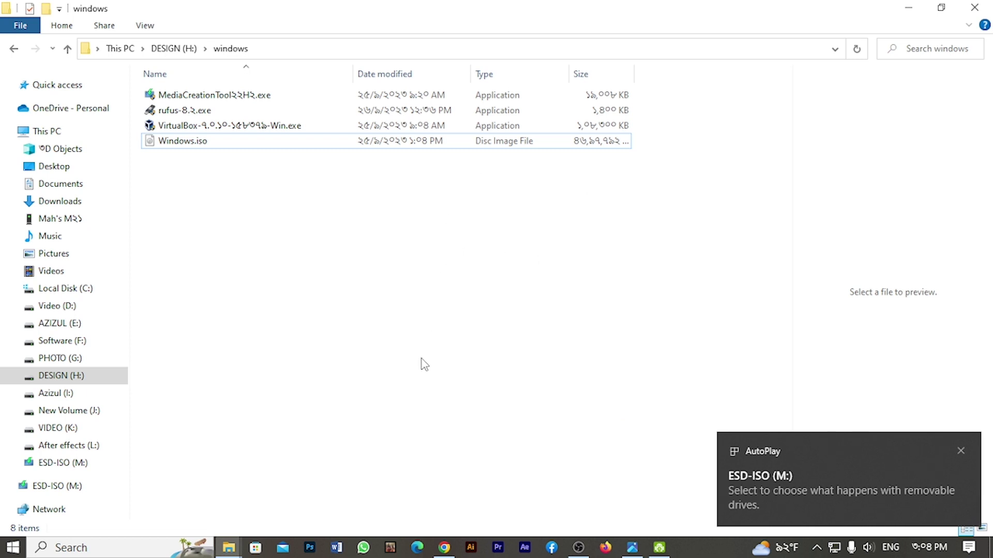
Switch to Chrome, search Google for "rufus download" in a new tab and open the official Rufus site.
{"action": "left_click", "coordinate": [444, 548]}
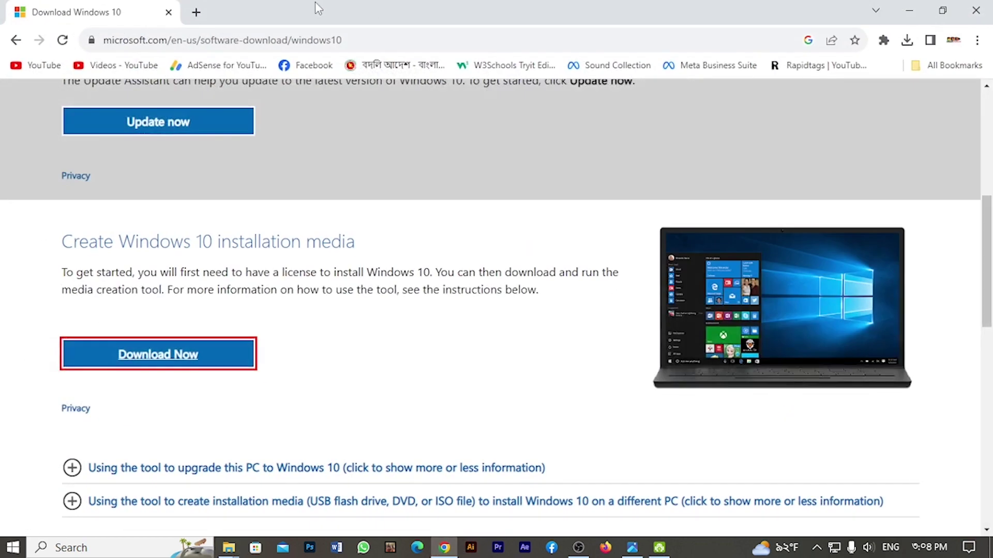
{"action": "left_click", "coordinate": [196, 12]}
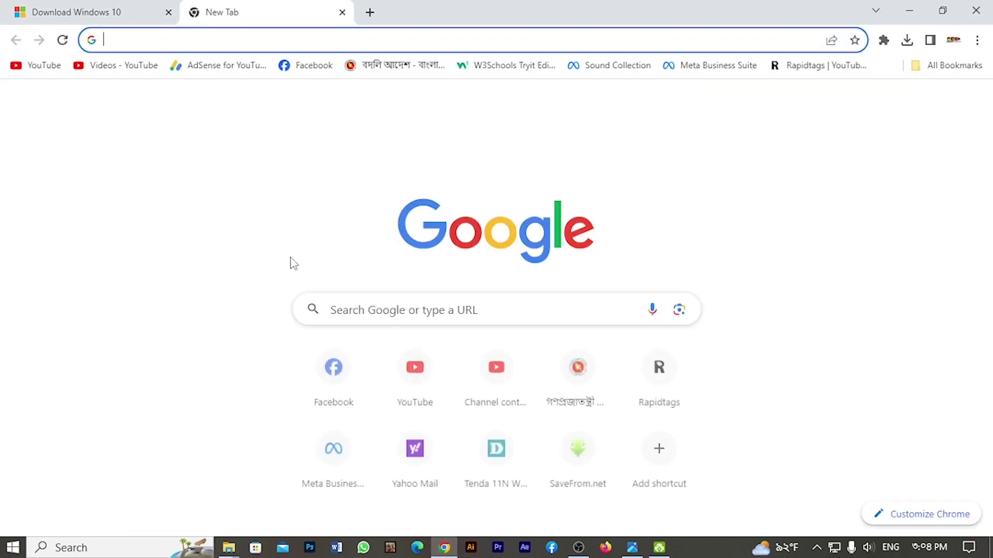
{"action": "left_click", "coordinate": [397, 311]}
{"action": "type", "text": "rufus download"}
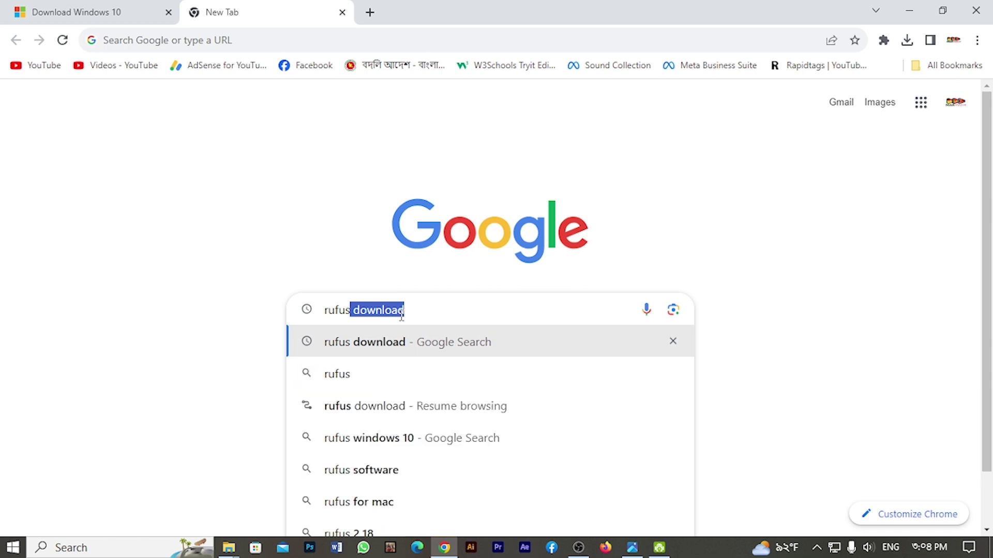
{"action": "left_click", "coordinate": [393, 347]}
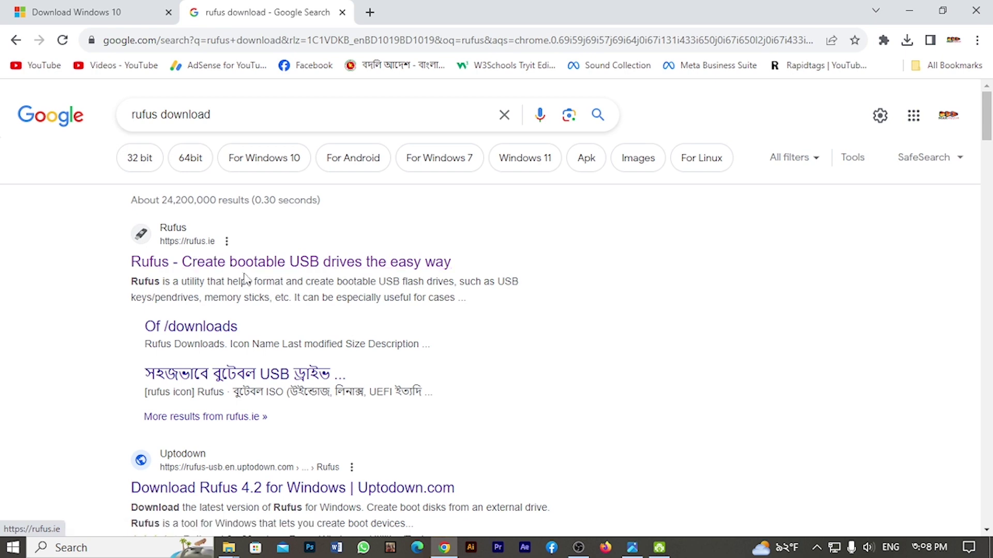
{"action": "left_click", "coordinate": [231, 264]}
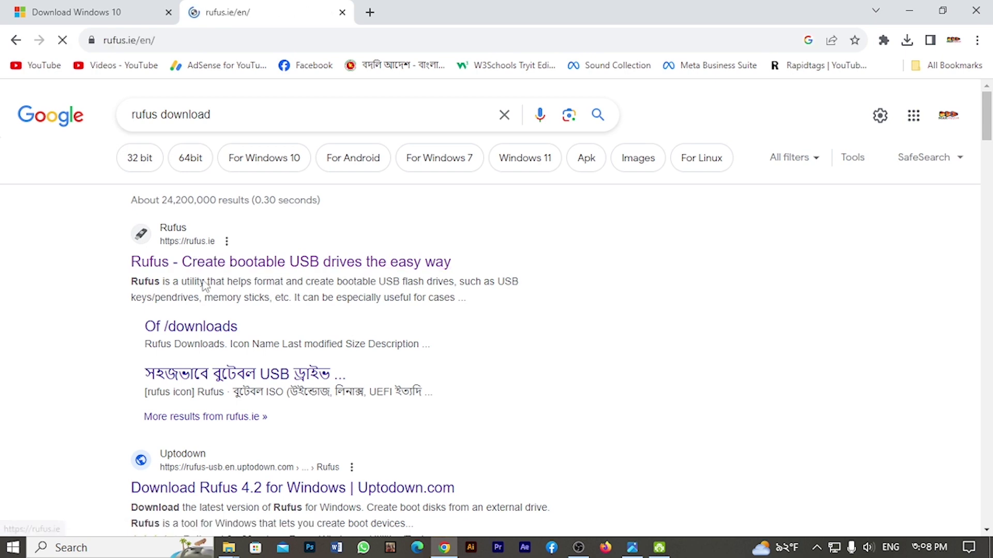
Download the standard Windows x64 release rufus-4.2.exe and save it in the windows folder on DESIGN (H:).
{"action": "scroll", "coordinate": [527, 207], "scroll_direction": "down", "scroll_amount": 5}
{"action": "scroll", "coordinate": [540, 223], "scroll_direction": "up", "scroll_amount": 3}
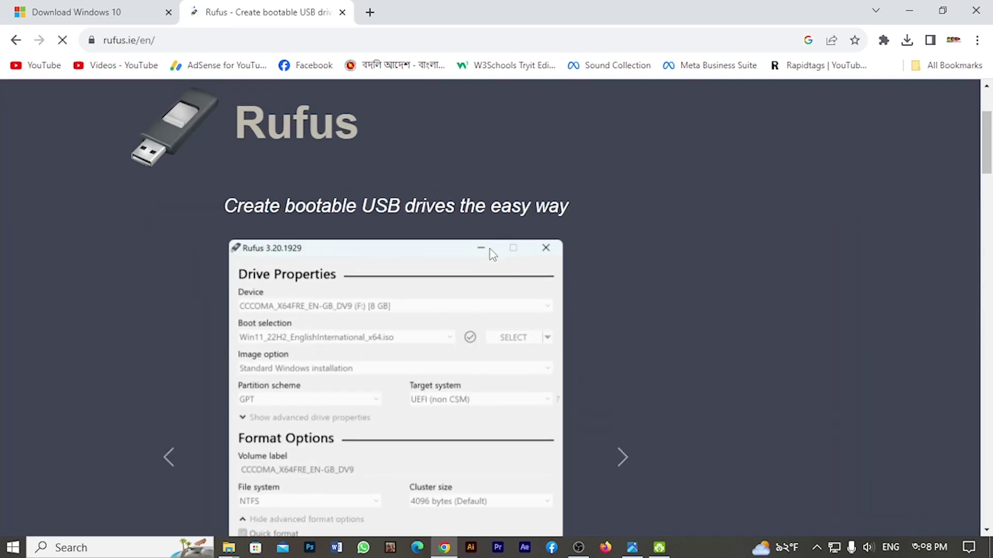
{"action": "scroll", "coordinate": [366, 261], "scroll_direction": "down", "scroll_amount": 5}
{"action": "scroll", "coordinate": [283, 237], "scroll_direction": "down", "scroll_amount": 4}
{"action": "scroll", "coordinate": [293, 275], "scroll_direction": "down", "scroll_amount": 3}
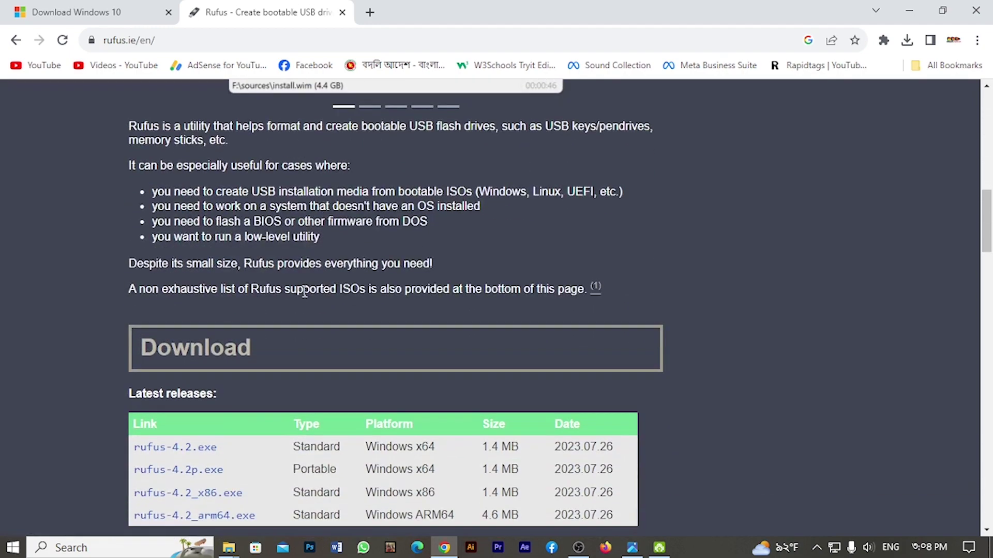
{"action": "scroll", "coordinate": [343, 195], "scroll_direction": "down", "scroll_amount": 4}
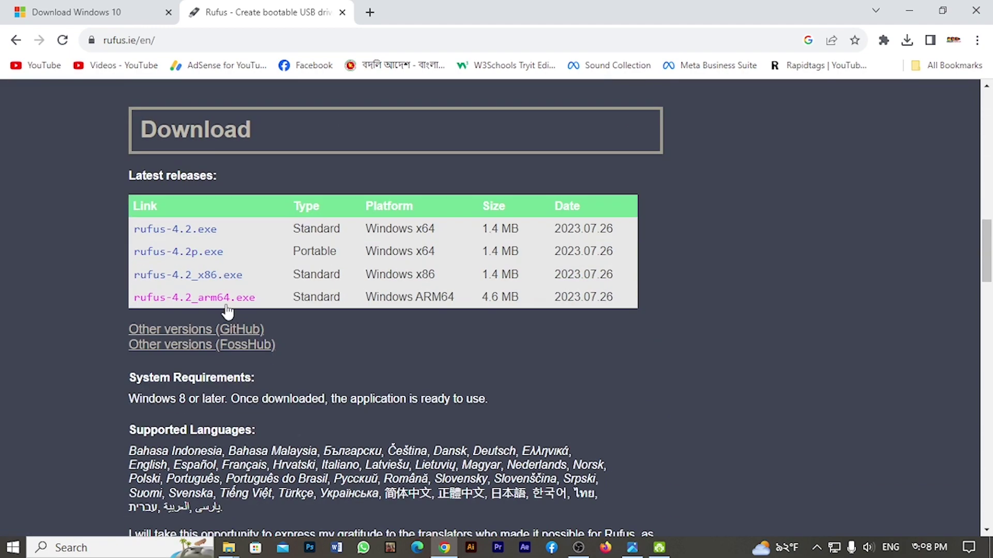
{"action": "left_click", "coordinate": [151, 231]}
{"action": "left_click", "coordinate": [521, 367]}
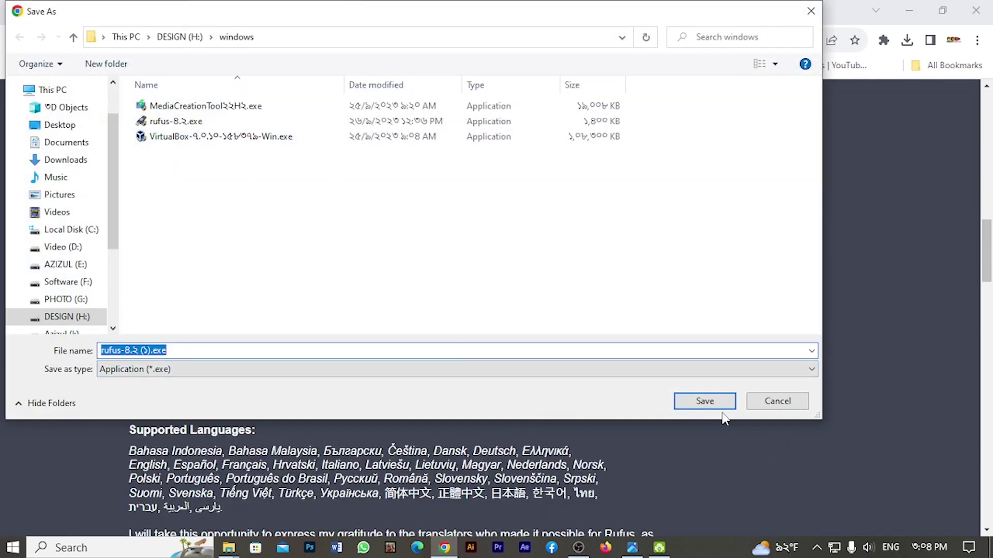
{"action": "left_click", "coordinate": [704, 401]}
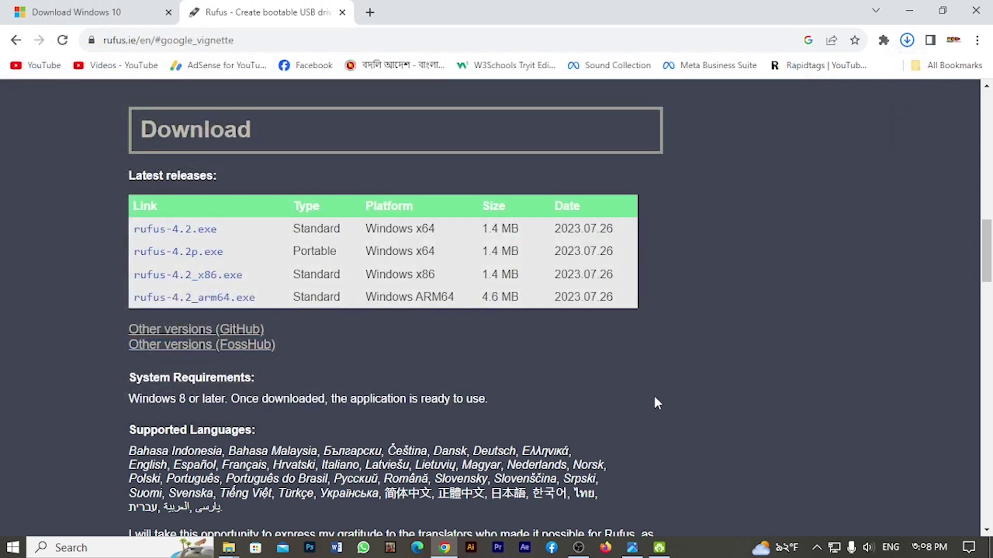
Launch the downloaded rufus-4.2 (1).exe and keep ESD-ISO (M:) as the target device.
{"action": "left_click", "coordinate": [909, 46]}
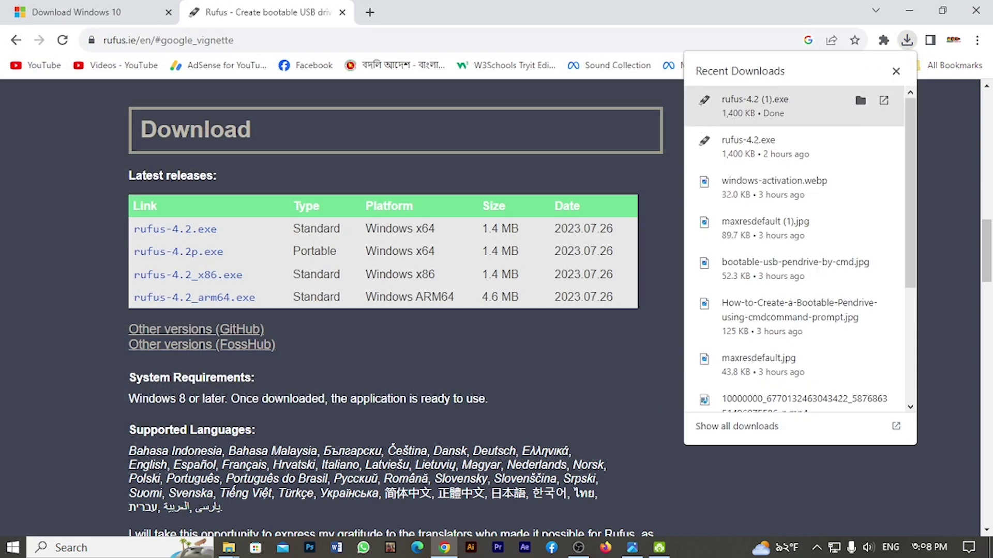
{"action": "left_click", "coordinate": [731, 104]}
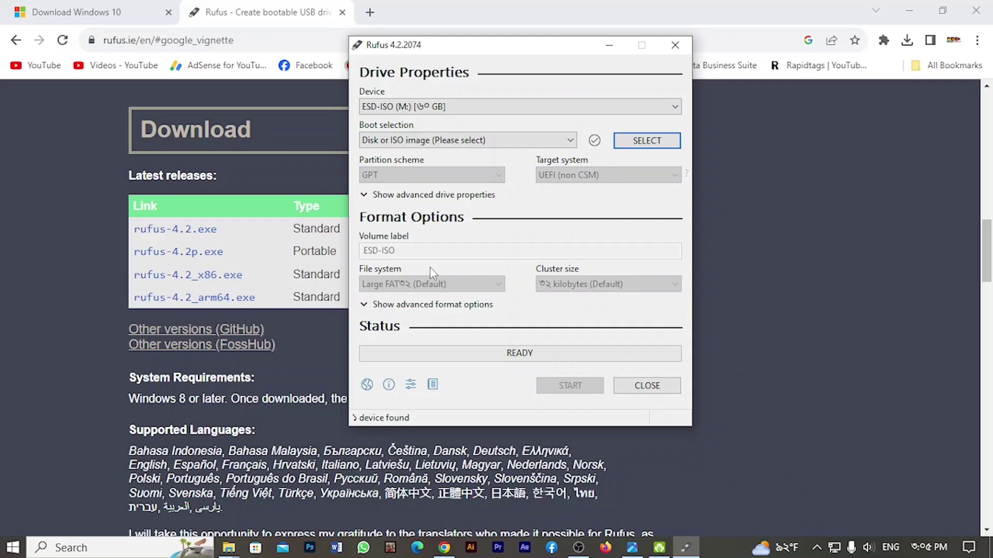
{"action": "left_click", "coordinate": [464, 110]}
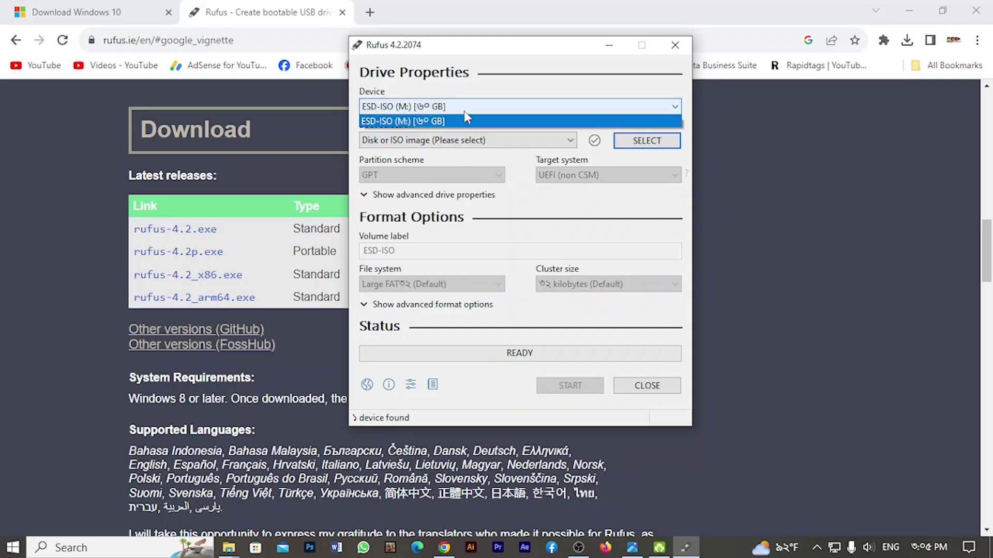
{"action": "left_click", "coordinate": [464, 110]}
{"action": "left_click", "coordinate": [464, 111]}
{"action": "left_click", "coordinate": [464, 111]}
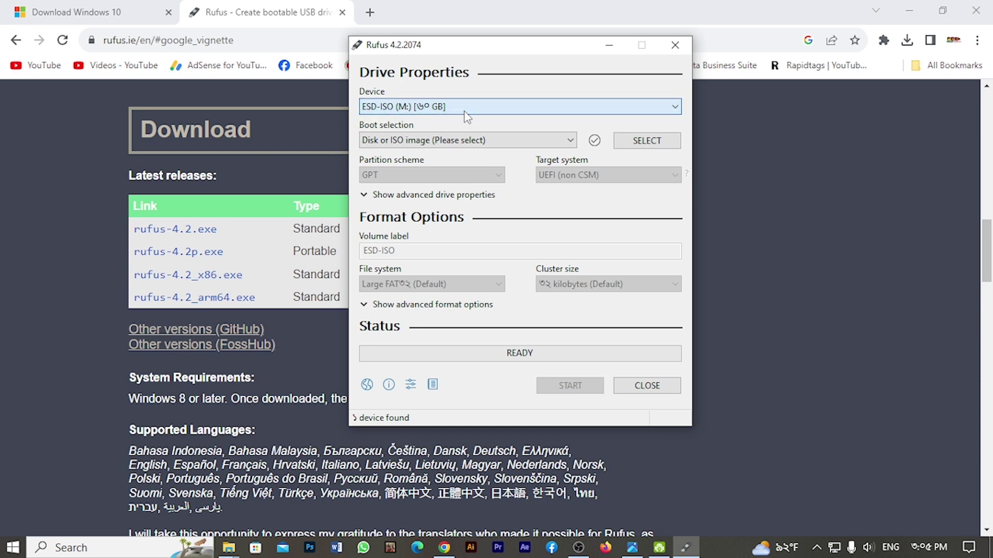
{"action": "left_click", "coordinate": [414, 111]}
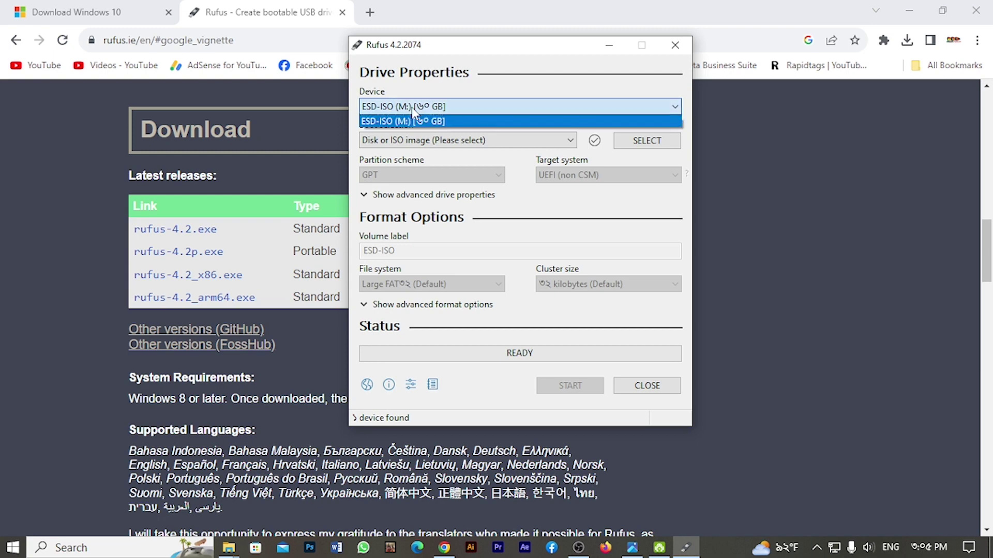
{"action": "left_click", "coordinate": [480, 109]}
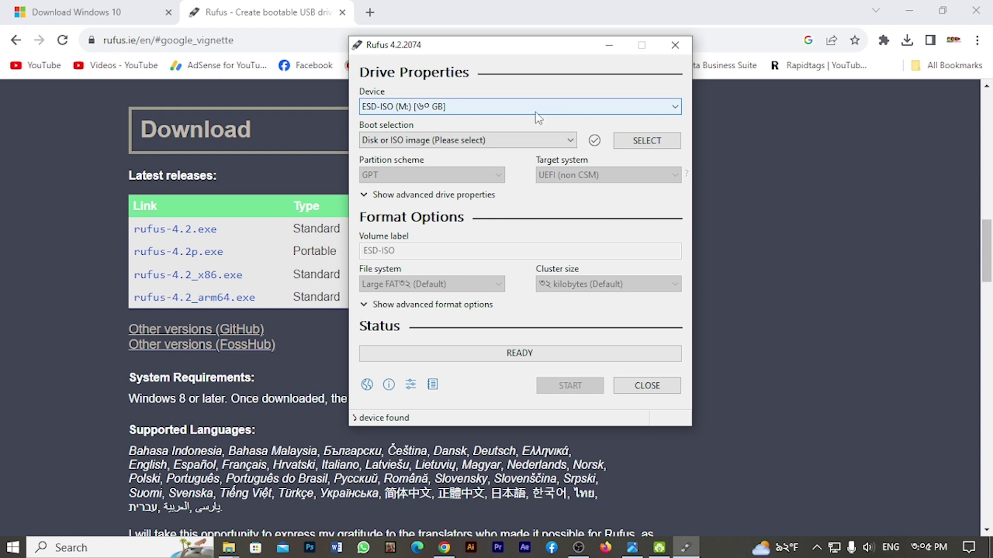
{"action": "left_click", "coordinate": [637, 140]}
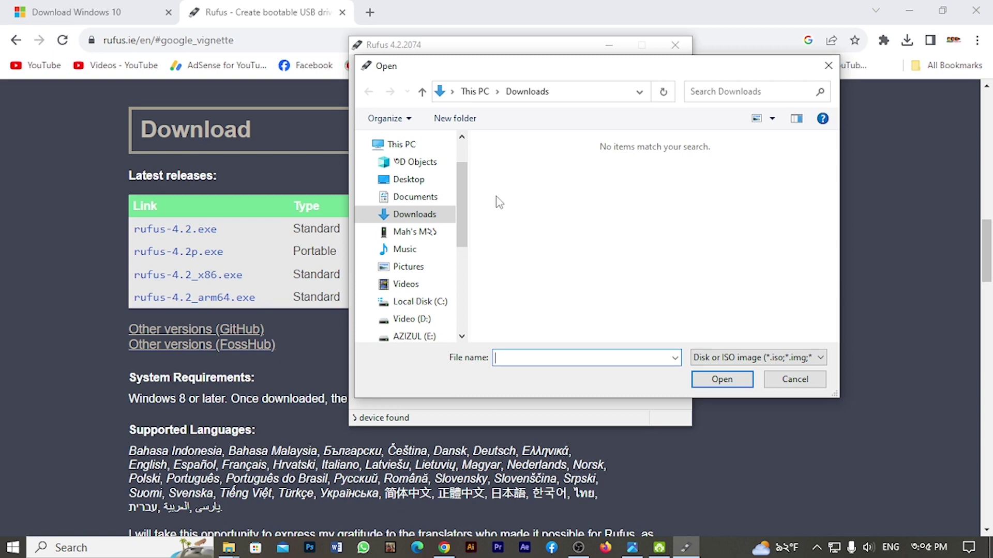
{"action": "scroll", "coordinate": [421, 299], "scroll_direction": "down", "scroll_amount": 3}
{"action": "left_click", "coordinate": [423, 315]}
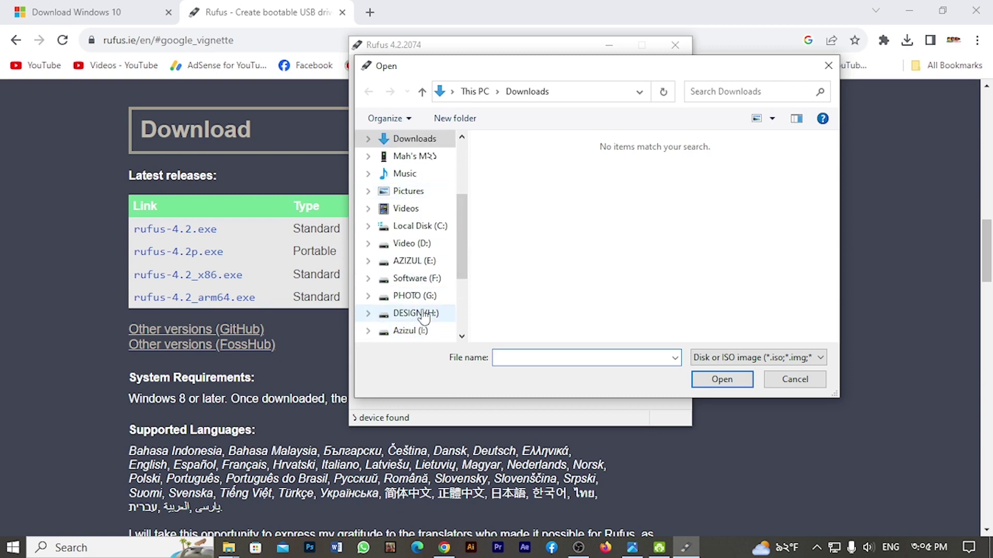
{"action": "scroll", "coordinate": [580, 227], "scroll_direction": "down", "scroll_amount": 3}
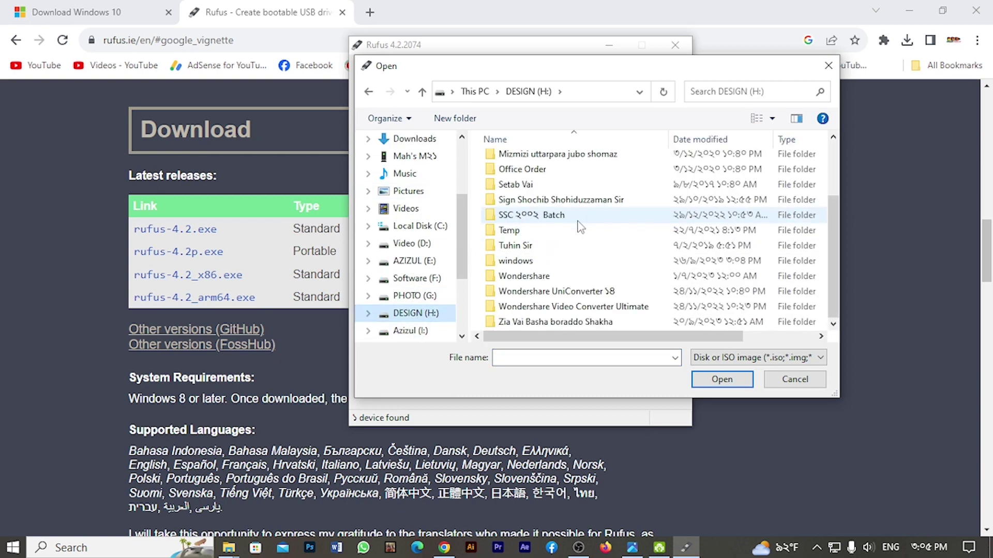
{"action": "double_click", "coordinate": [503, 264]}
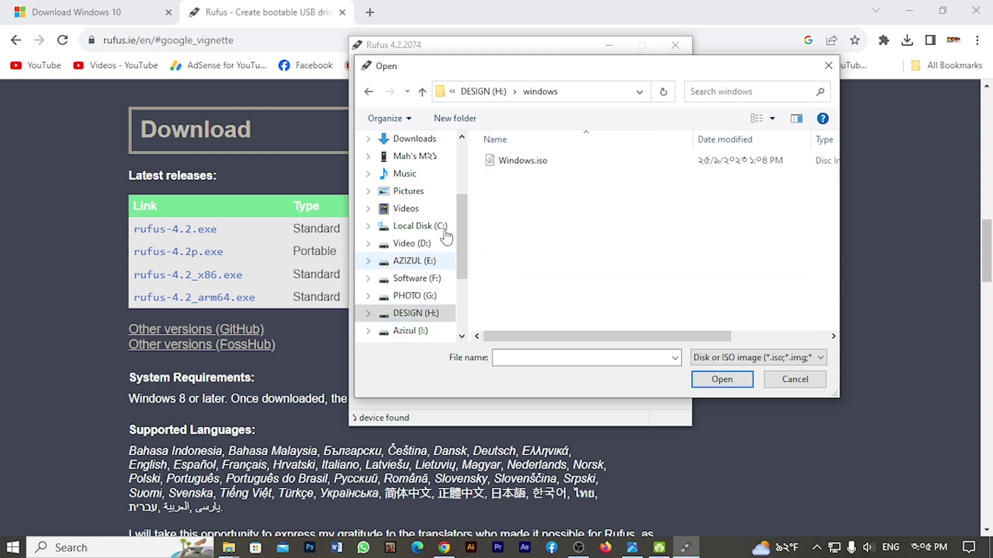
{"action": "left_click", "coordinate": [506, 165]}
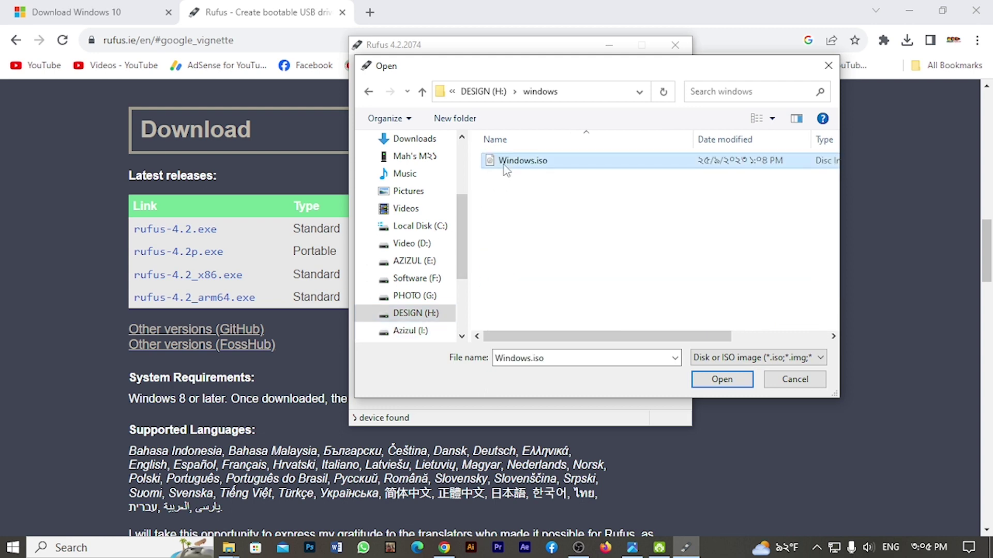
{"action": "left_click", "coordinate": [805, 382]}
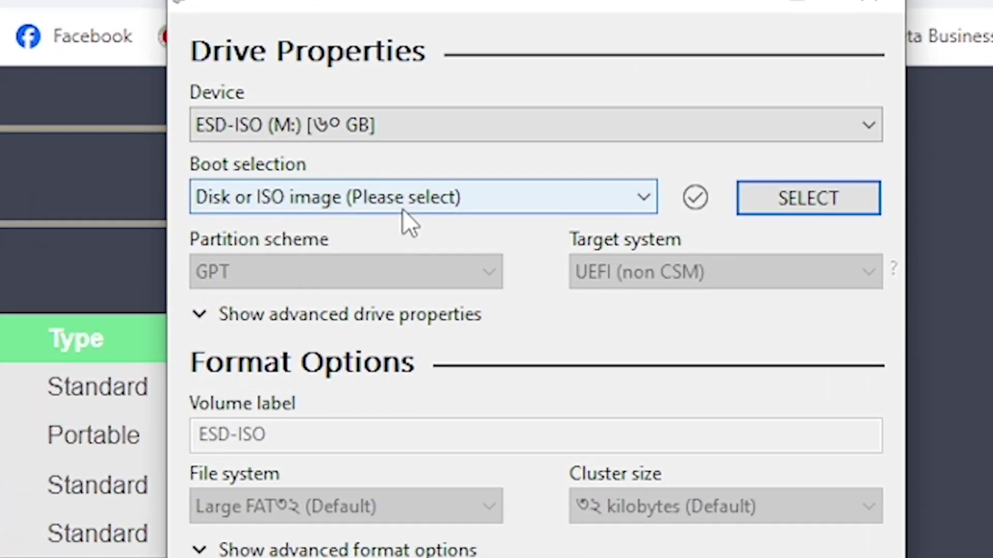
Load Windows.iso from the windows folder on DESIGN (H:) as the boot disk image, keeping the GPT partition scheme.
{"action": "left_click", "coordinate": [457, 143]}
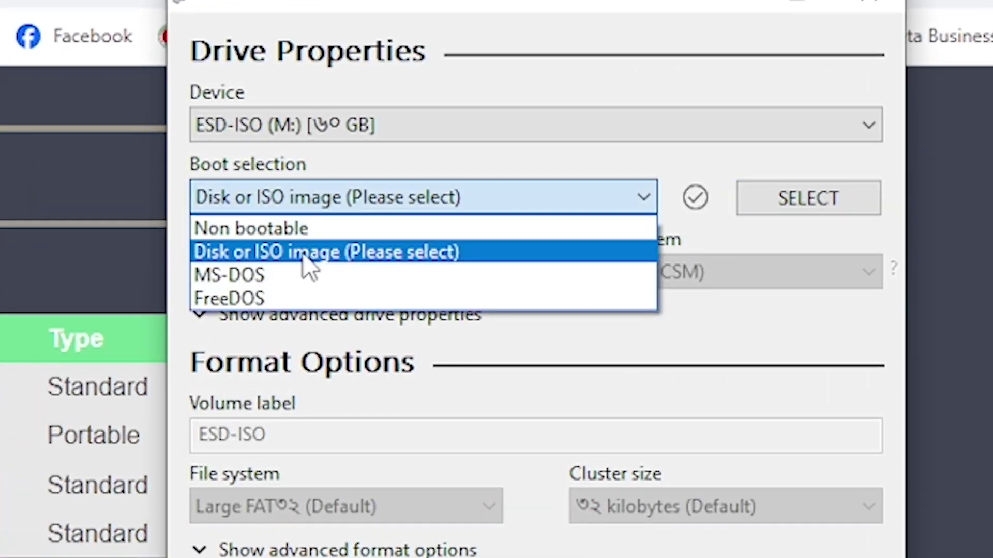
{"action": "left_click", "coordinate": [279, 254]}
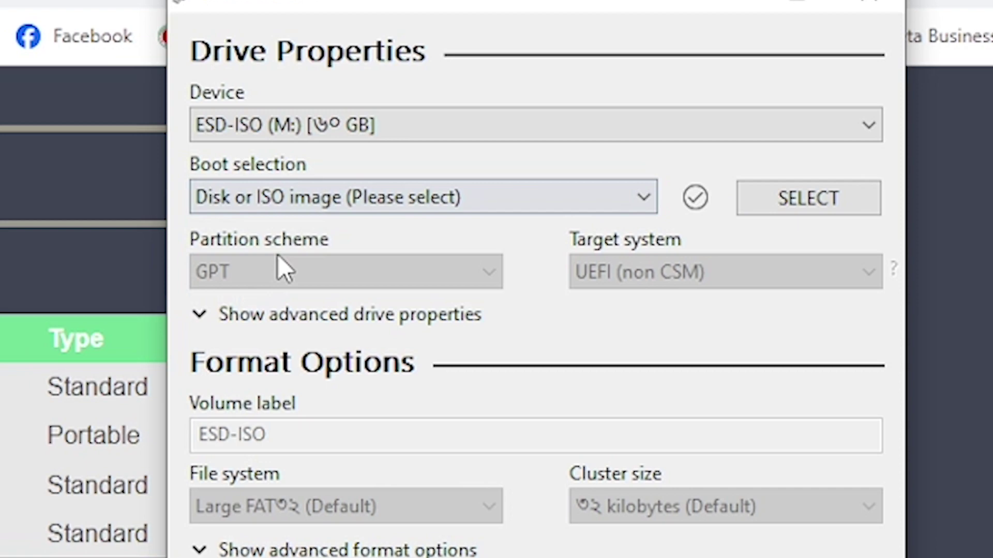
{"action": "left_click", "coordinate": [773, 194]}
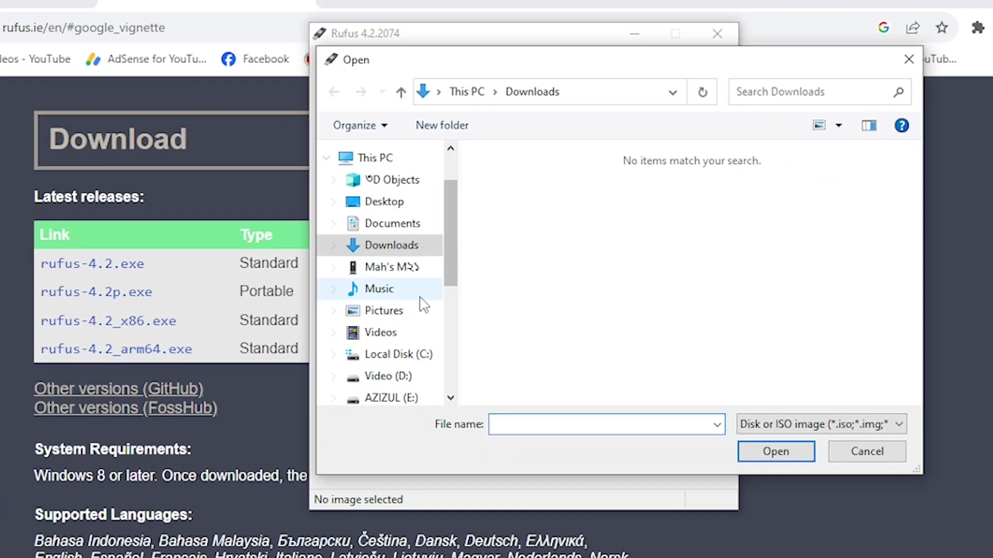
{"action": "scroll", "coordinate": [404, 292], "scroll_direction": "down", "scroll_amount": 2}
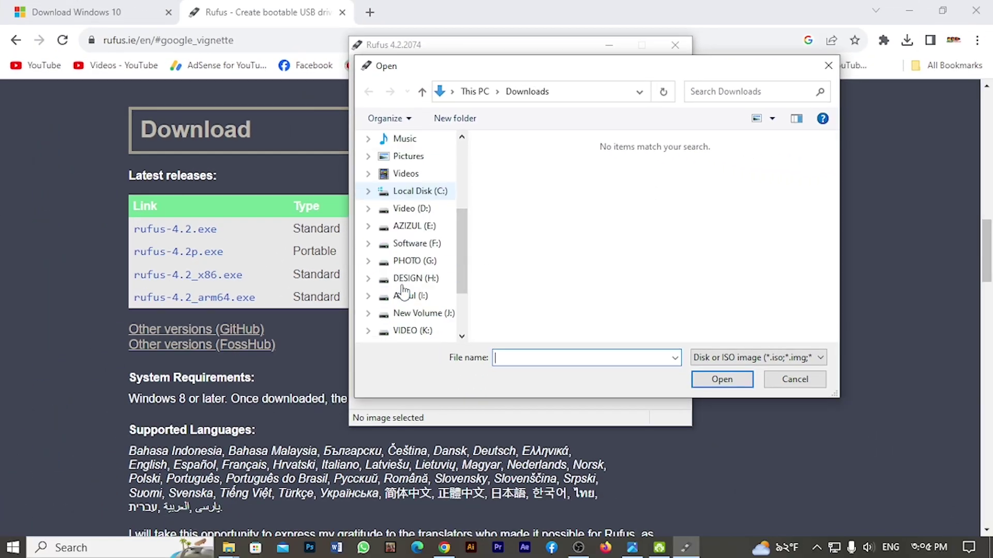
{"action": "scroll", "coordinate": [405, 292], "scroll_direction": "down", "scroll_amount": 1}
{"action": "left_click", "coordinate": [413, 261]}
{"action": "scroll", "coordinate": [517, 245], "scroll_direction": "down", "scroll_amount": 5}
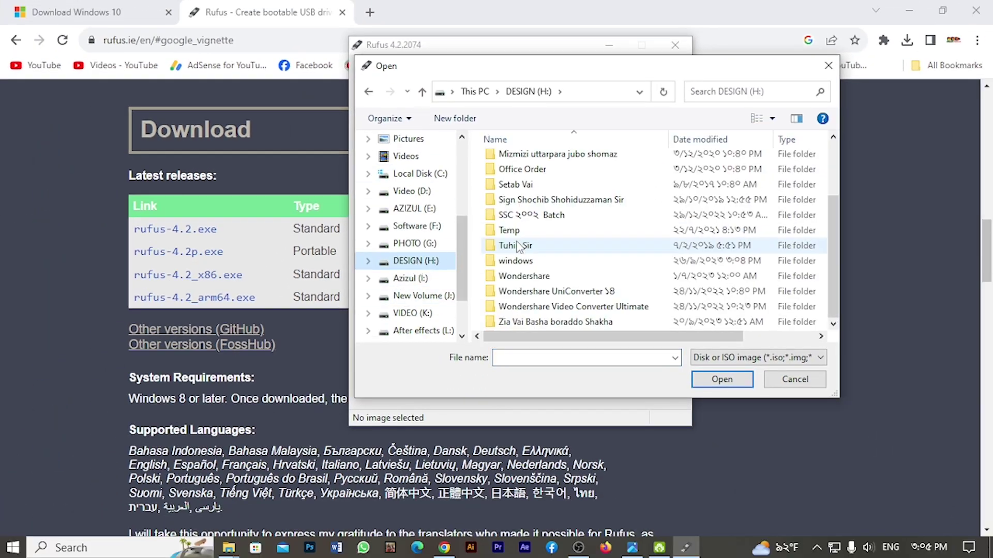
{"action": "double_click", "coordinate": [509, 261]}
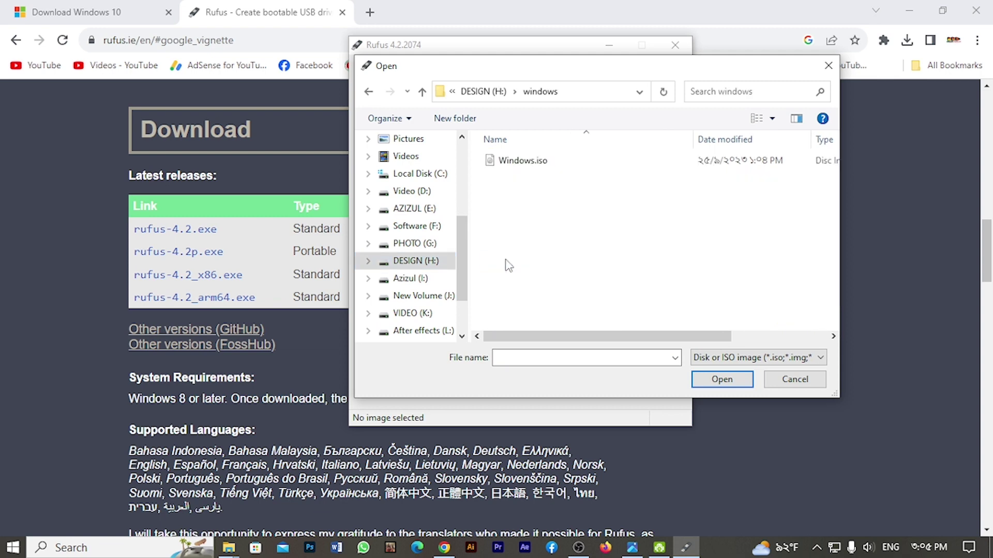
{"action": "left_click", "coordinate": [515, 162]}
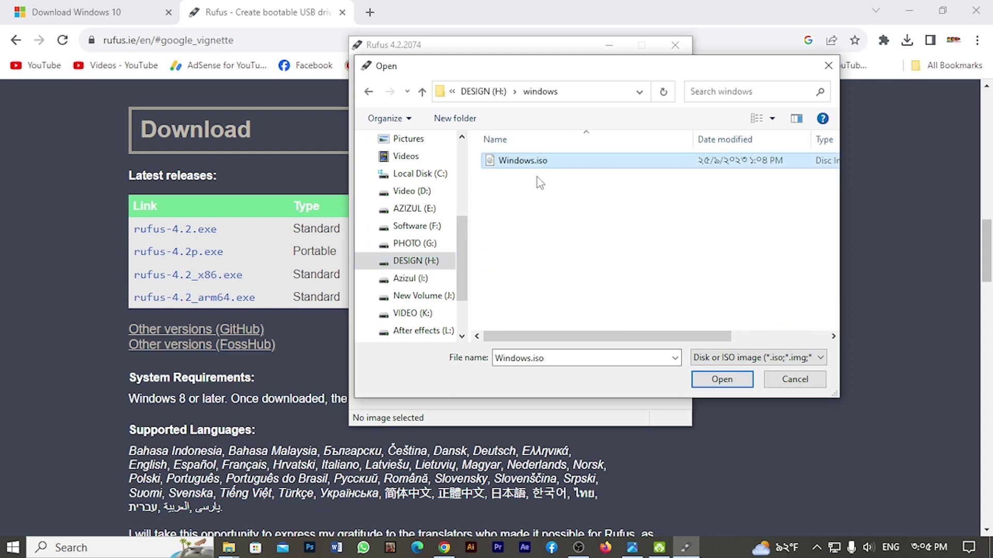
{"action": "left_click", "coordinate": [725, 379]}
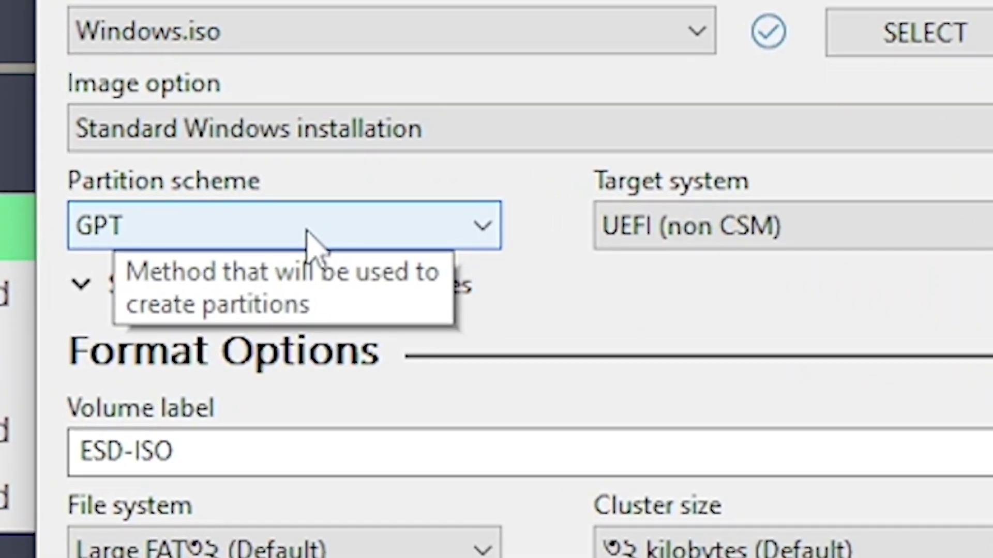
{"action": "left_click", "coordinate": [482, 227]}
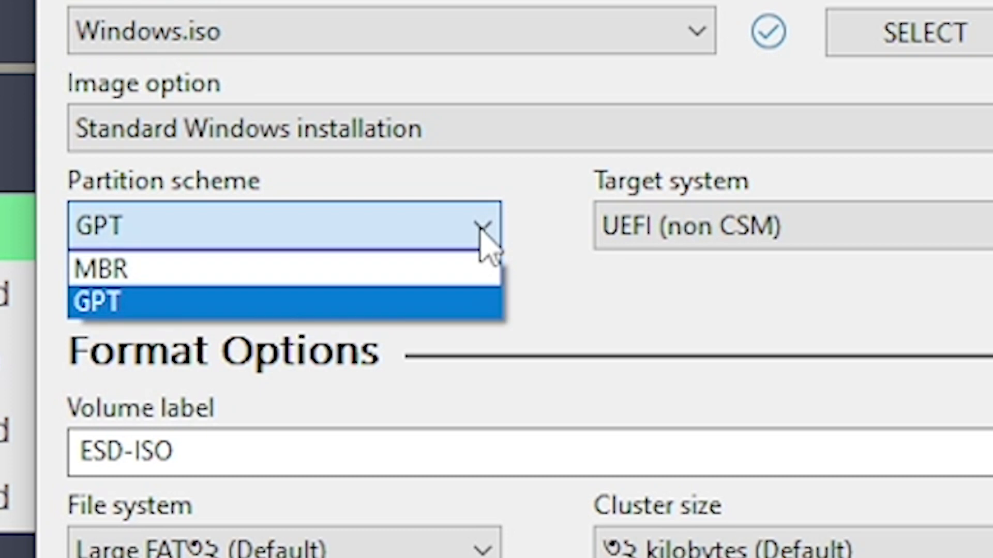
{"action": "left_click", "coordinate": [482, 227]}
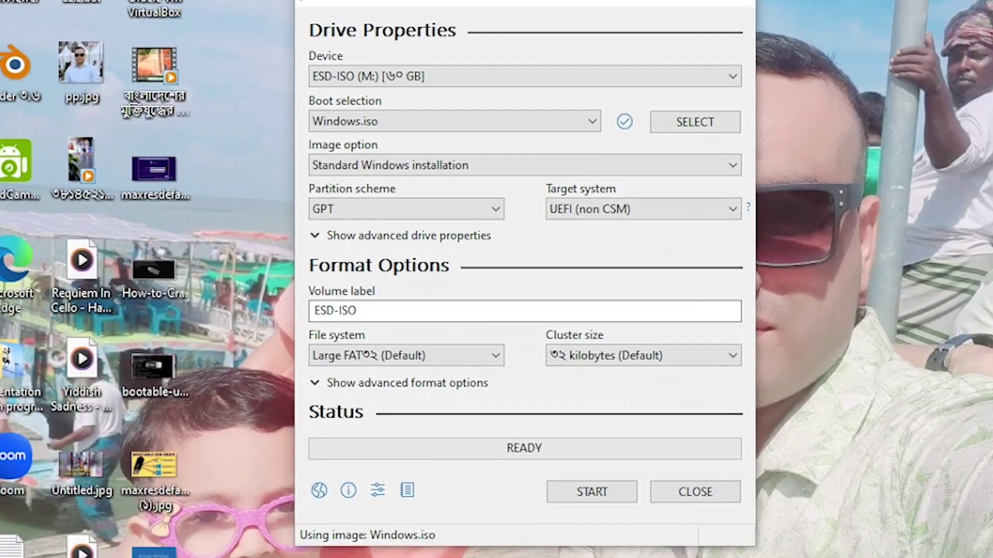
Open Computer Management for this PC and display its disks in Disk Management.
{"action": "right_click", "coordinate": [29, 30]}
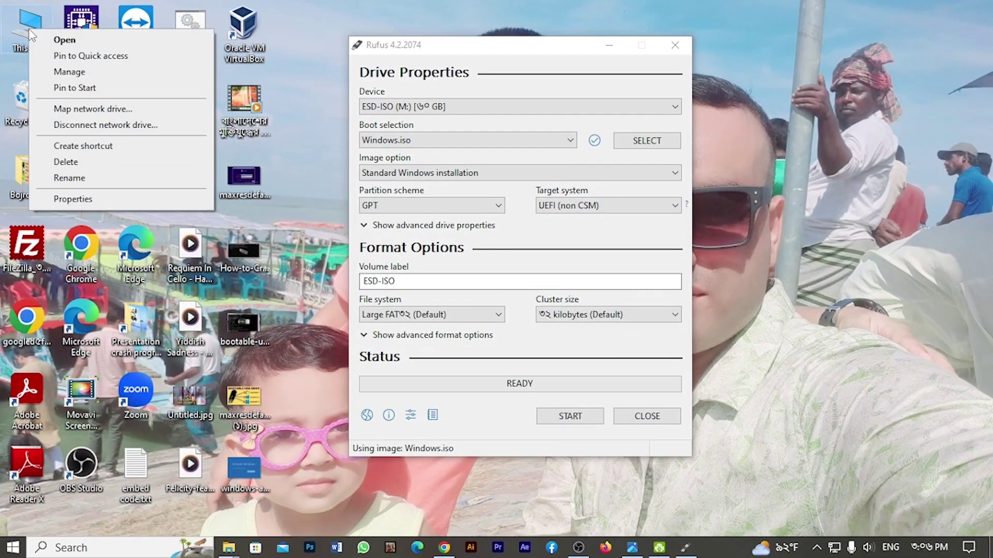
{"action": "left_click", "coordinate": [63, 77]}
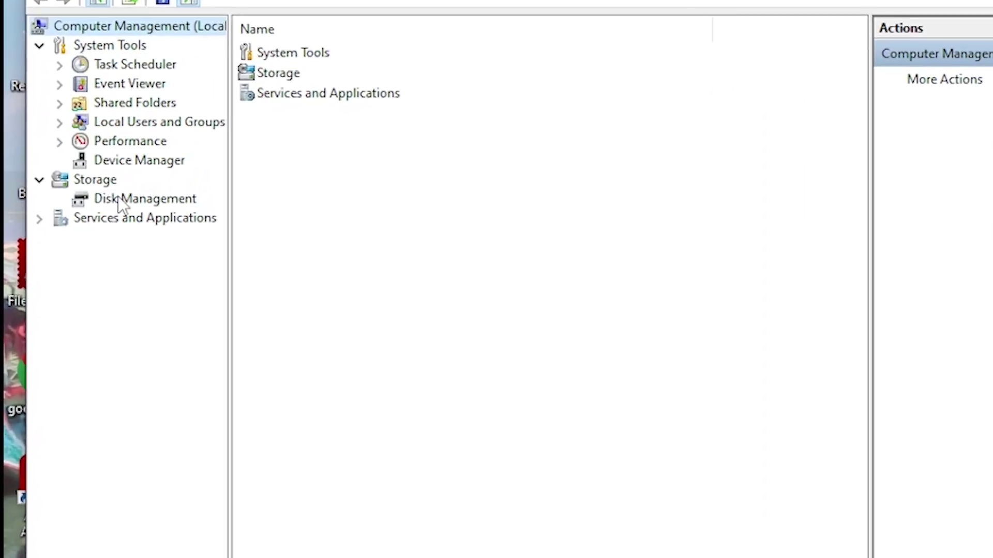
{"action": "left_click", "coordinate": [135, 198]}
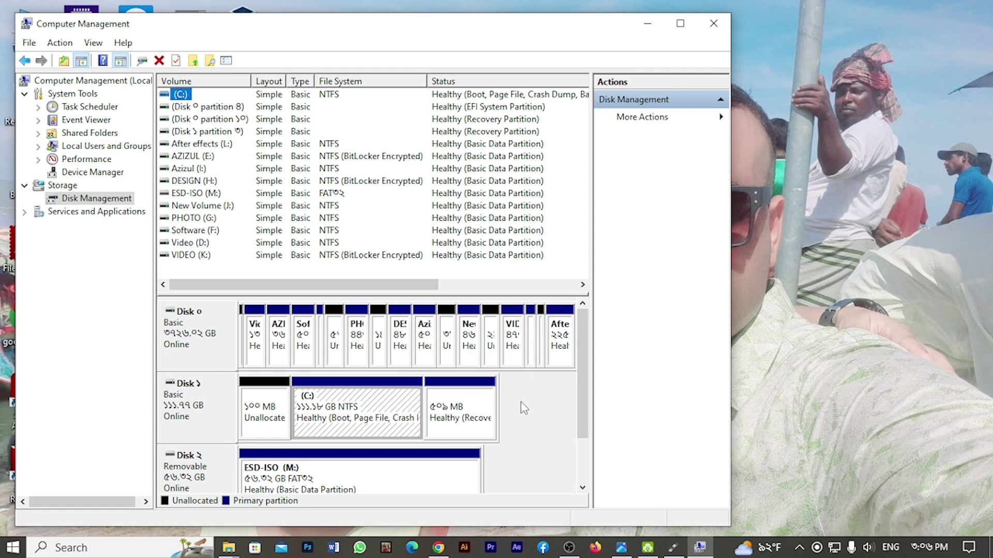
Check the partition style of Disk 1 in its volume properties, and close the properties without changes.
{"action": "left_click", "coordinate": [187, 420]}
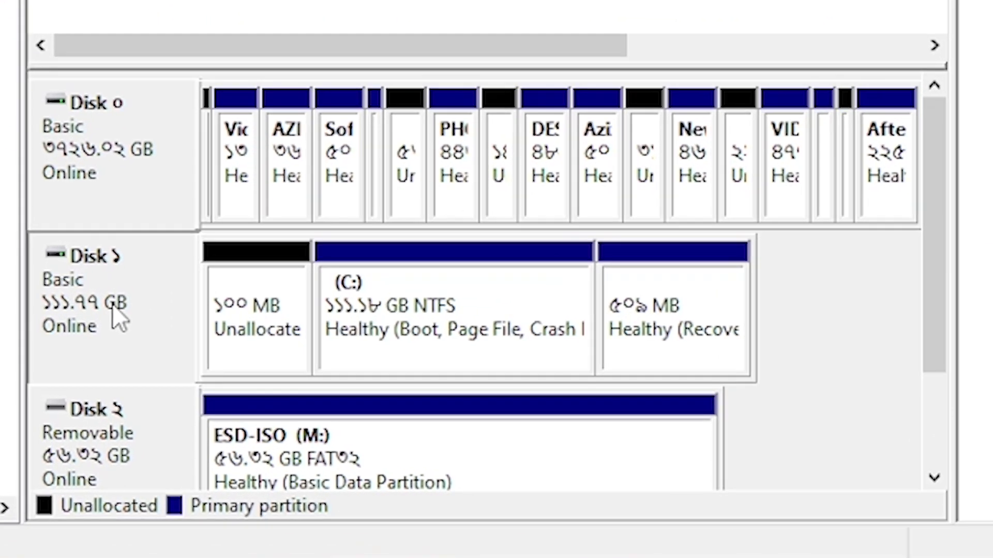
{"action": "left_click", "coordinate": [106, 429]}
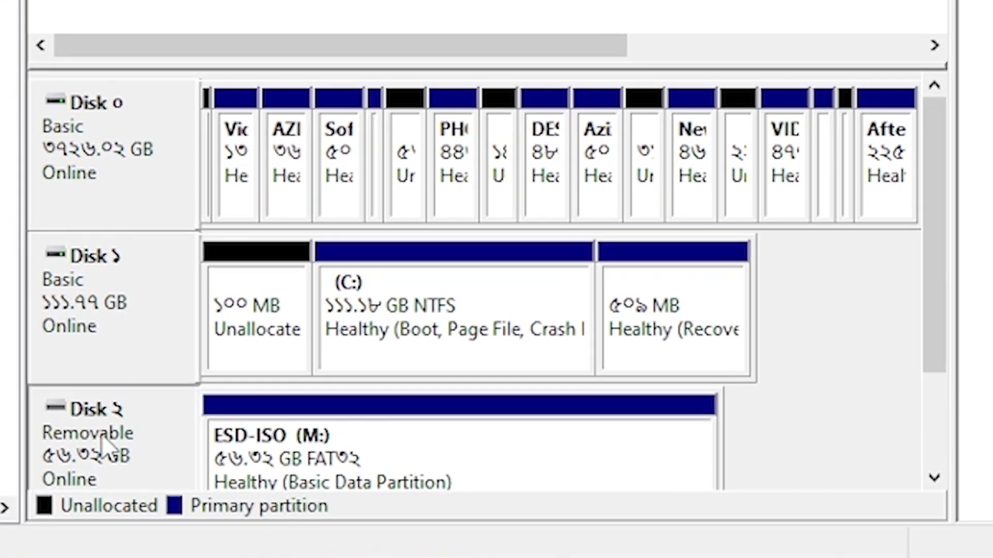
{"action": "left_click", "coordinate": [83, 154]}
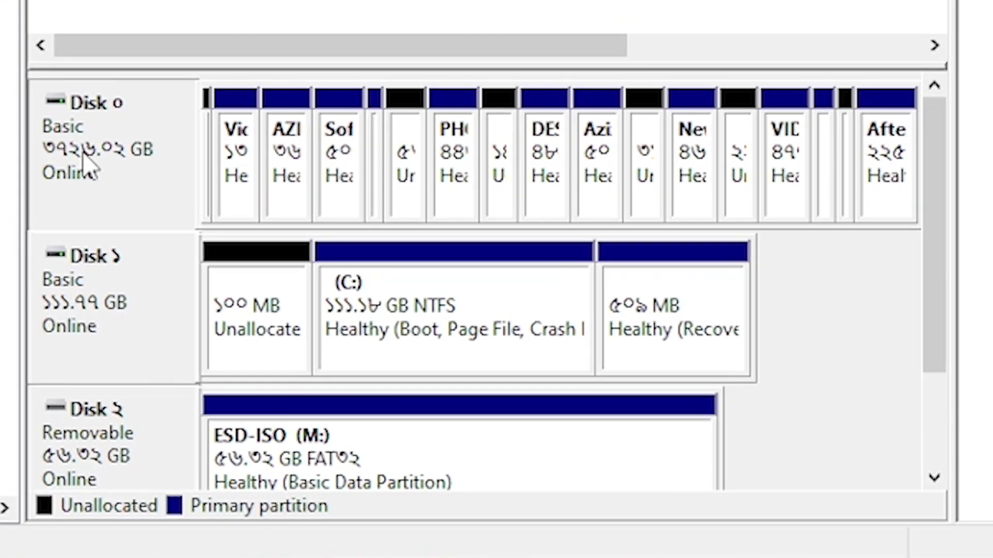
{"action": "left_click", "coordinate": [84, 302]}
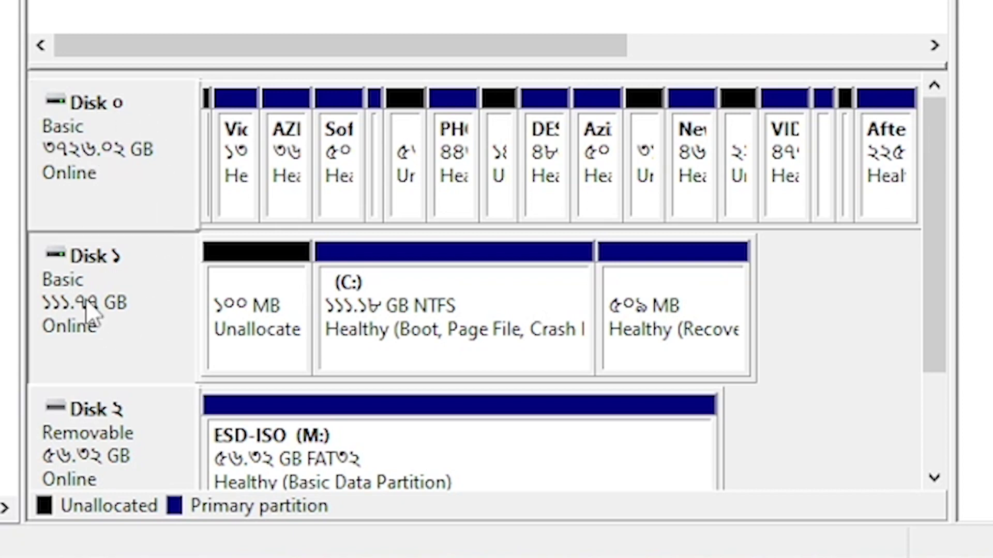
{"action": "right_click", "coordinate": [101, 157]}
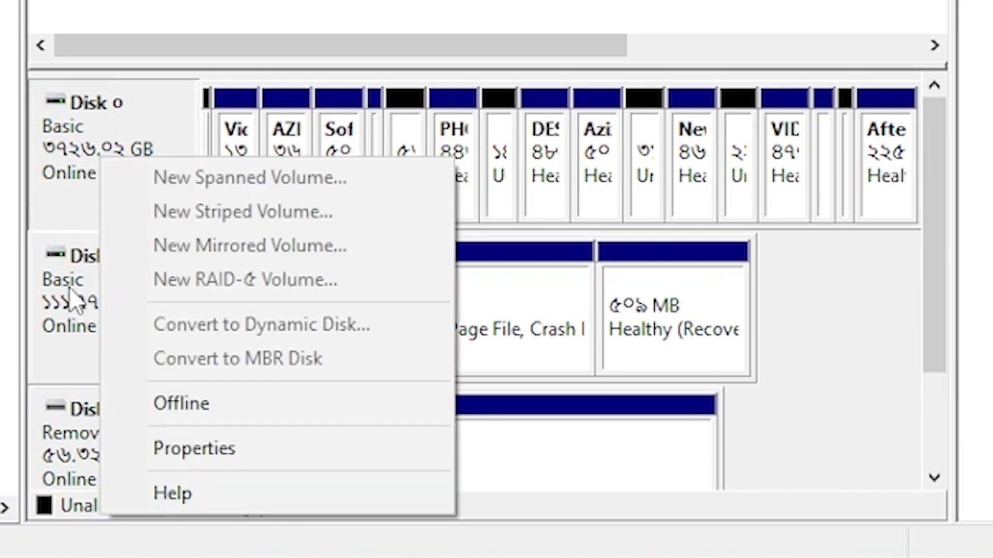
{"action": "left_click", "coordinate": [91, 297]}
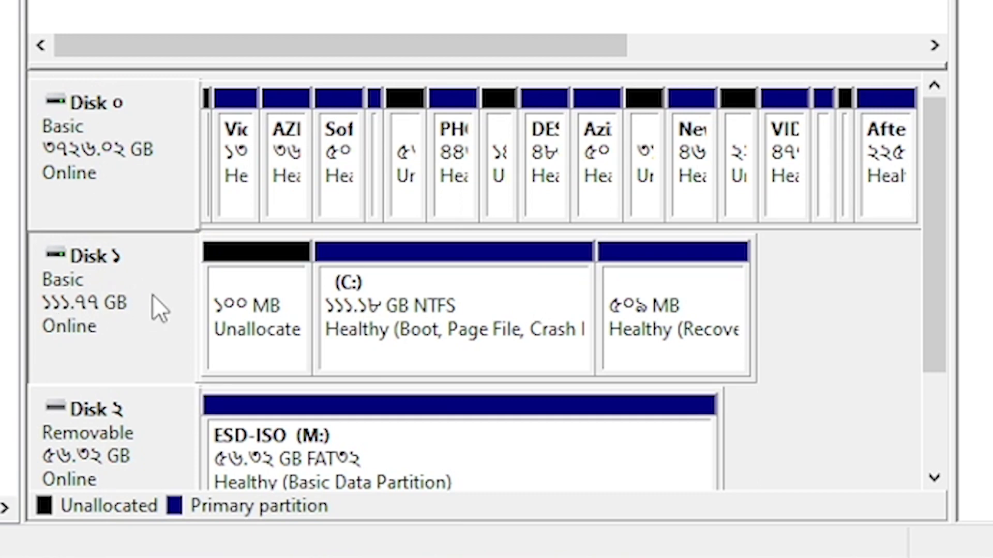
{"action": "right_click", "coordinate": [122, 294]}
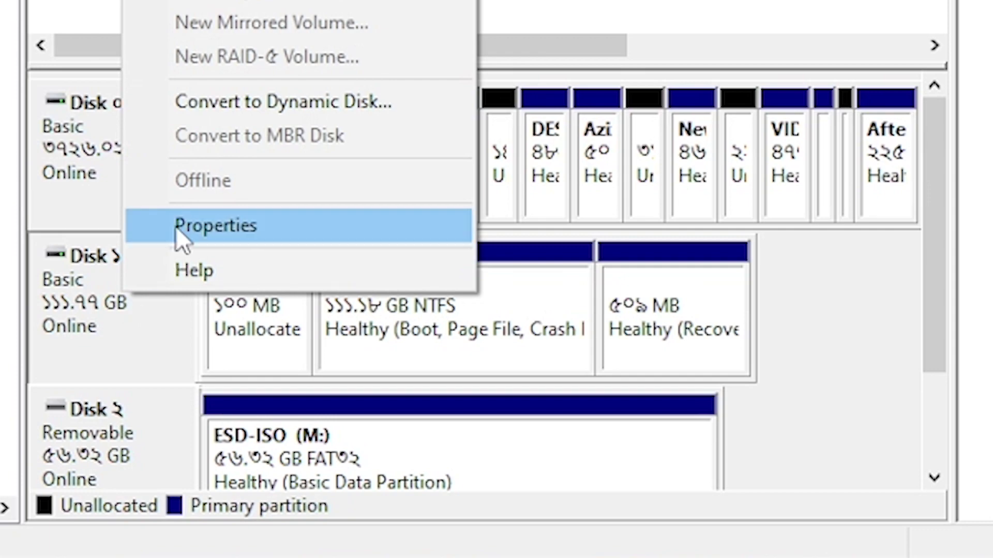
{"action": "left_click", "coordinate": [176, 227]}
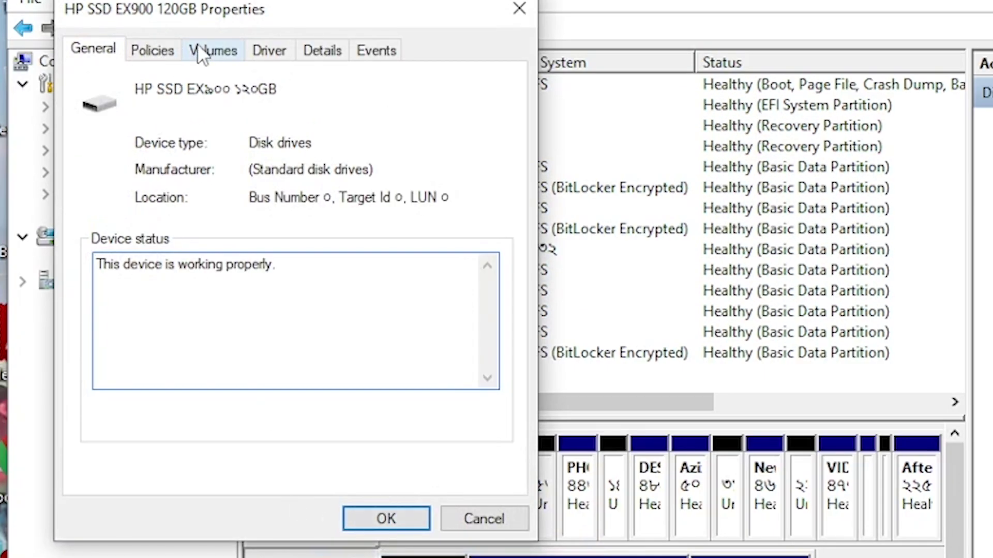
{"action": "left_click", "coordinate": [206, 51]}
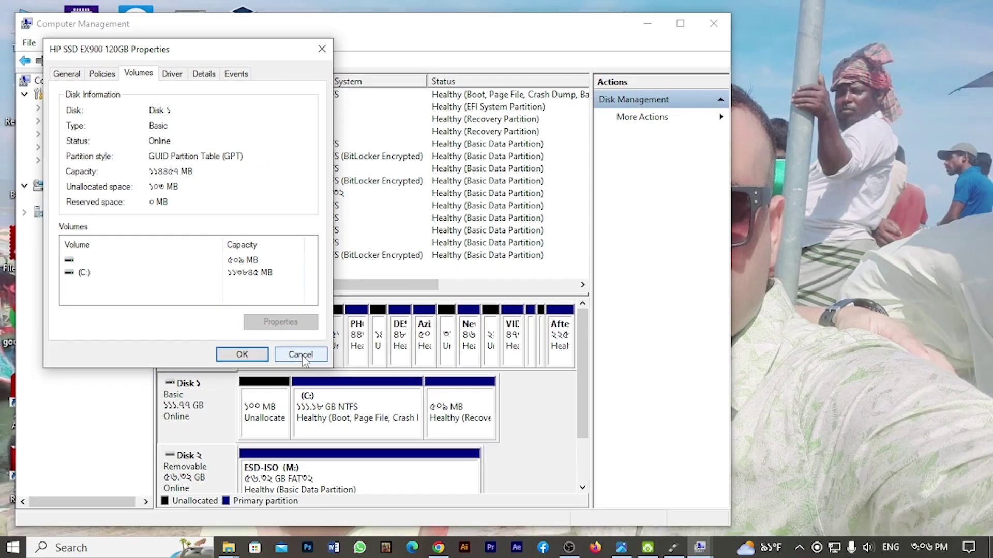
{"action": "left_click", "coordinate": [401, 523]}
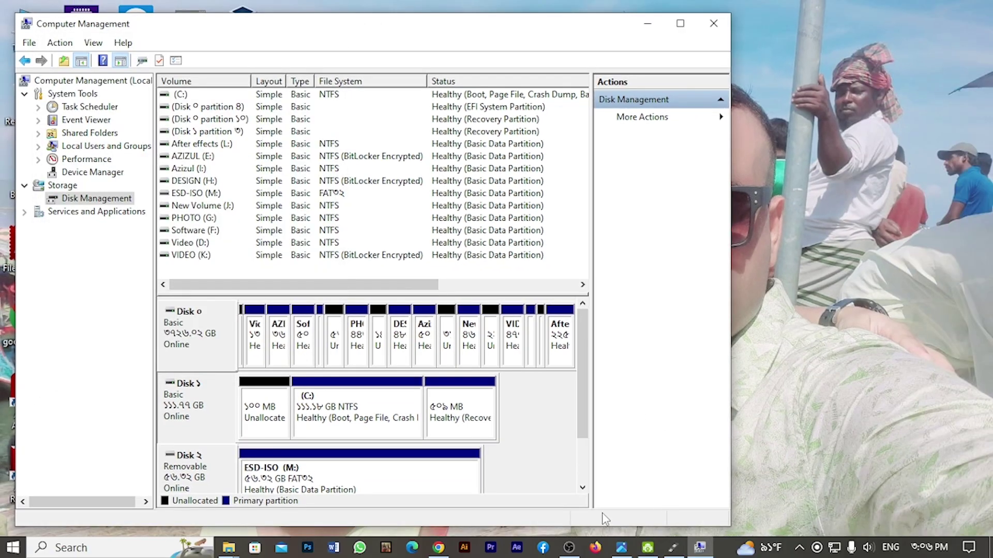
Switch back to Rufus and keep GPT as the partition scheme for the bootable drive.
{"action": "left_click", "coordinate": [673, 548]}
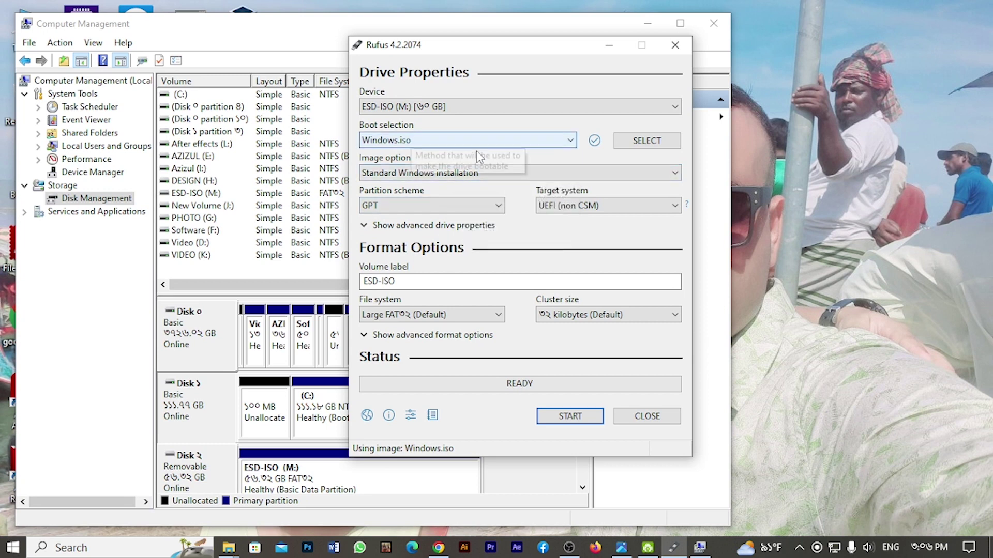
{"action": "left_click", "coordinate": [464, 212]}
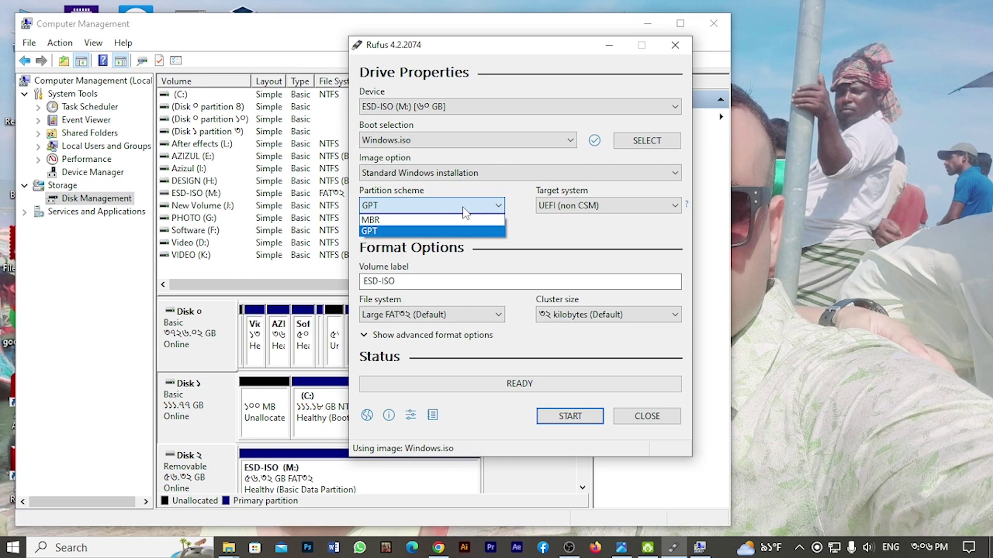
{"action": "left_click", "coordinate": [397, 231]}
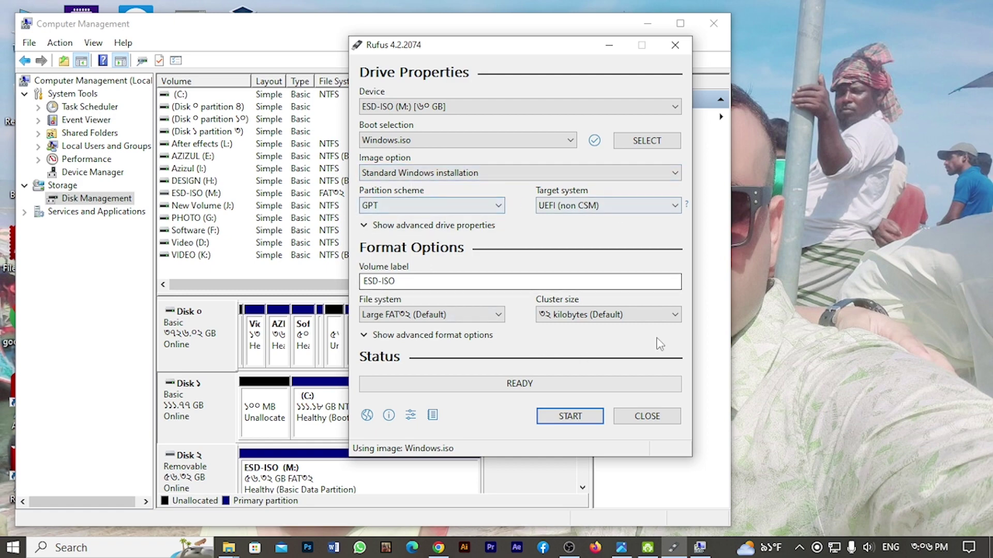
Start writing Windows.iso to ESD-ISO (M:) with all Windows installation customizations off, and agree to erase the drive's data.
{"action": "left_click", "coordinate": [564, 417]}
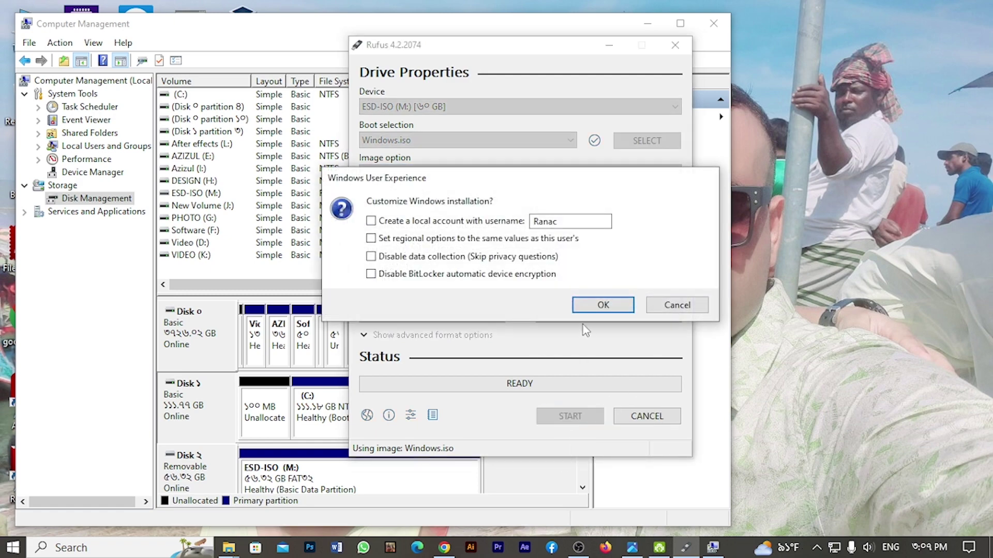
{"action": "left_click", "coordinate": [585, 305]}
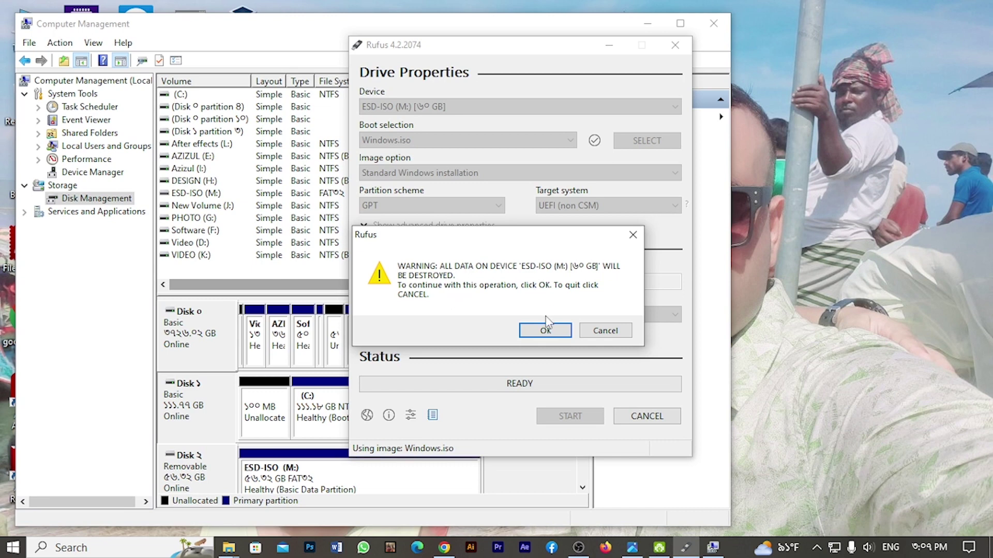
{"action": "left_click", "coordinate": [545, 329]}
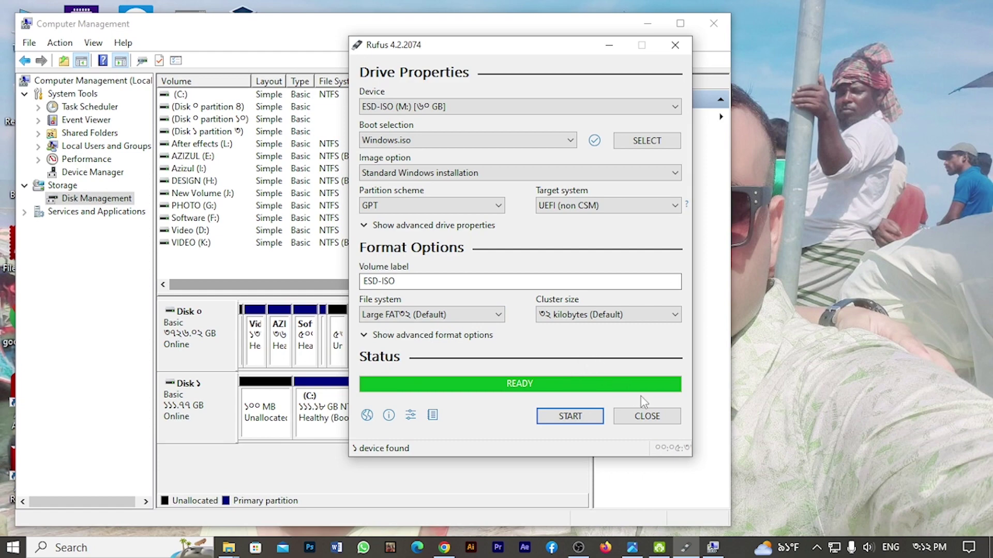
Close Rufus and Computer Management, and refresh the desktop.
{"action": "left_click", "coordinate": [647, 417]}
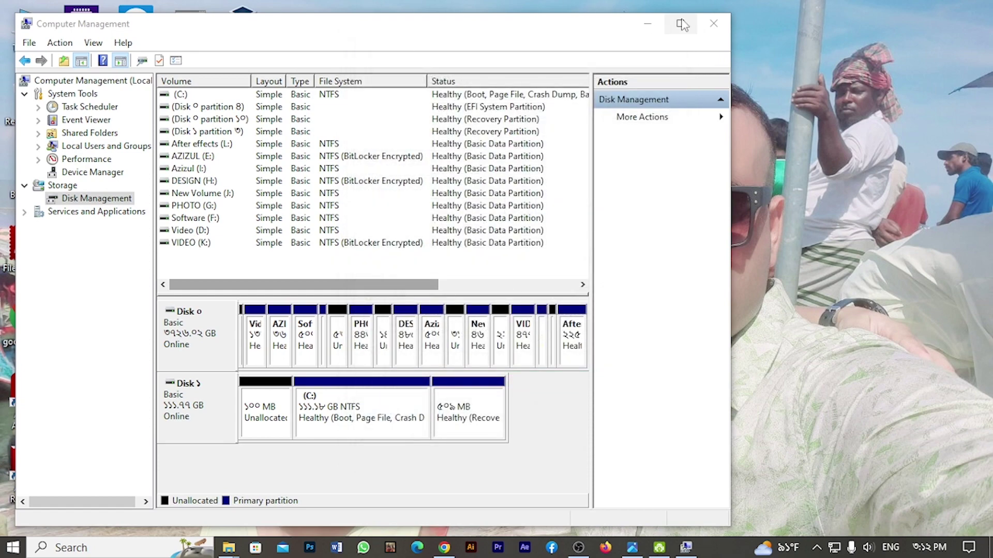
{"action": "left_click", "coordinate": [713, 23]}
{"action": "right_click", "coordinate": [458, 105]}
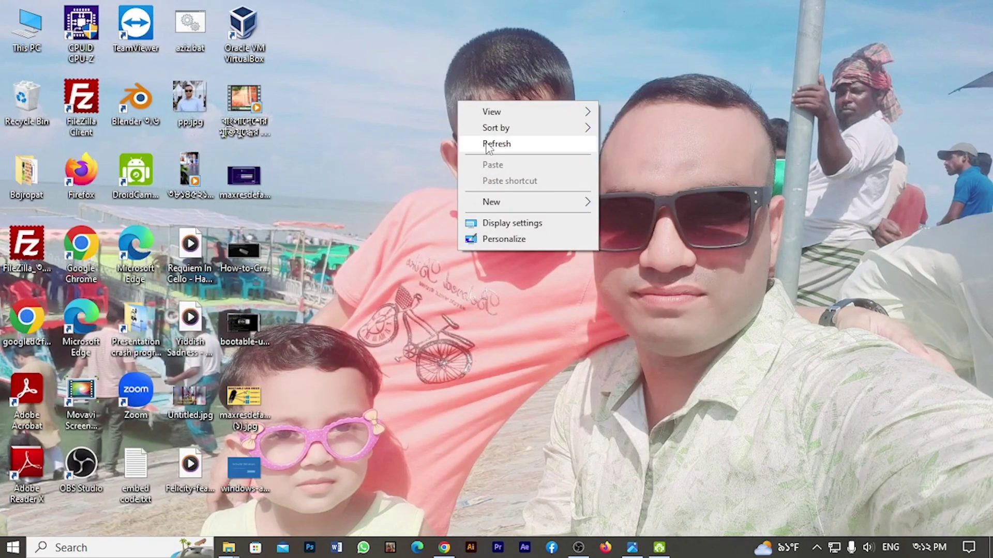
{"action": "left_click", "coordinate": [486, 143]}
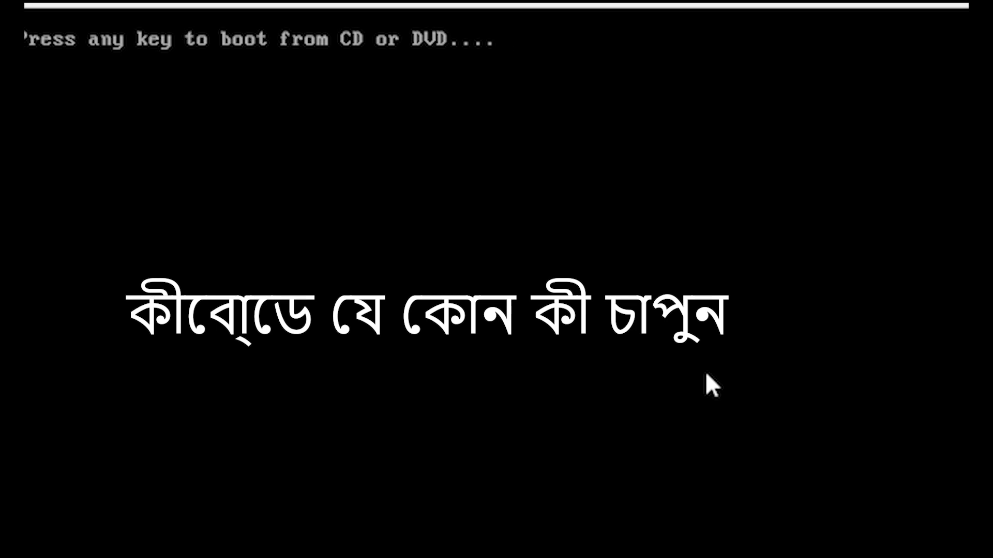
Boot from the installation media and continue with English (United States) language and time format and the US keyboard.
{"action": "key", "text": "Return"}
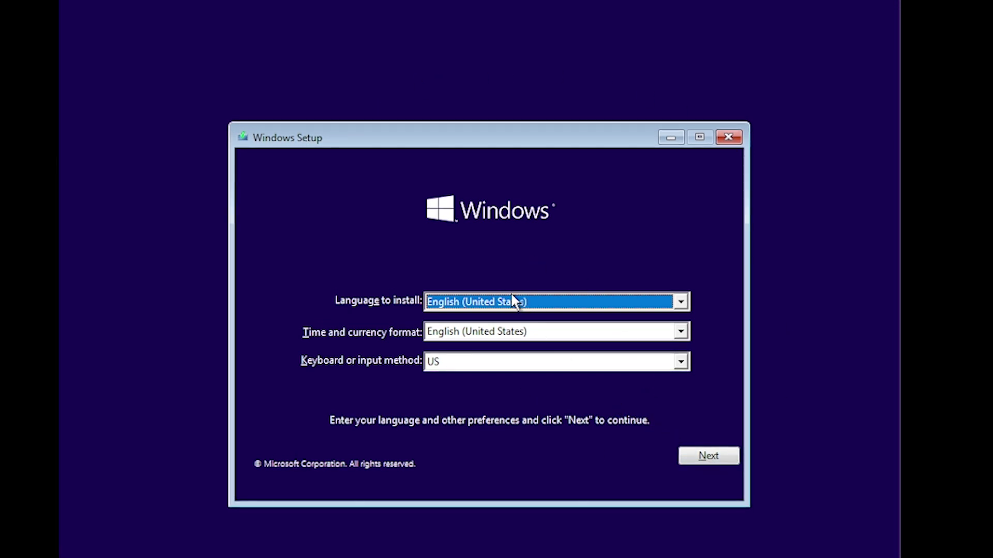
{"action": "left_click", "coordinate": [500, 337]}
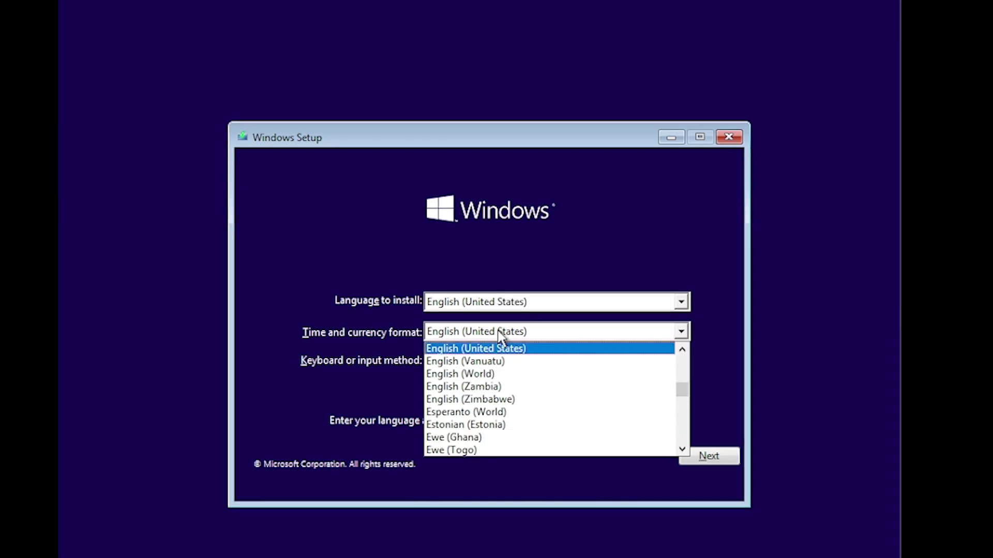
{"action": "left_click", "coordinate": [498, 333]}
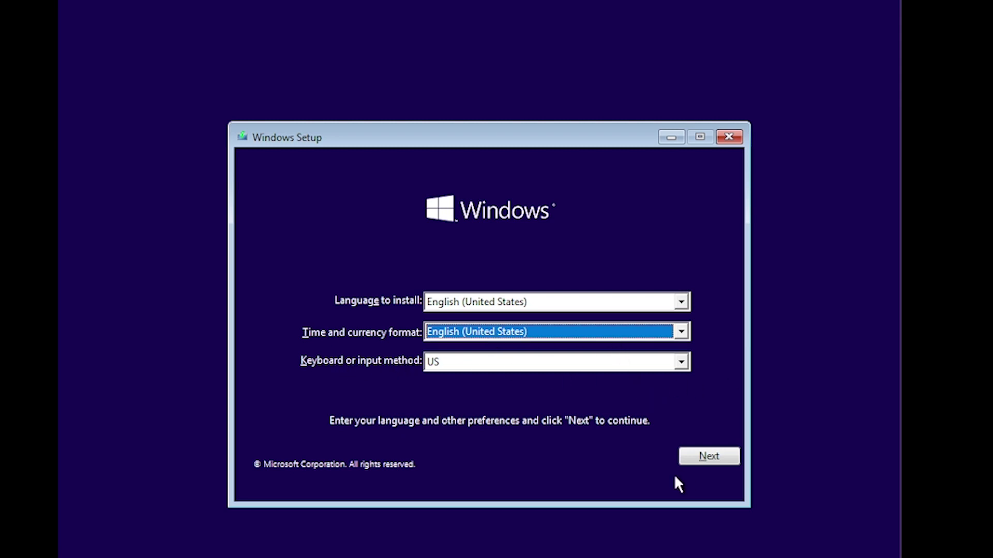
{"action": "left_click", "coordinate": [695, 458]}
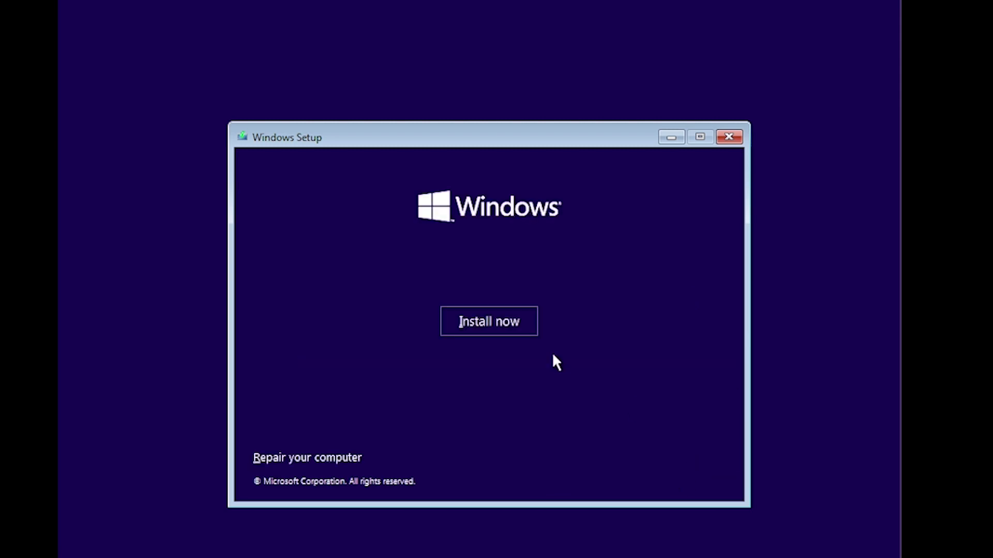
Start the Windows installation without a product key and choose the Windows 10 Pro x64 edition.
{"action": "left_click", "coordinate": [500, 321]}
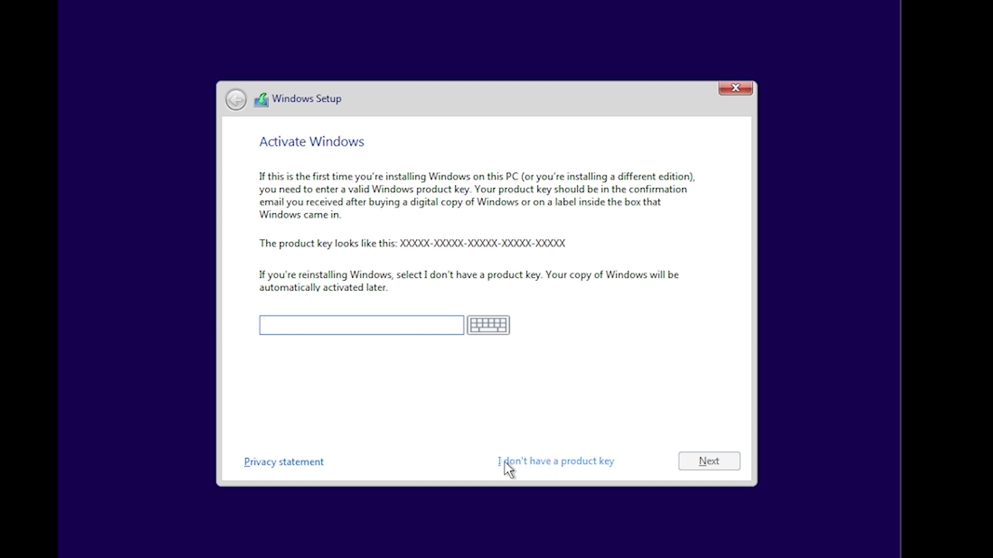
{"action": "left_click", "coordinate": [584, 464]}
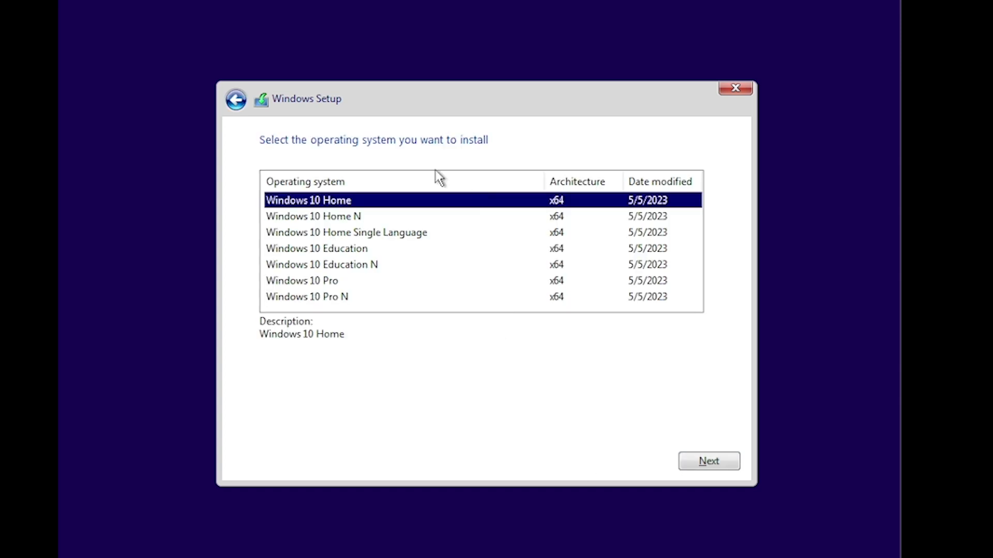
{"action": "left_click", "coordinate": [301, 281]}
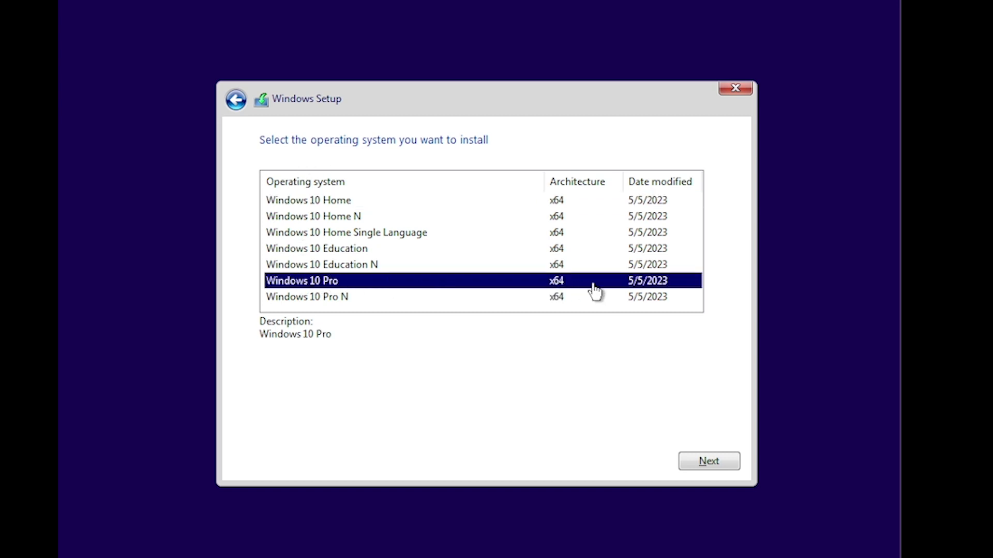
{"action": "left_click", "coordinate": [707, 460]}
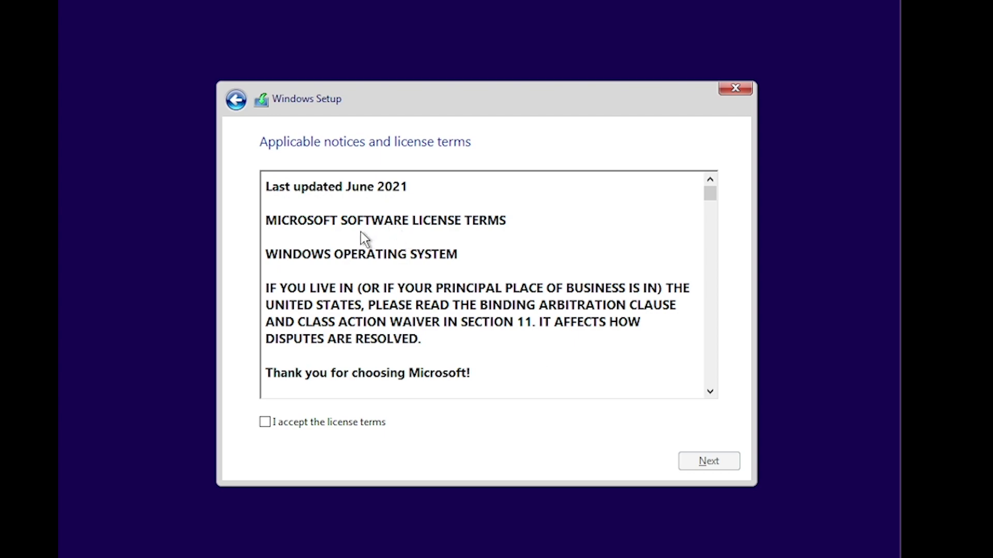
Accept the license terms and start a custom Windows-only installation on the Drive 0 Unallocated Space.
{"action": "scroll", "coordinate": [361, 231], "scroll_direction": "down", "scroll_amount": 10}
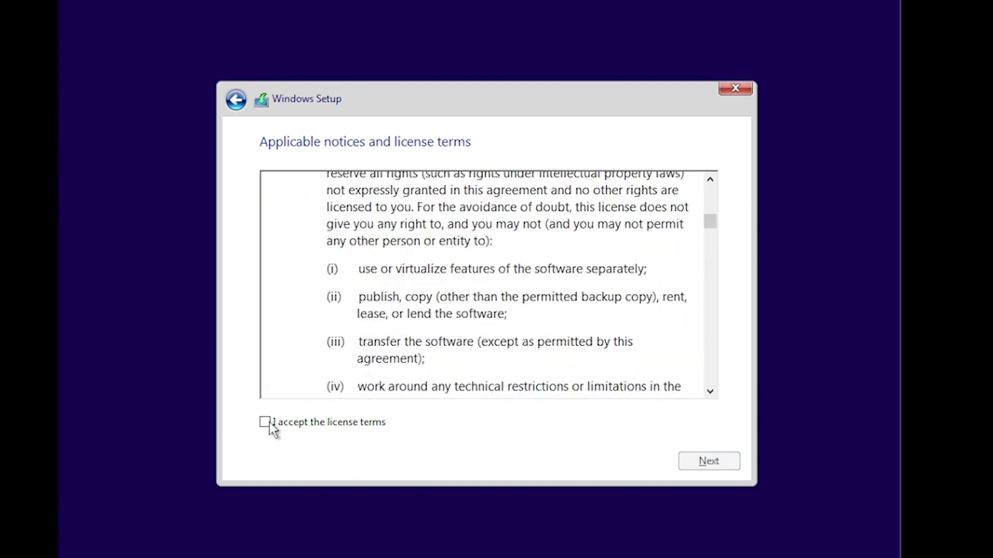
{"action": "left_click", "coordinate": [265, 423]}
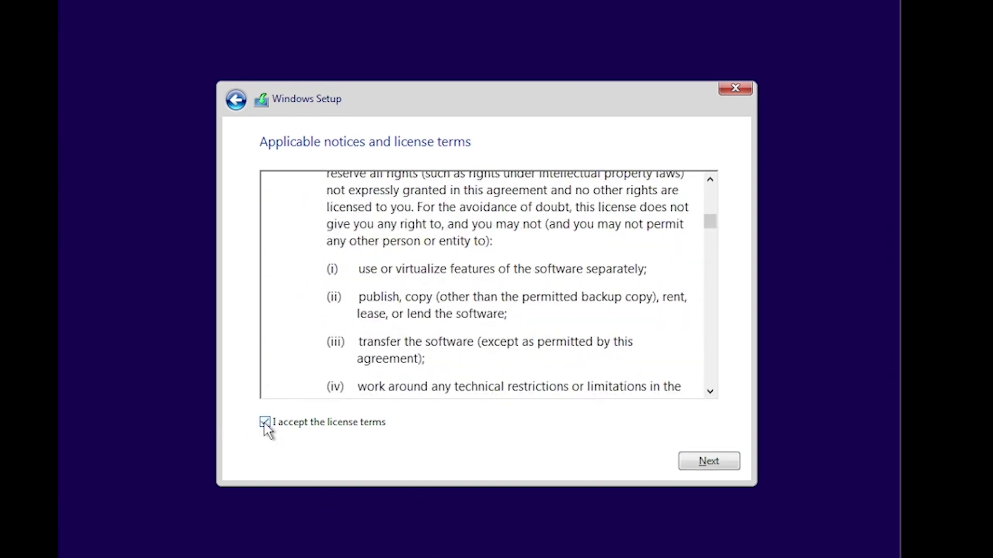
{"action": "left_click", "coordinate": [731, 467]}
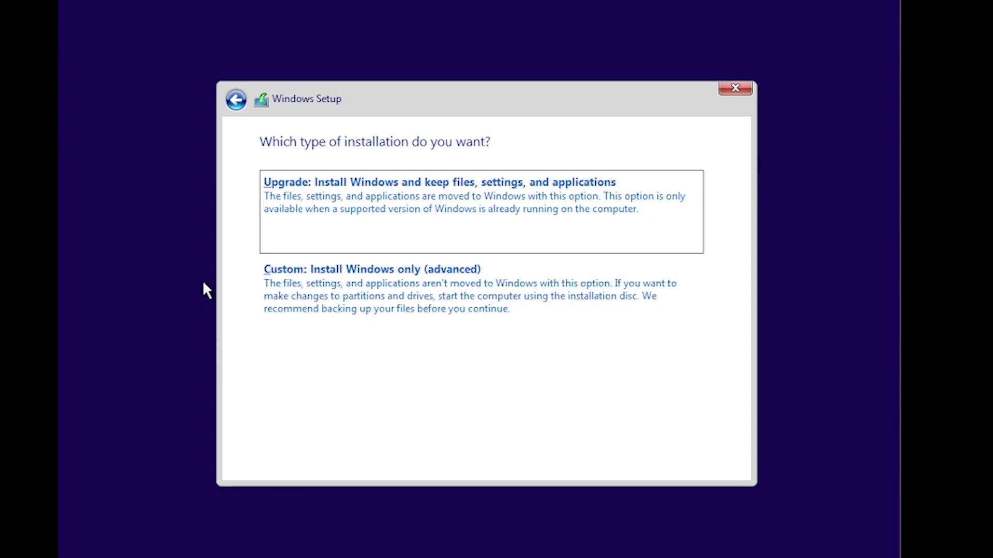
{"action": "left_click", "coordinate": [291, 289]}
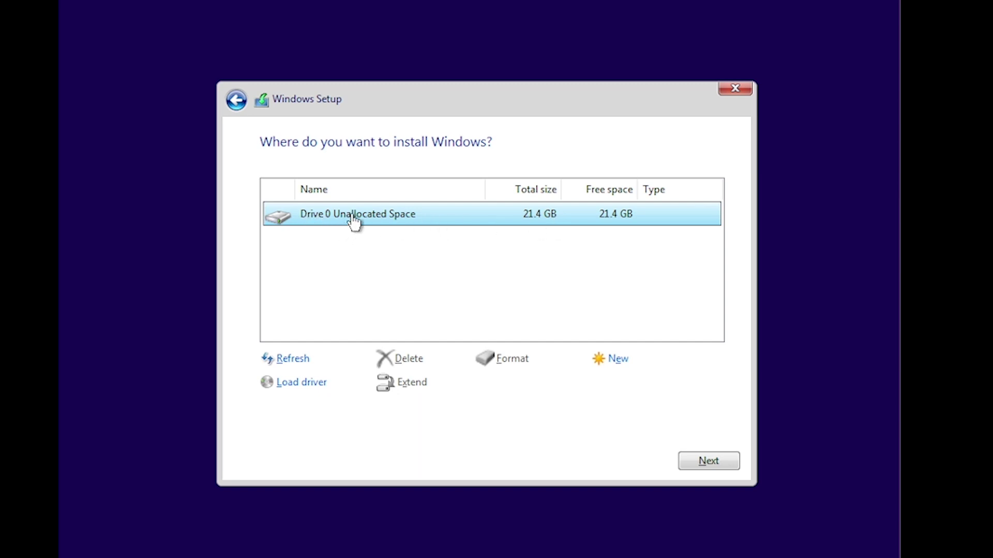
{"action": "left_click", "coordinate": [715, 466]}
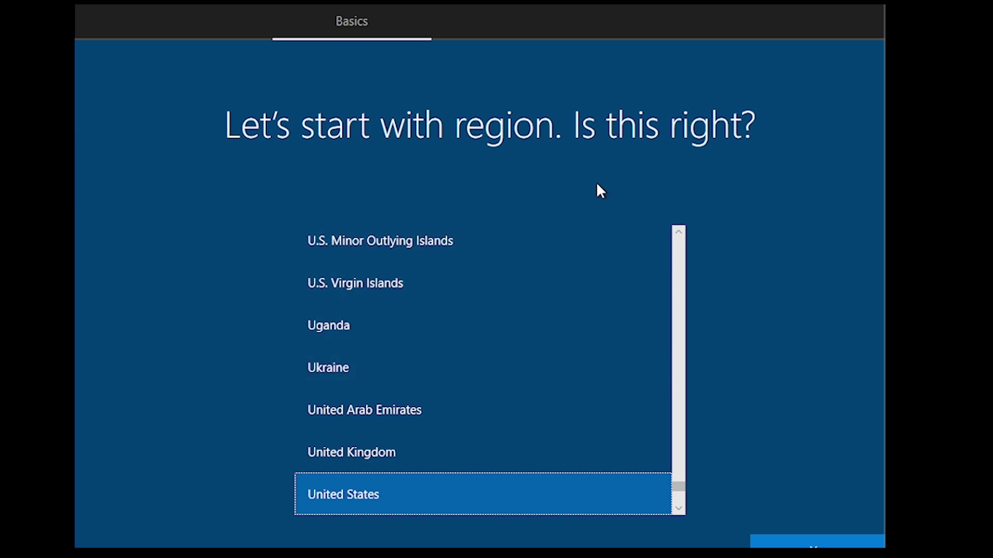
Confirm United States as the region and US as the keyboard layout in the first-run setup.
{"action": "scroll", "coordinate": [382, 376], "scroll_direction": "down", "scroll_amount": 2}
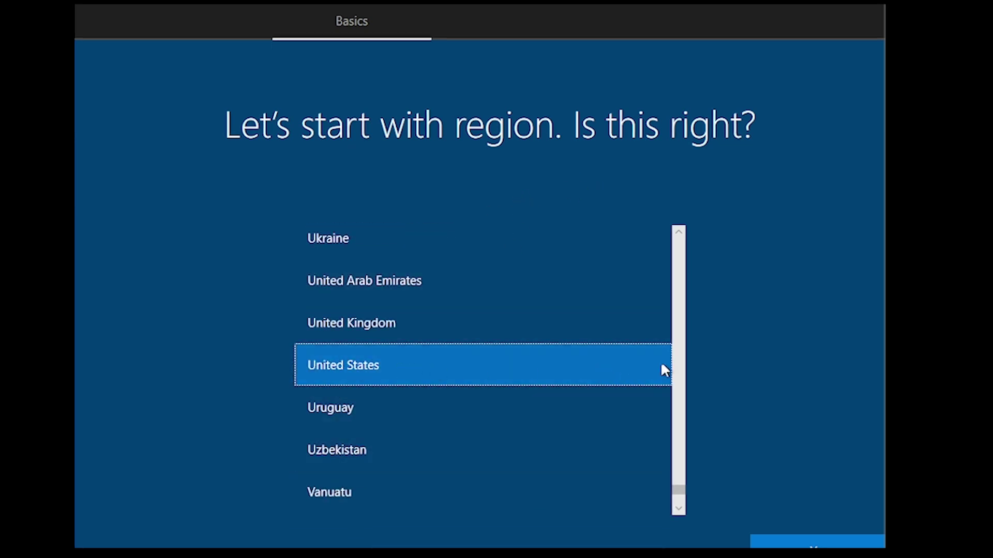
{"action": "left_click", "coordinate": [814, 542]}
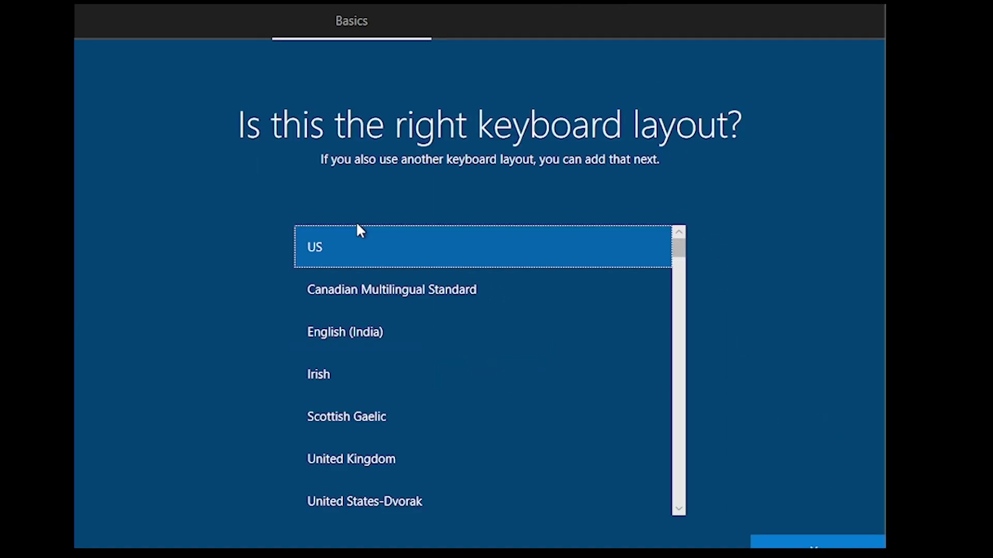
{"action": "left_click", "coordinate": [816, 542]}
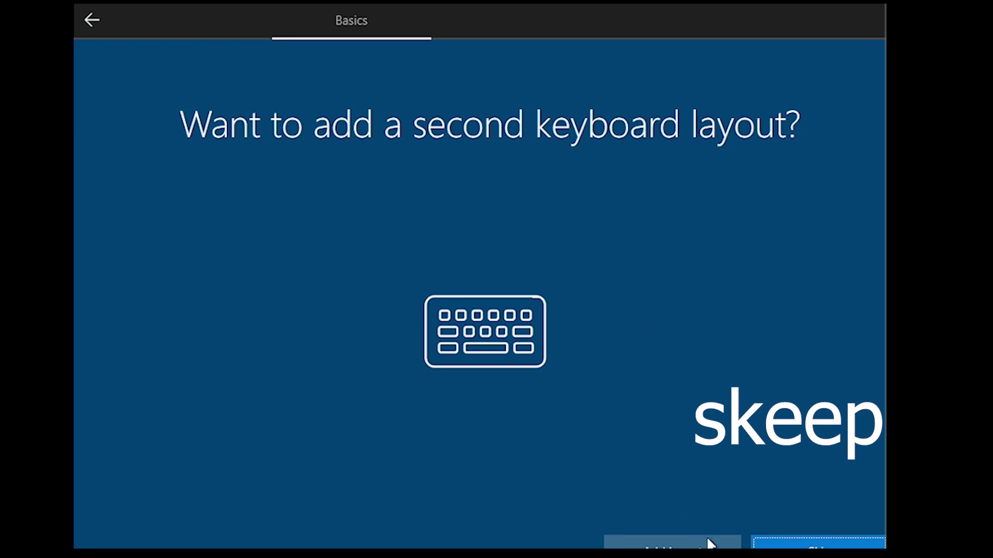
Skip the second keyboard layout and set the device up for personal use with an offline account.
{"action": "left_click", "coordinate": [791, 543]}
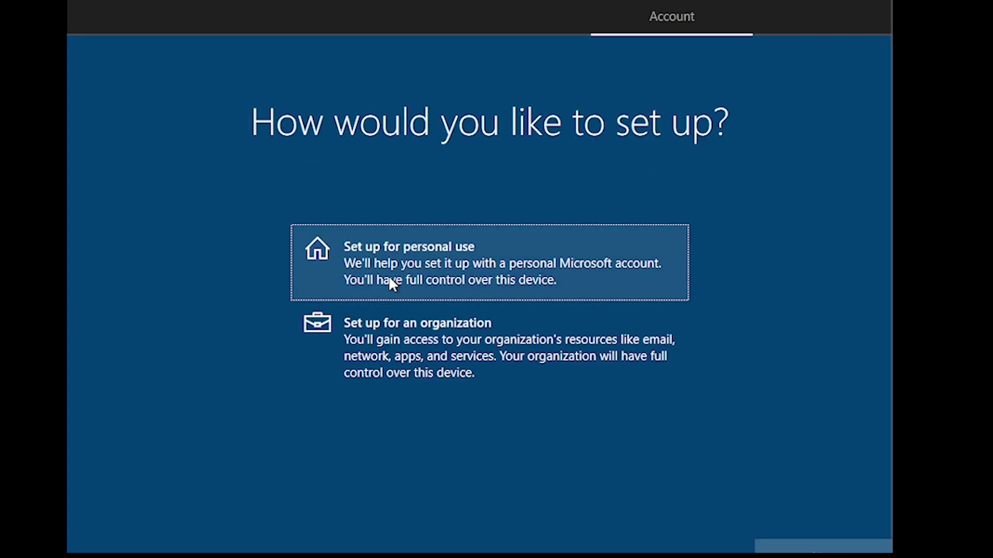
{"action": "left_click", "coordinate": [345, 267]}
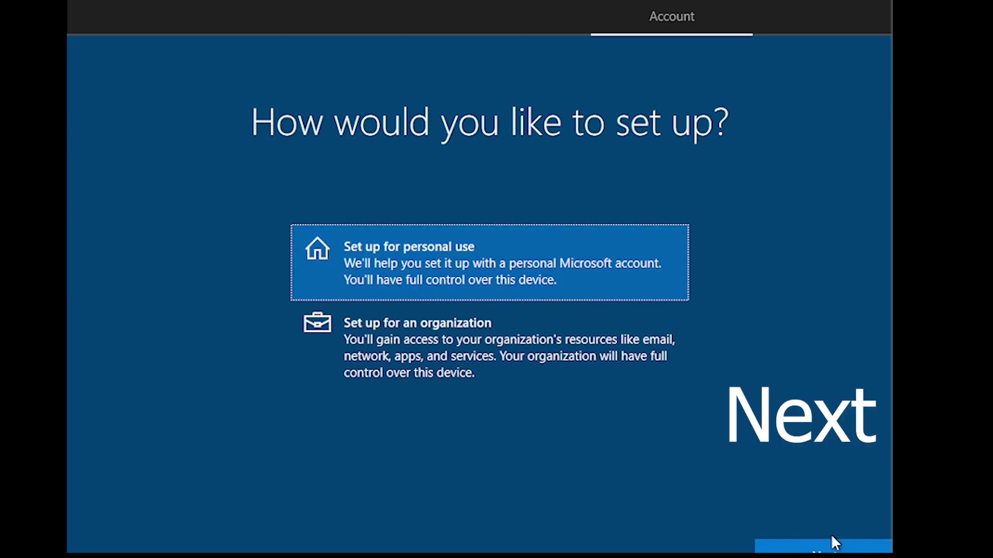
{"action": "left_click", "coordinate": [831, 550]}
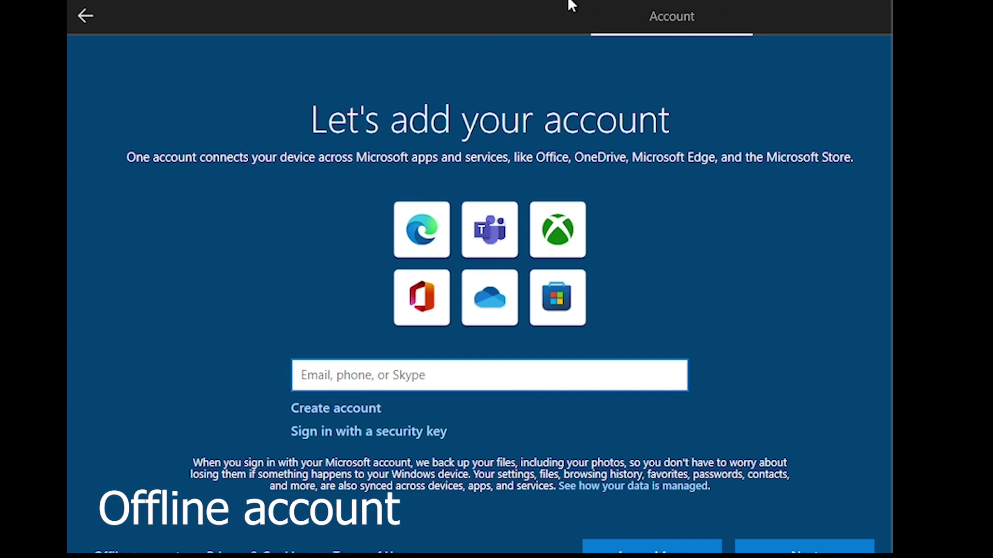
{"action": "left_click", "coordinate": [140, 547]}
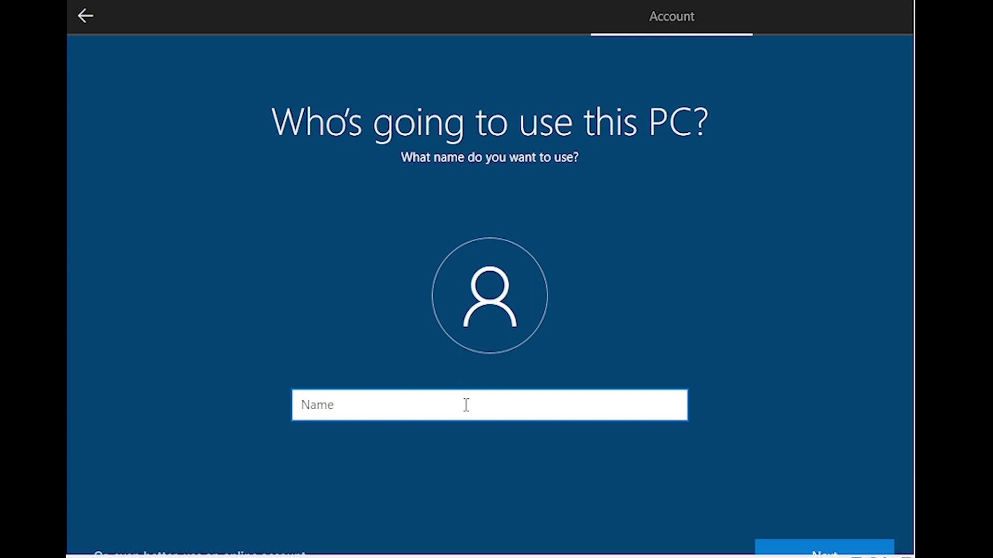
Name the local user Mah Media and continue with a blank password.
{"action": "type", "text": "Mah Media"}
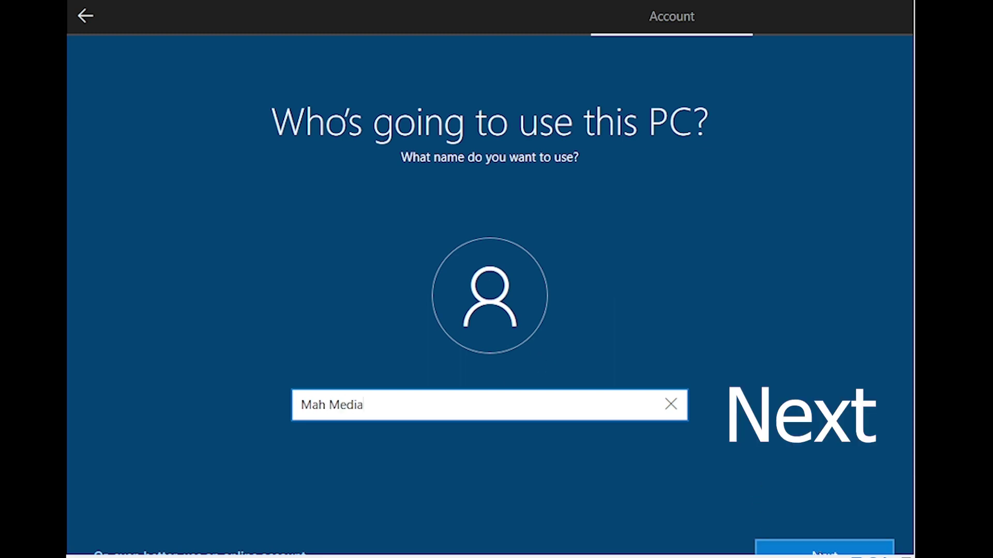
{"action": "key", "text": "Return"}
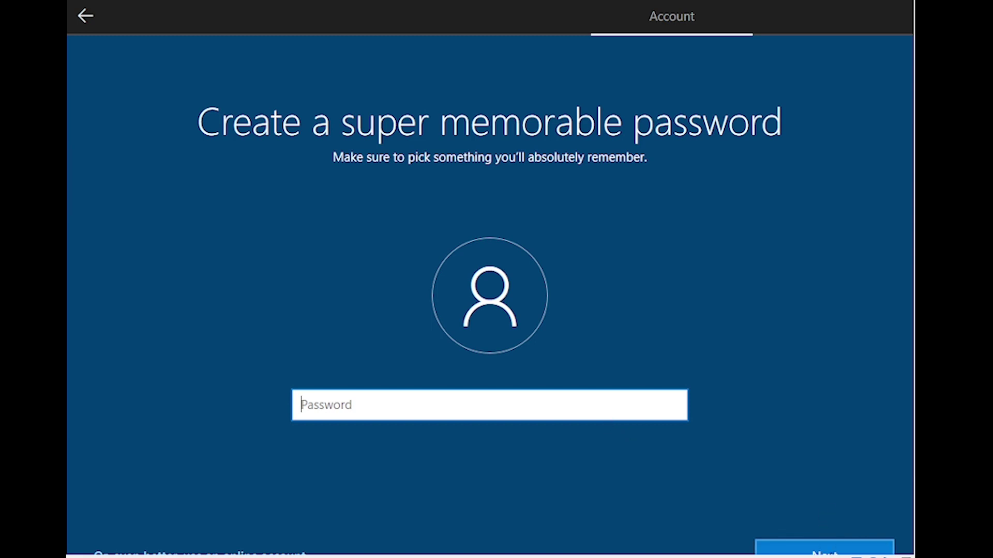
{"action": "key", "text": "Return"}
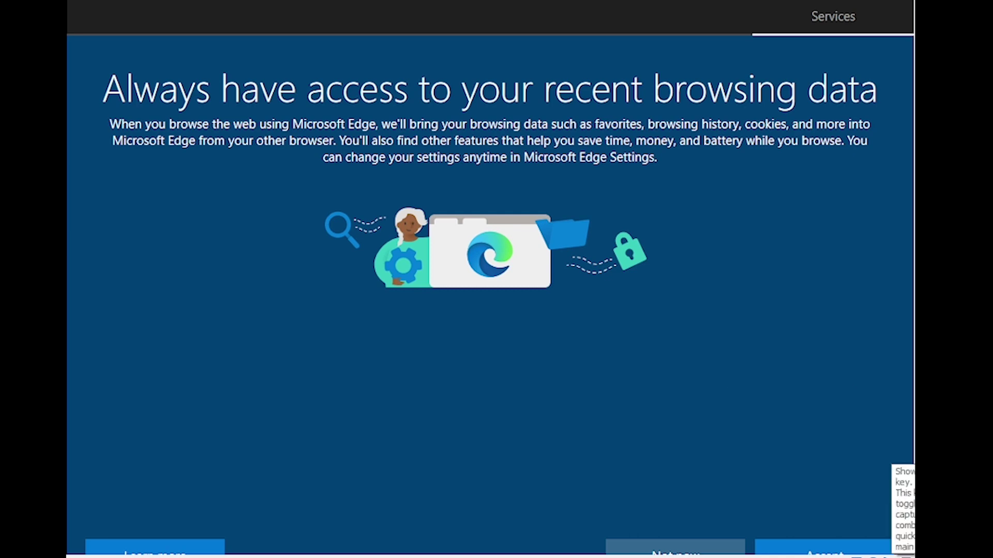
Accept the Edge browsing data, default privacy settings and Cortana pages, skipping the experience customization.
{"action": "left_click", "coordinate": [670, 498]}
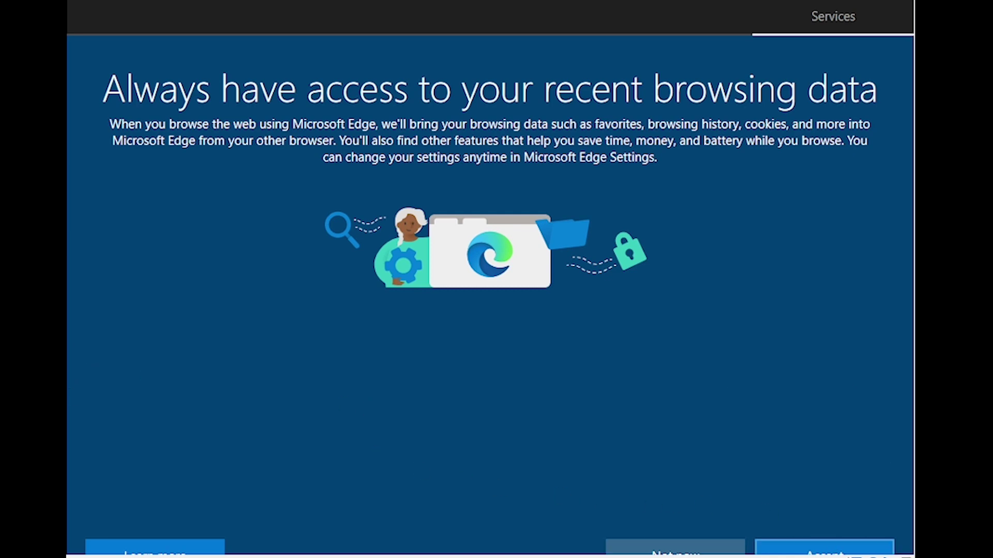
{"action": "left_click", "coordinate": [850, 553]}
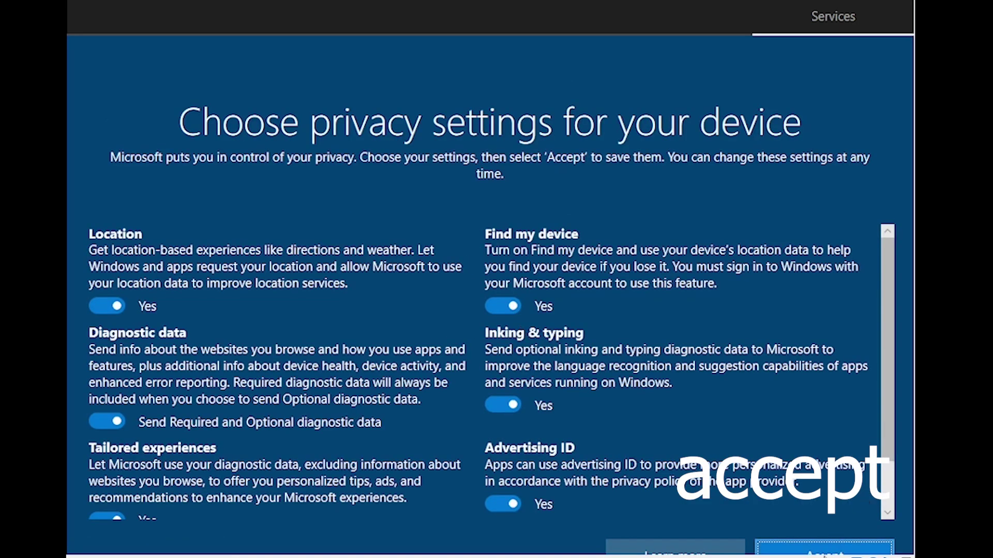
{"action": "left_click", "coordinate": [826, 550]}
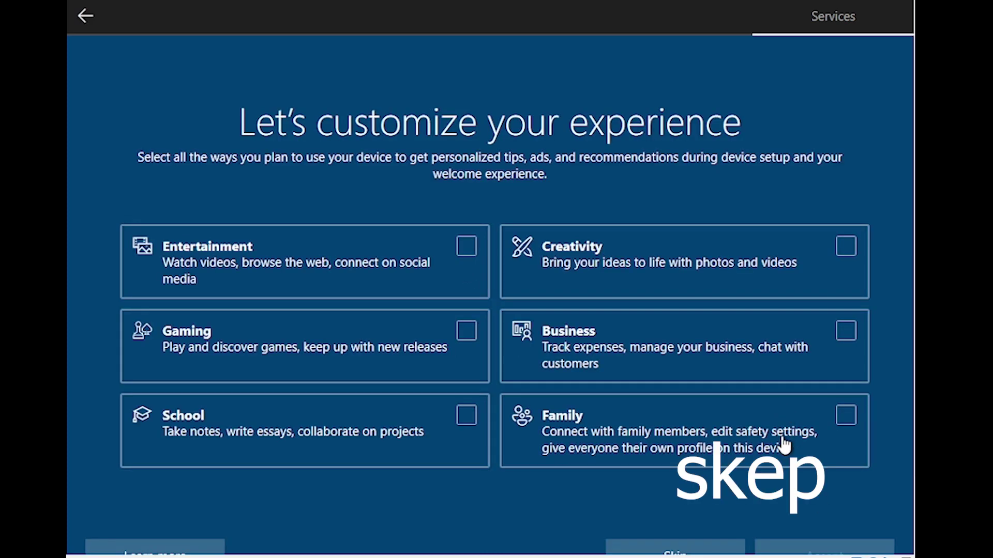
{"action": "left_click", "coordinate": [674, 552]}
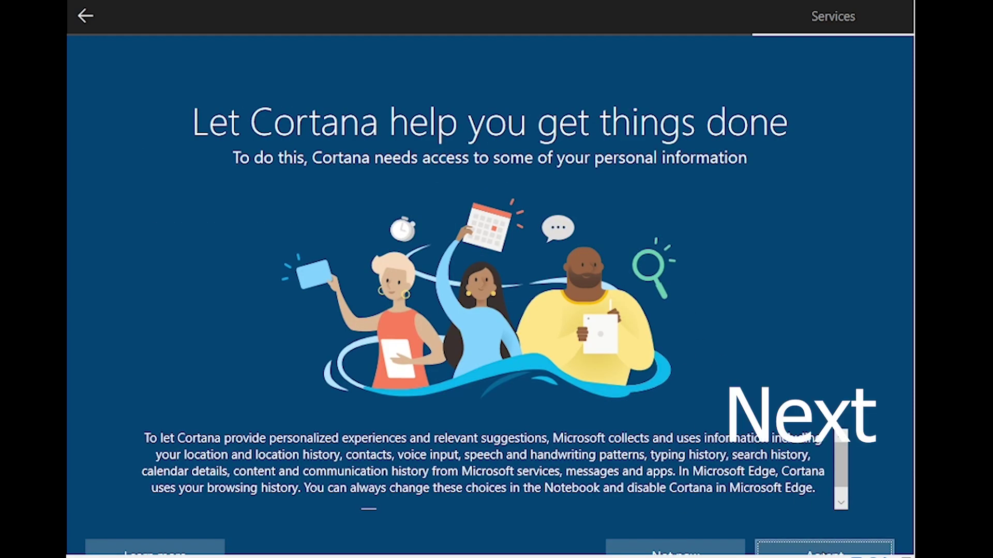
{"action": "left_click", "coordinate": [824, 549]}
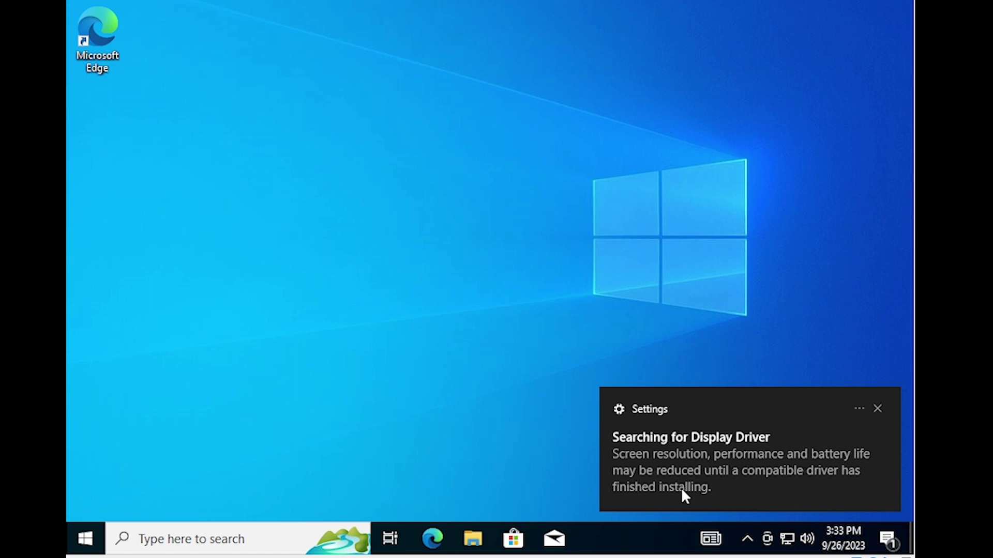
Check for updates in Windows Update and look through the list of available updates.
{"action": "left_click", "coordinate": [696, 440]}
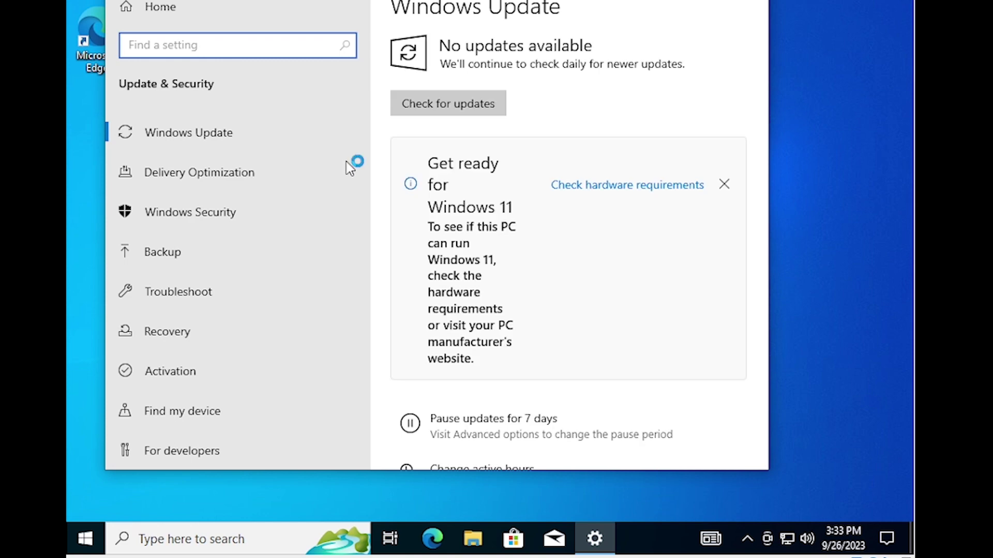
{"action": "left_click", "coordinate": [425, 106]}
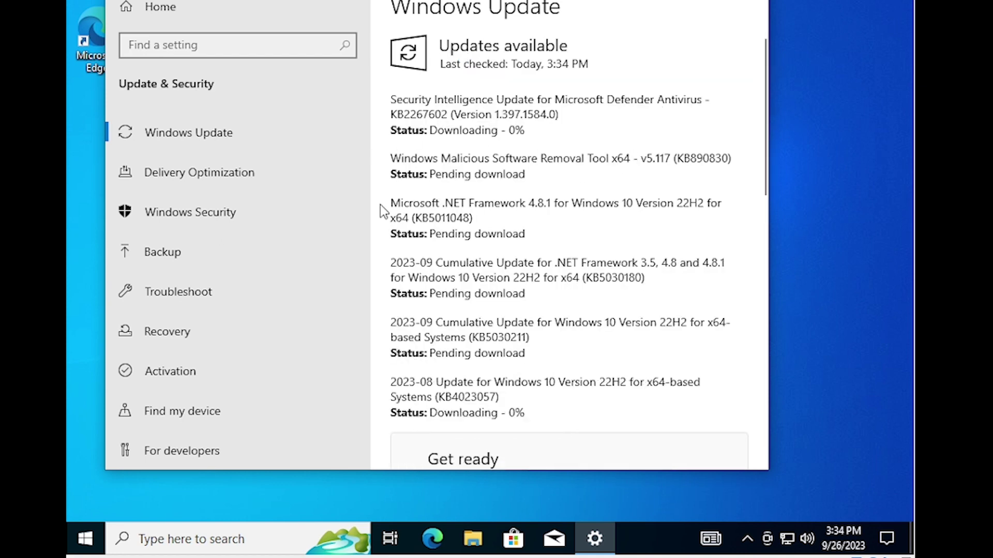
{"action": "scroll", "coordinate": [523, 223], "scroll_direction": "down", "scroll_amount": 1}
{"action": "scroll", "coordinate": [521, 223], "scroll_direction": "down", "scroll_amount": 2}
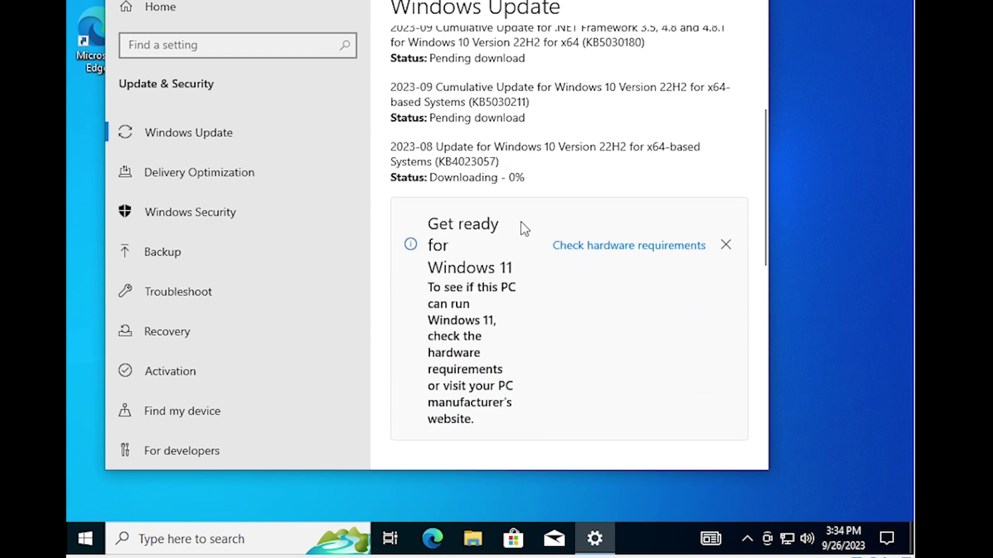
{"action": "scroll", "coordinate": [576, 131], "scroll_direction": "up", "scroll_amount": 1}
{"action": "scroll", "coordinate": [576, 131], "scroll_direction": "up", "scroll_amount": 2}
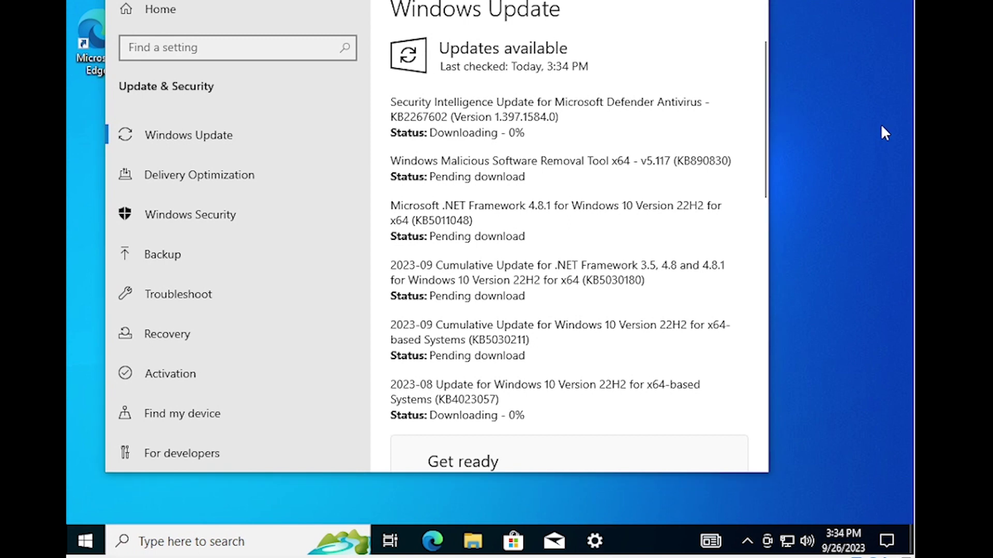
Minimize the Windows Update window and refresh the desktop.
{"action": "left_click", "coordinate": [667, 0]}
{"action": "right_click", "coordinate": [243, 82]}
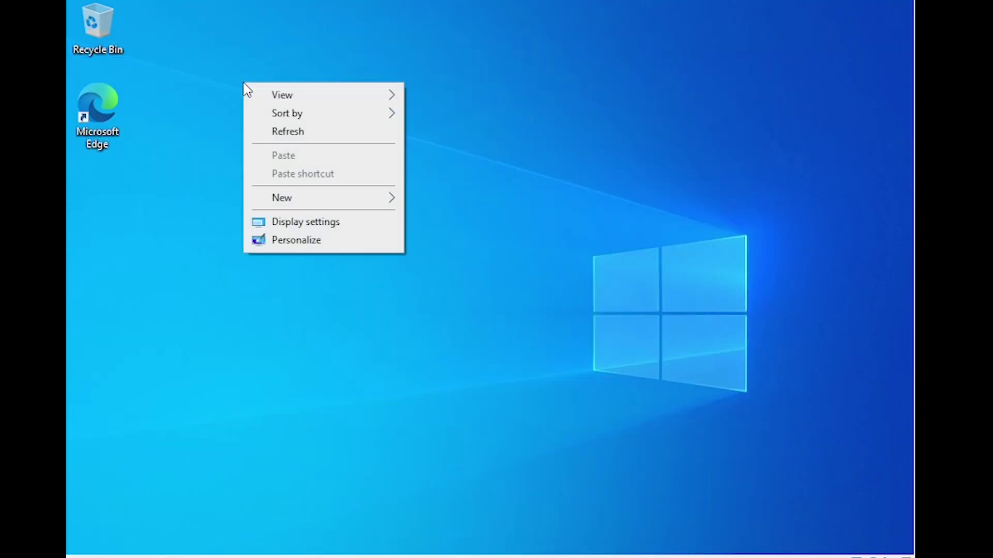
{"action": "left_click", "coordinate": [276, 131]}
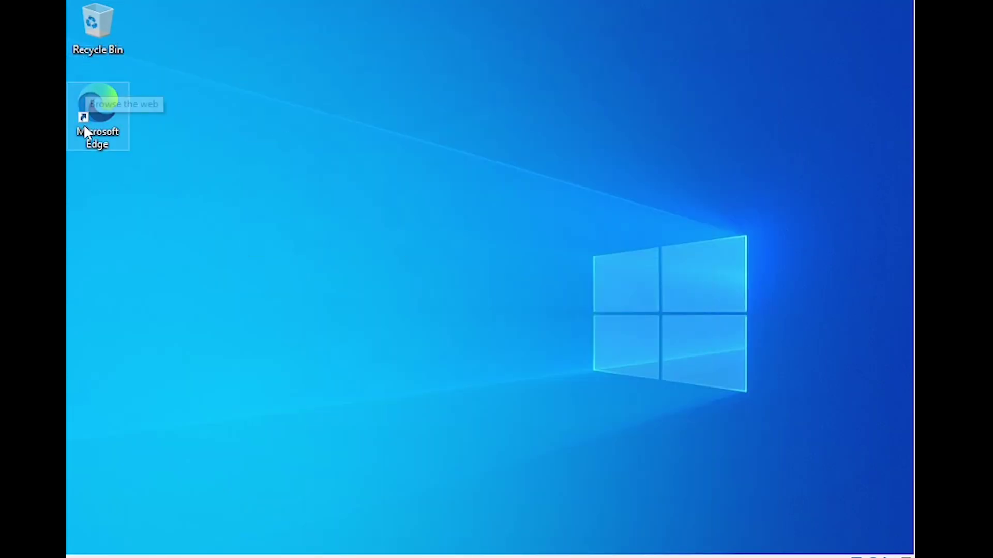
Show the Computer icon on the desktop through the desktop icon settings of the personalization themes, and apply the change.
{"action": "right_click", "coordinate": [252, 76]}
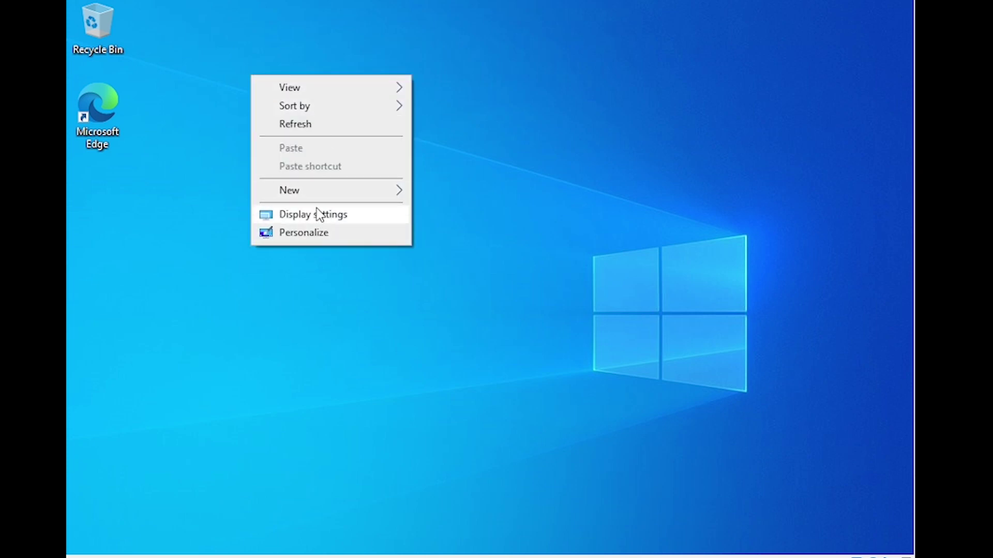
{"action": "left_click", "coordinate": [310, 234]}
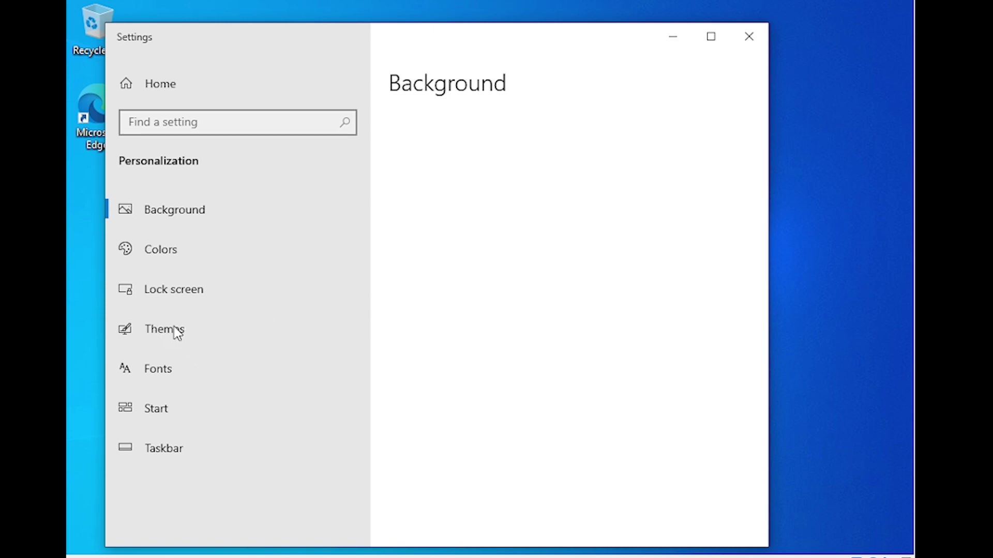
{"action": "left_click", "coordinate": [178, 334]}
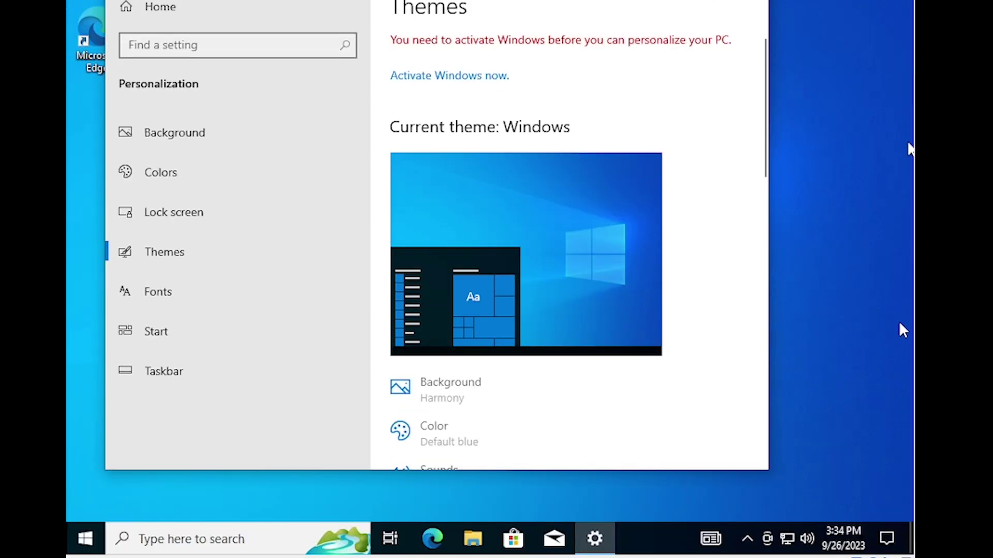
{"action": "scroll", "coordinate": [575, 287], "scroll_direction": "down", "scroll_amount": 10}
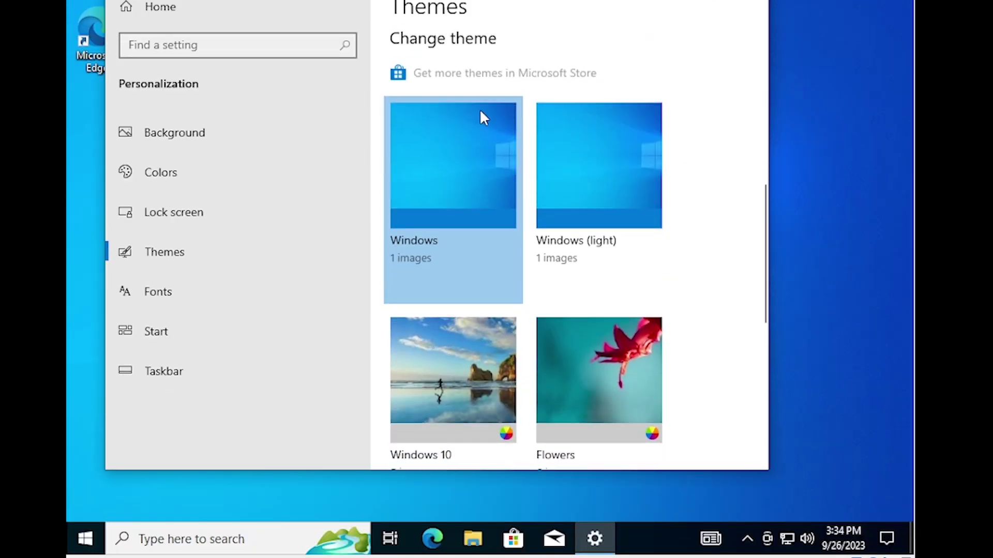
{"action": "scroll", "coordinate": [481, 116], "scroll_direction": "up", "scroll_amount": 3}
{"action": "scroll", "coordinate": [482, 122], "scroll_direction": "up", "scroll_amount": 3}
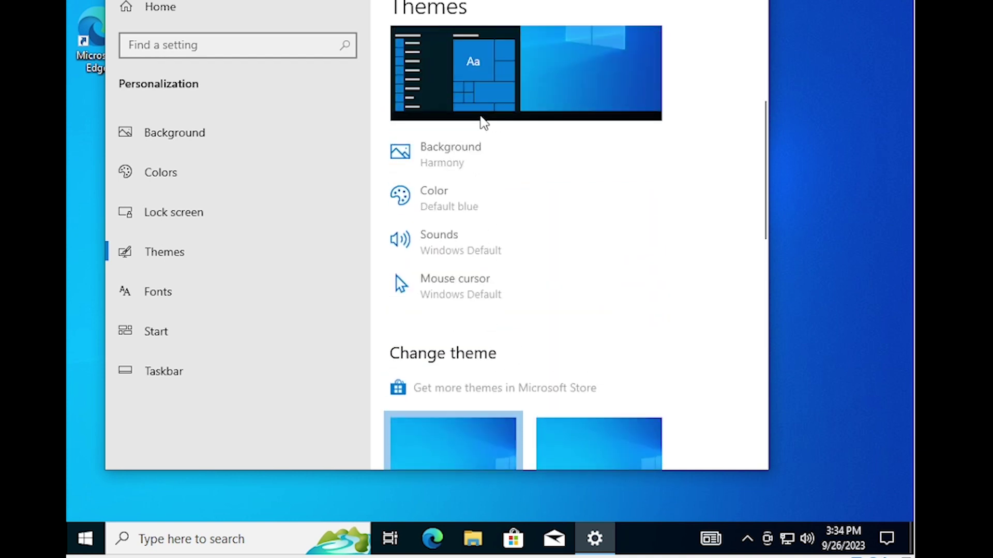
{"action": "scroll", "coordinate": [481, 144], "scroll_direction": "down", "scroll_amount": 12}
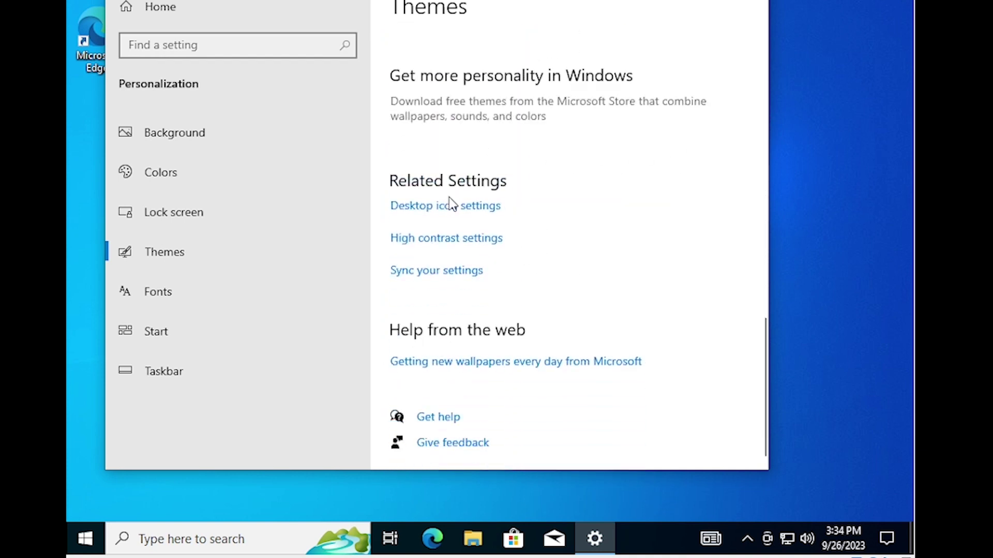
{"action": "left_click", "coordinate": [439, 207]}
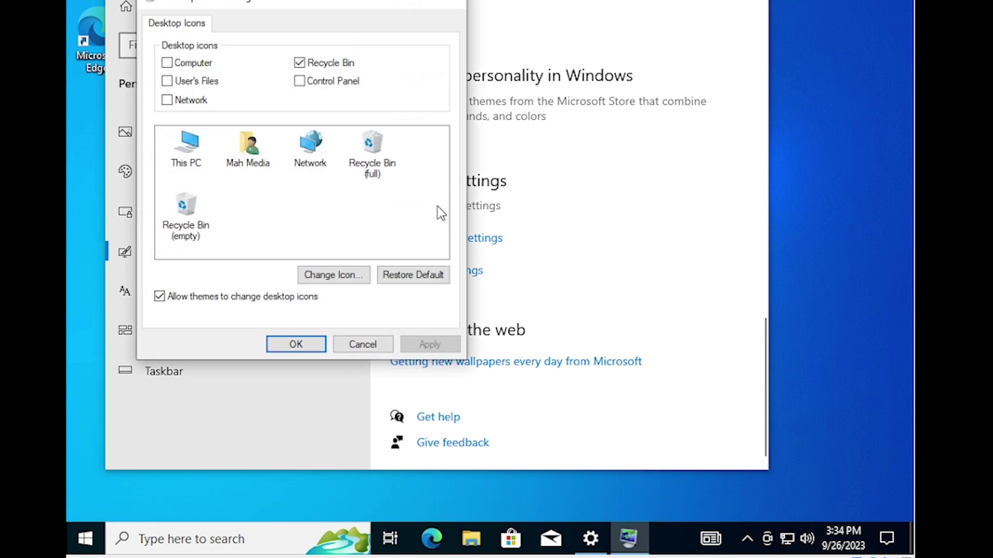
{"action": "left_click", "coordinate": [188, 165]}
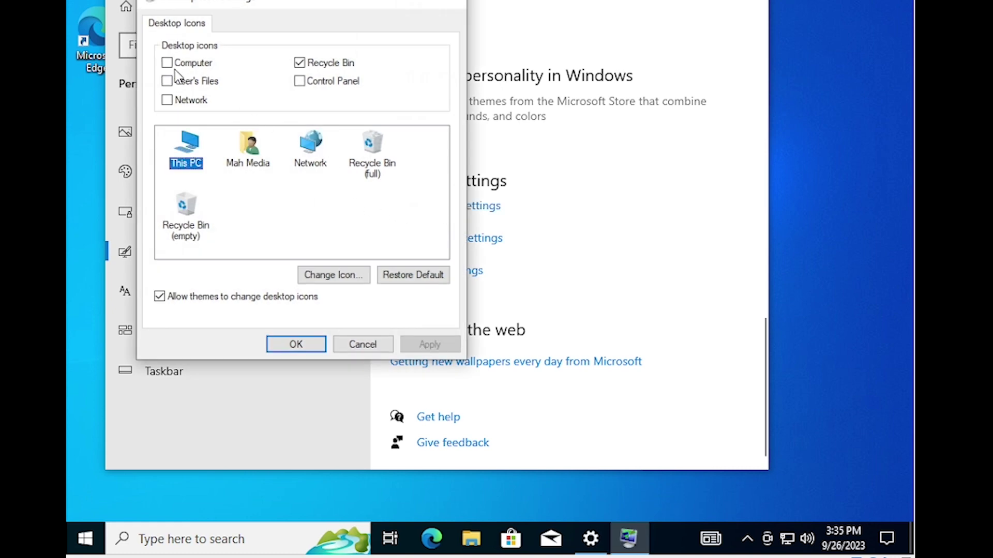
{"action": "left_click", "coordinate": [175, 64]}
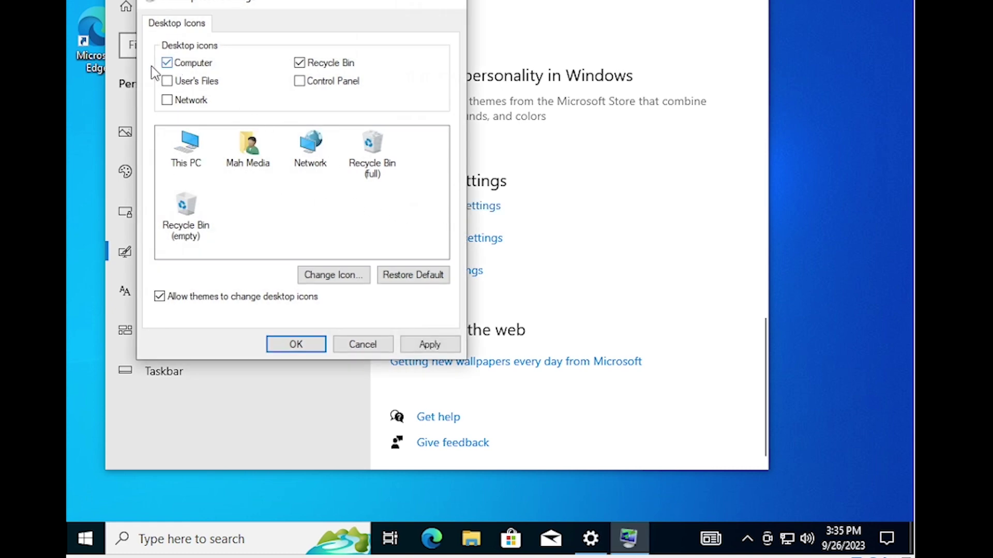
{"action": "left_click", "coordinate": [429, 343]}
{"action": "left_click", "coordinate": [302, 344]}
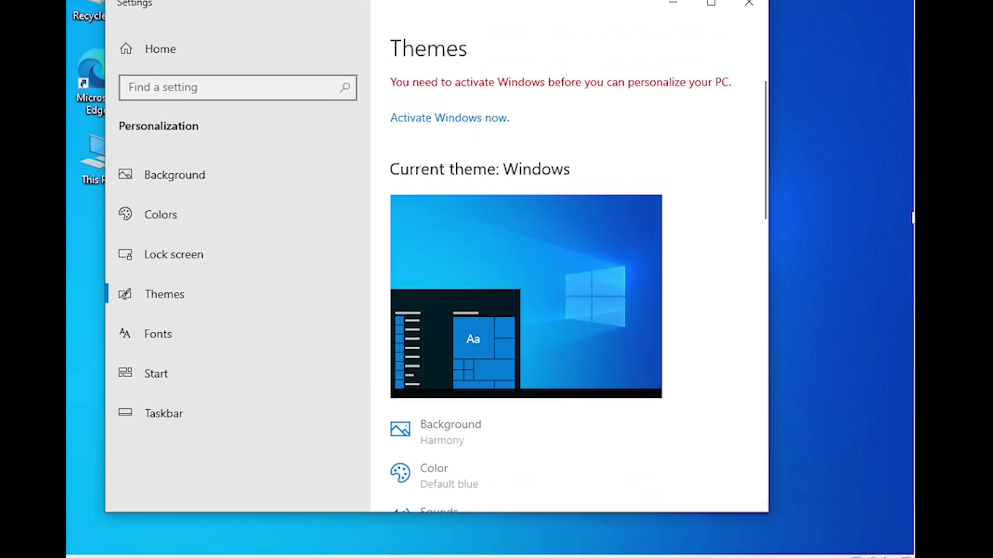
Close the personalization settings window and refresh the desktop twice.
{"action": "left_click", "coordinate": [712, 29]}
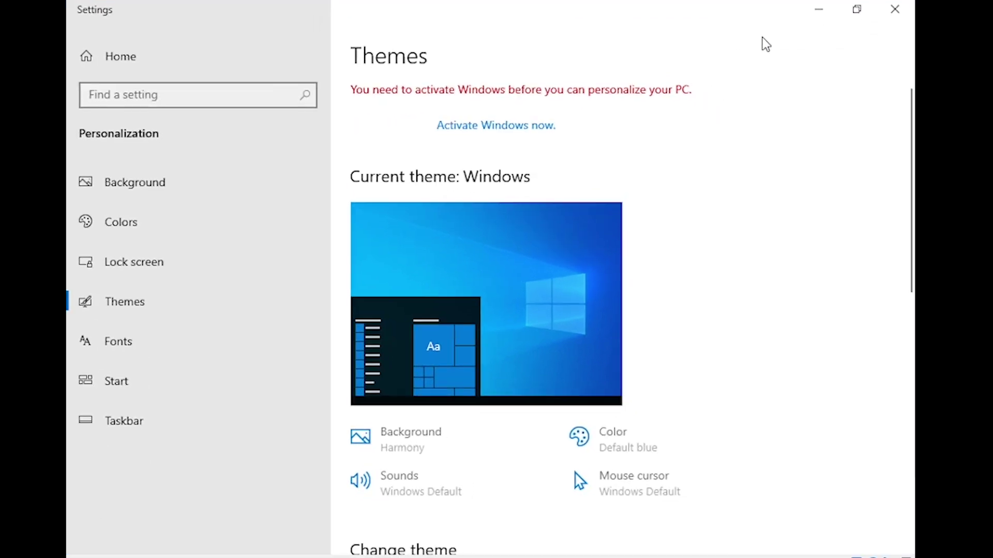
{"action": "left_click", "coordinate": [895, 10]}
{"action": "right_click", "coordinate": [235, 69]}
{"action": "left_click", "coordinate": [298, 121]}
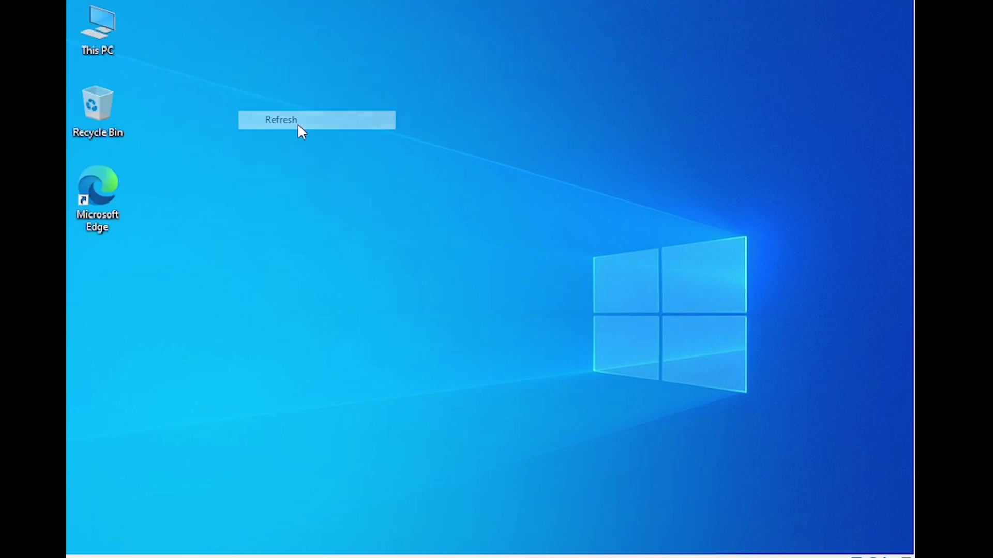
{"action": "right_click", "coordinate": [183, 65]}
{"action": "left_click", "coordinate": [216, 111]}
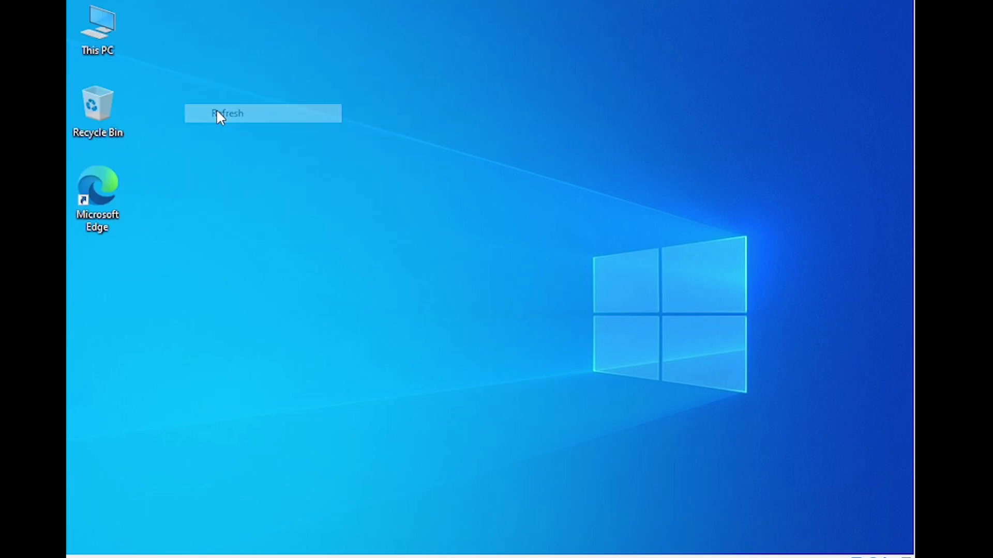
Open Microsoft Edge, start without signing in or syncing data, and search the web for "microsoft toolkit".
{"action": "double_click", "coordinate": [98, 184]}
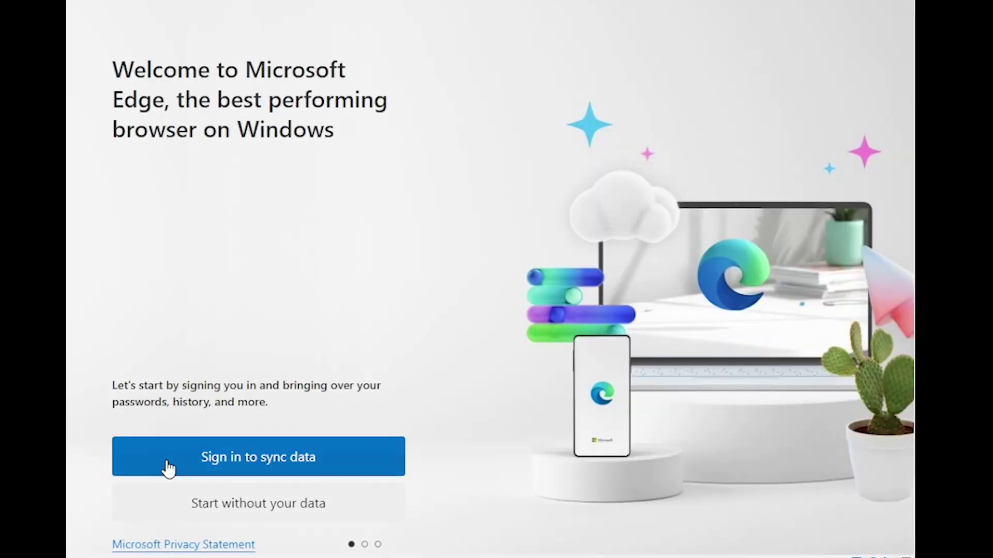
{"action": "left_click", "coordinate": [249, 504]}
{"action": "left_click", "coordinate": [353, 41]}
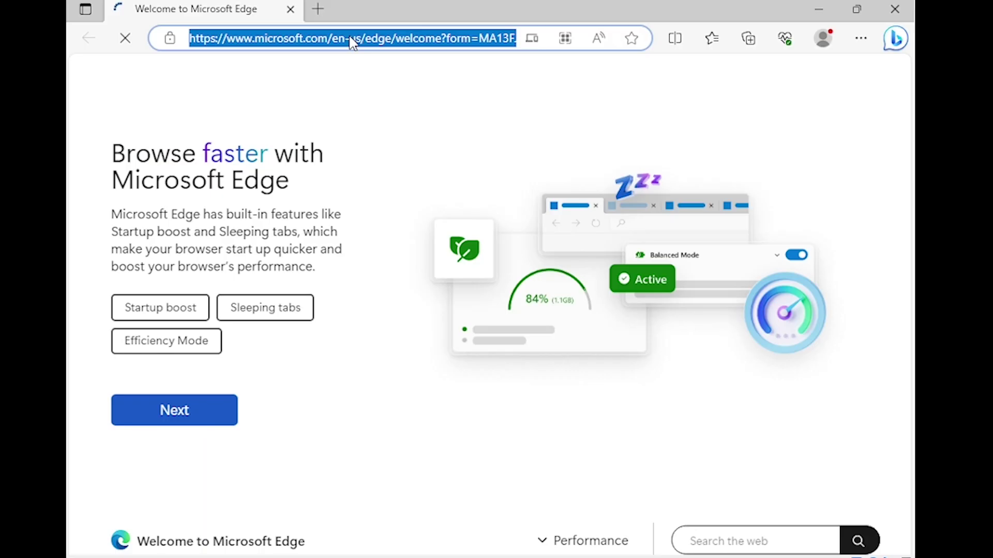
{"action": "type", "text": "mi"}
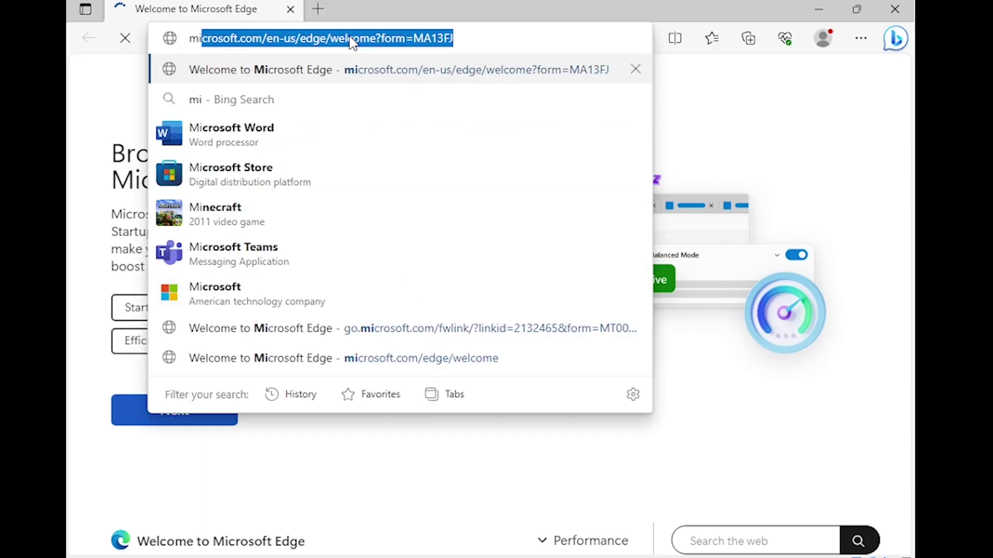
{"action": "type", "text": "crosoft "}
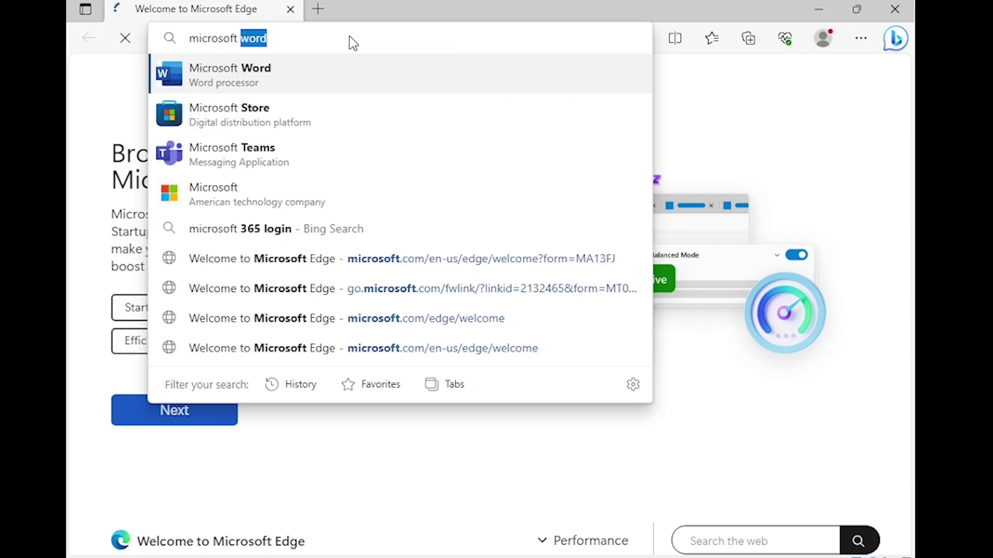
{"action": "type", "text": "tool"}
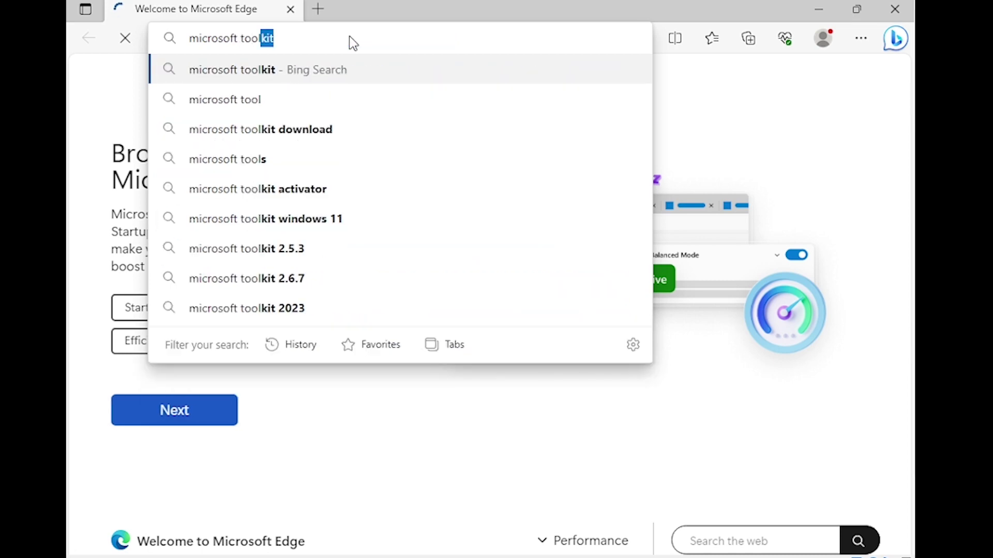
{"action": "type", "text": "kit"}
{"action": "key", "text": "Return"}
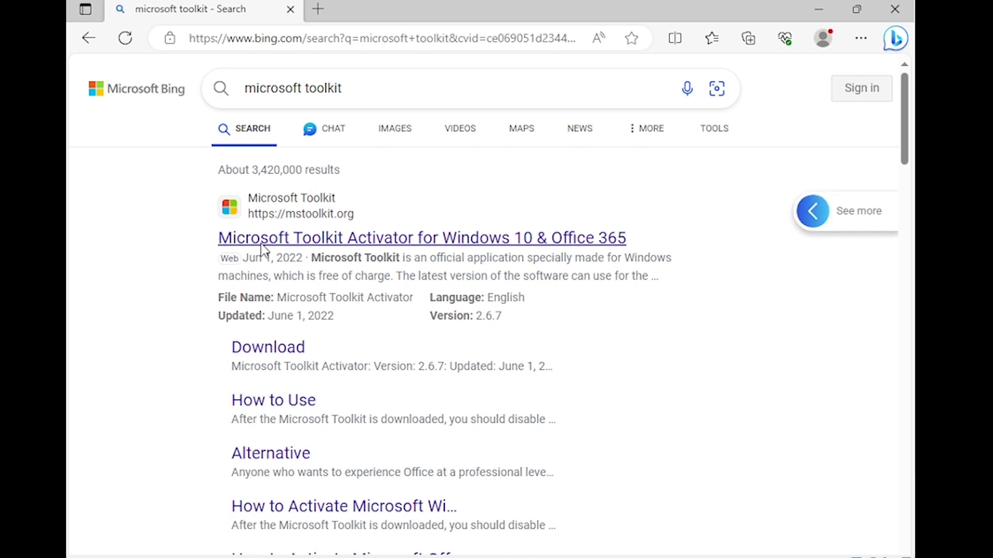
Open the mstoolkit.org search result and find the Microsoft Toolkit Download section with its file details.
{"action": "left_click", "coordinate": [298, 241]}
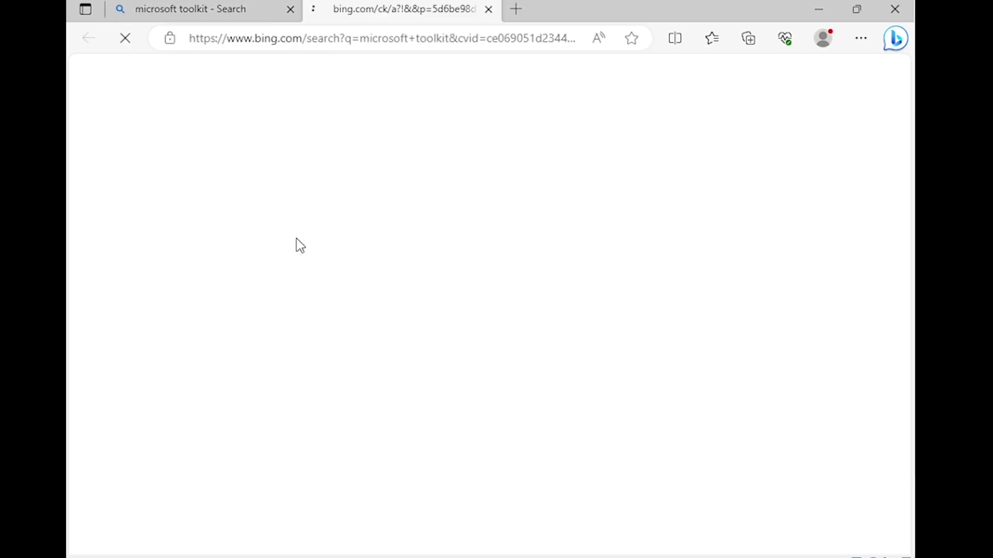
{"action": "scroll", "coordinate": [530, 320], "scroll_direction": "down", "scroll_amount": 10}
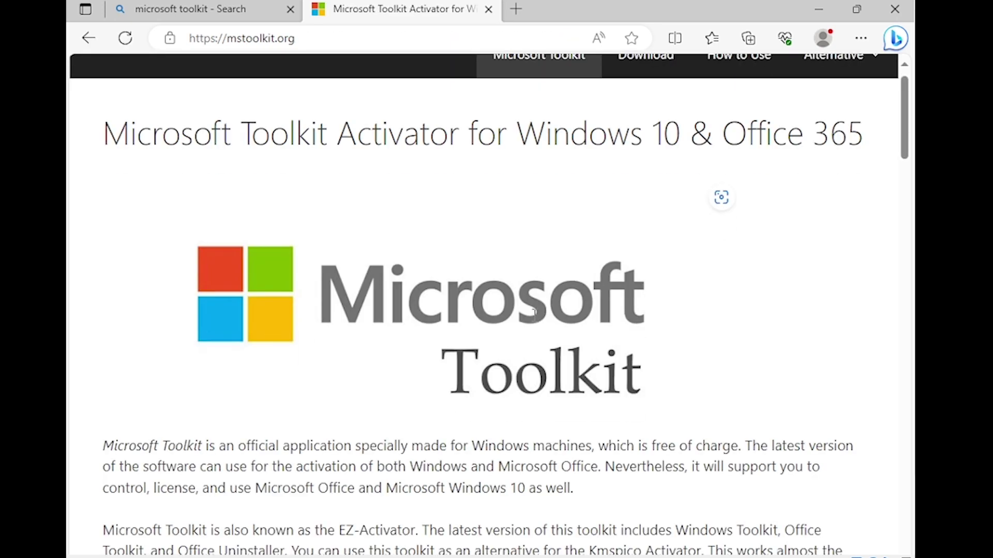
{"action": "scroll", "coordinate": [528, 321], "scroll_direction": "down", "scroll_amount": 5}
{"action": "scroll", "coordinate": [528, 323], "scroll_direction": "up", "scroll_amount": 7}
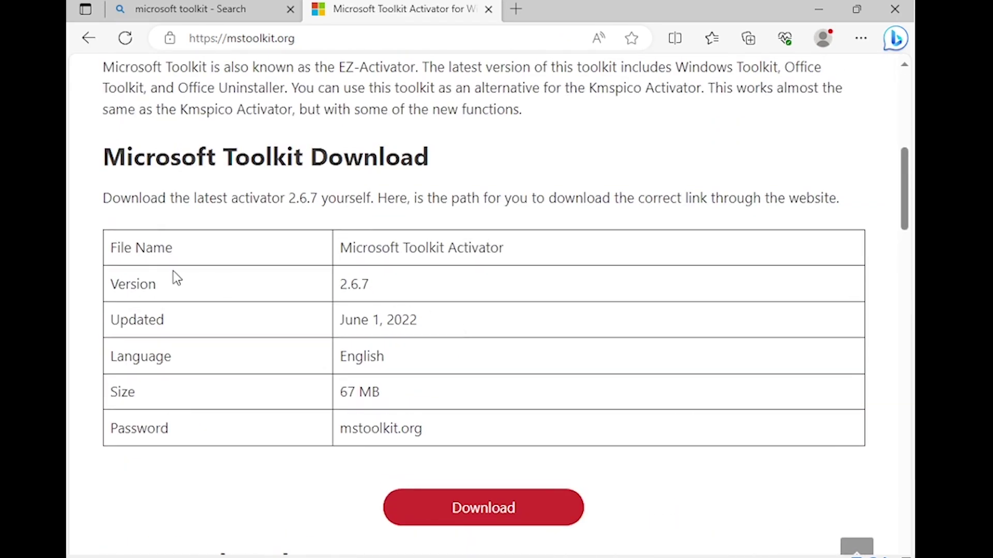
{"action": "scroll", "coordinate": [251, 321], "scroll_direction": "down", "scroll_amount": 3}
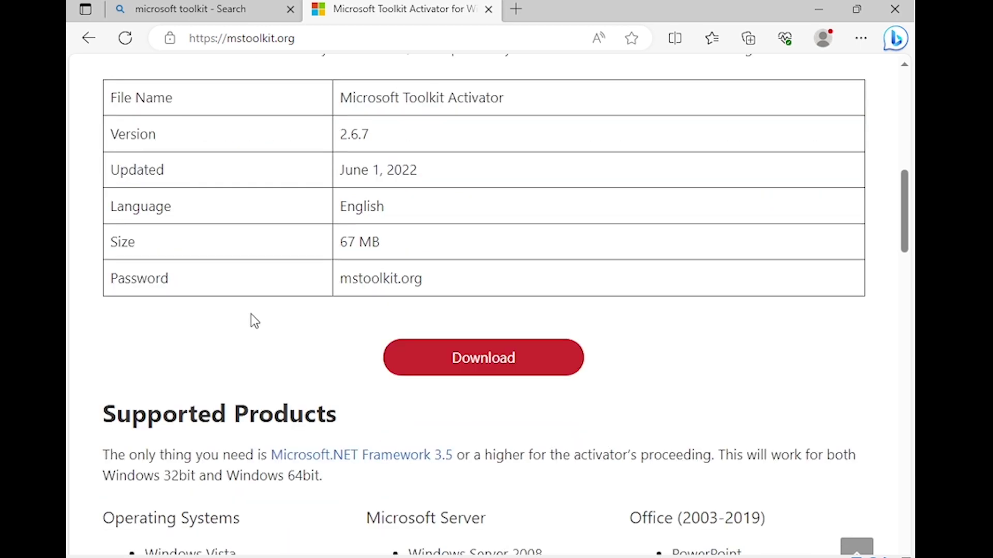
{"action": "scroll", "coordinate": [255, 318], "scroll_direction": "up", "scroll_amount": 1}
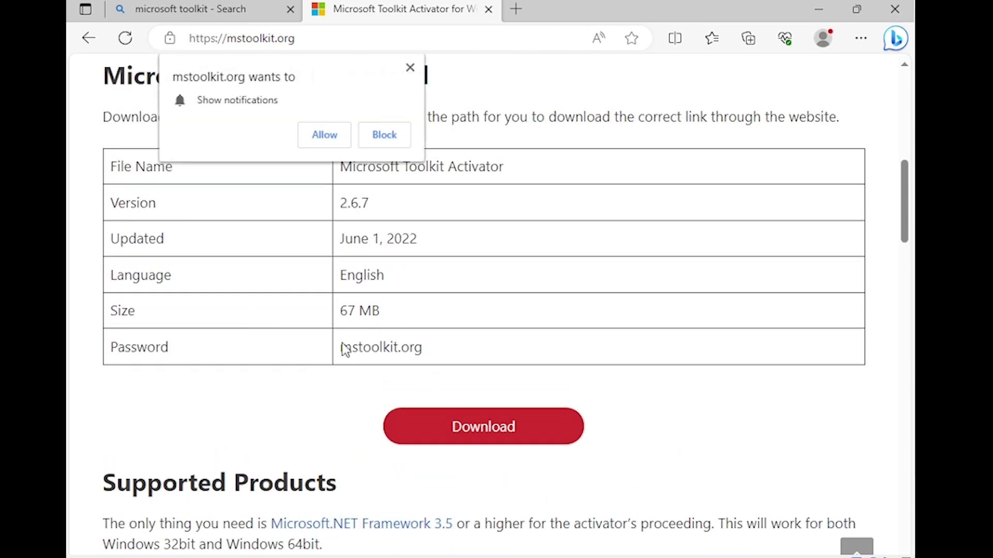
Block notifications from mstoolkit.org, close the pop-up tab, and copy the archive password from the download table.
{"action": "left_click", "coordinate": [383, 137]}
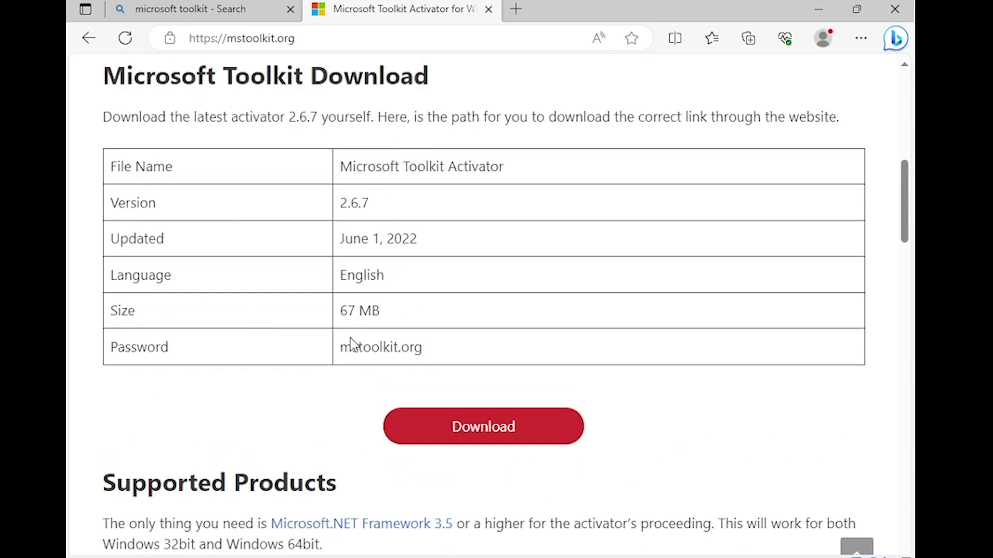
{"action": "left_click", "coordinate": [379, 355]}
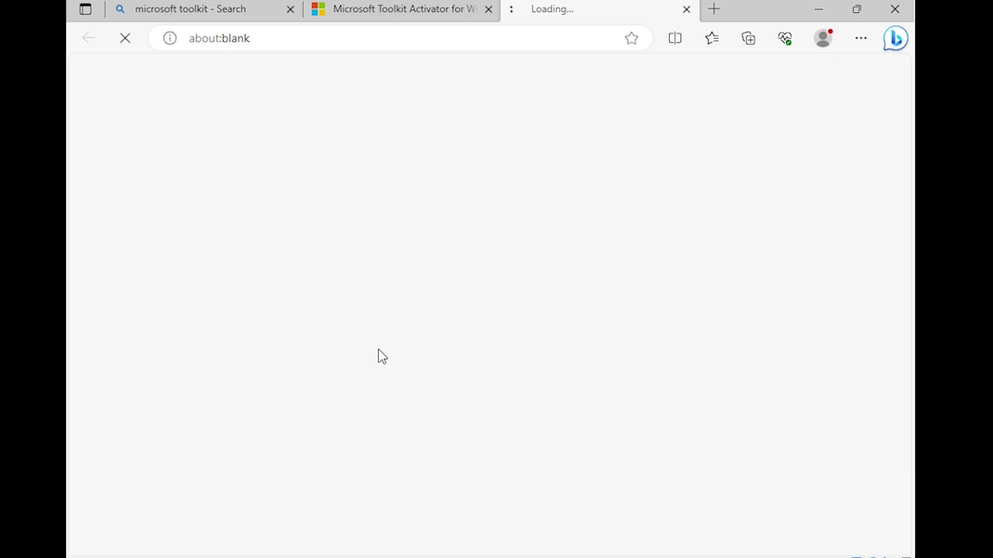
{"action": "left_click", "coordinate": [684, 9]}
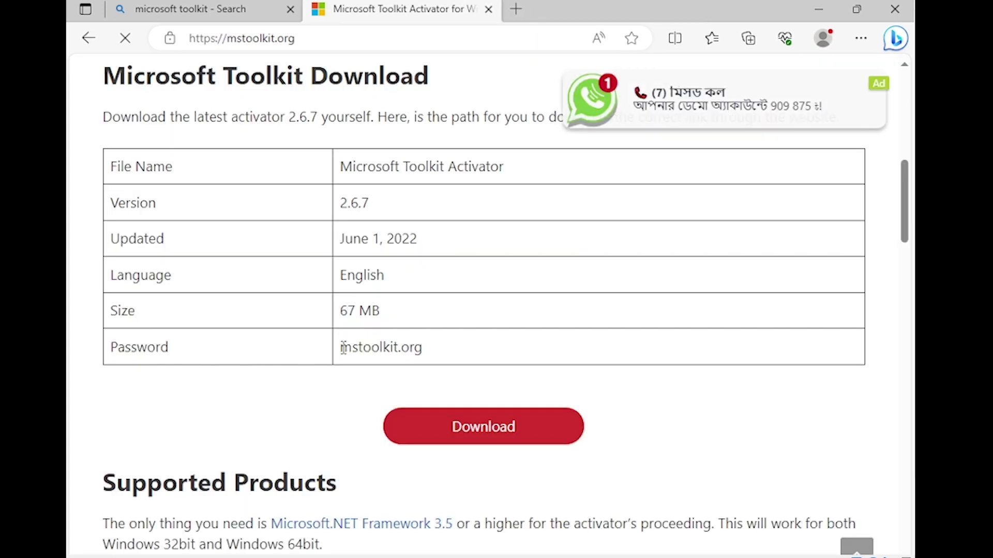
{"action": "left_click_drag", "start_coordinate": [343, 347], "coordinate": [483, 371]}
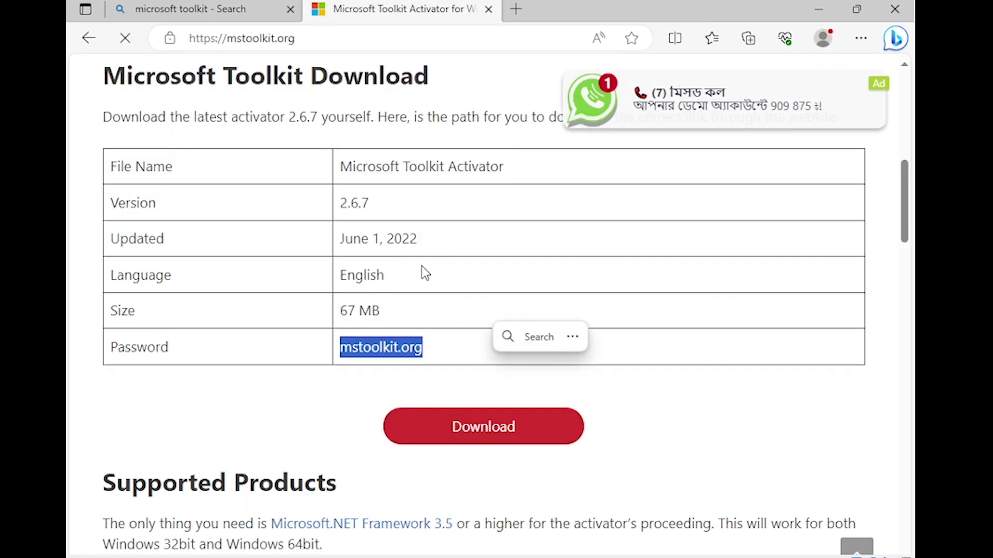
{"action": "key", "text": "ctrl+c"}
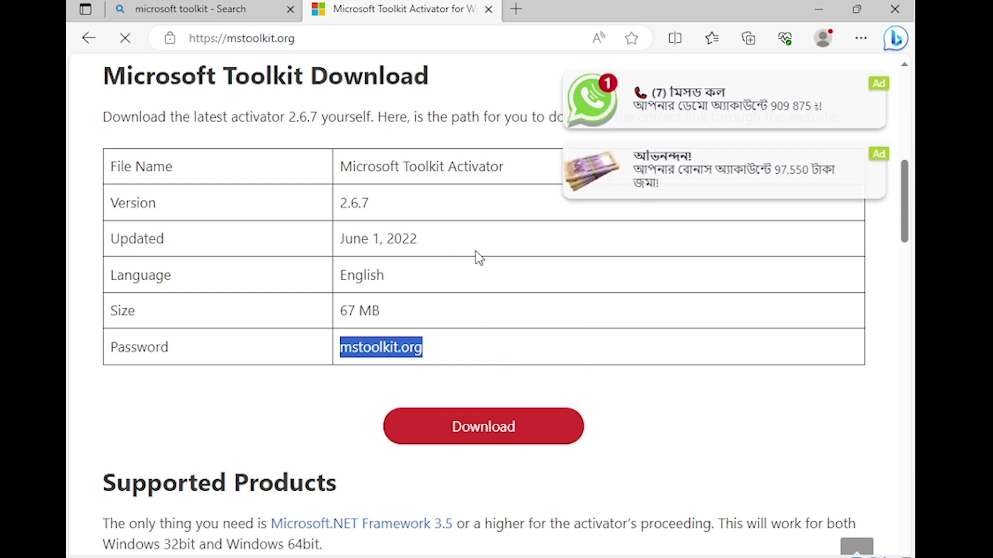
Go to the Microsoft Toolkit download page and download the zip archive through Download Link 2.
{"action": "left_click", "coordinate": [483, 431]}
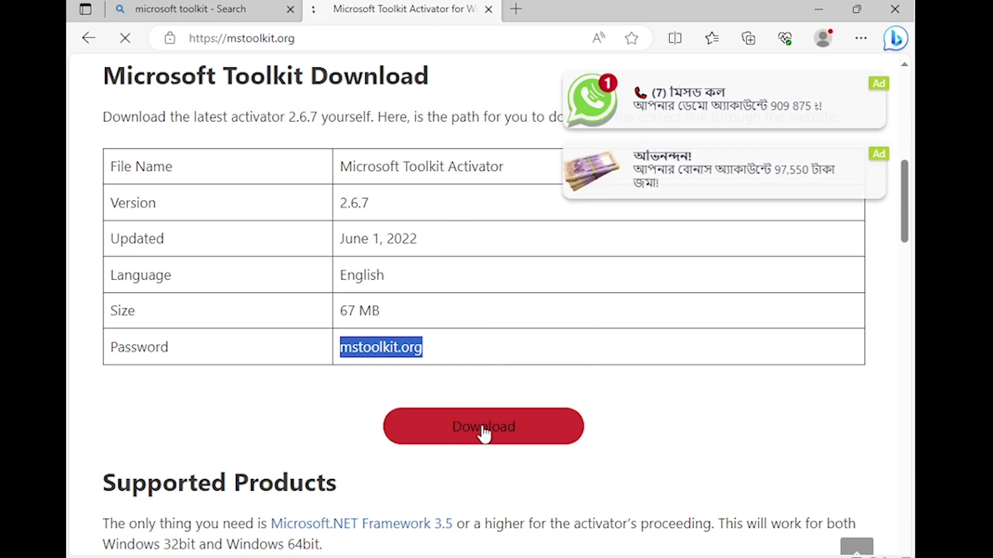
{"action": "scroll", "coordinate": [438, 290], "scroll_direction": "down", "scroll_amount": 3}
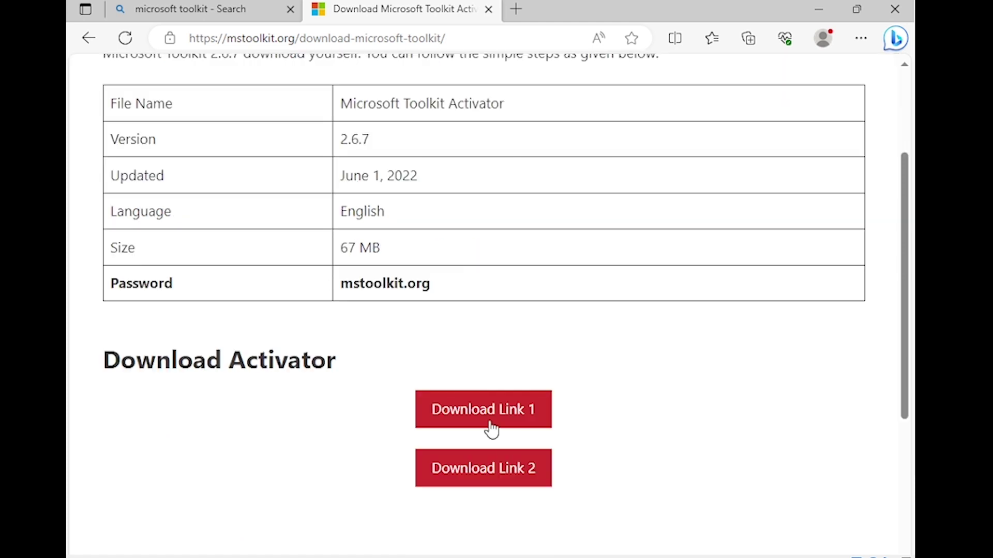
{"action": "left_click", "coordinate": [510, 472]}
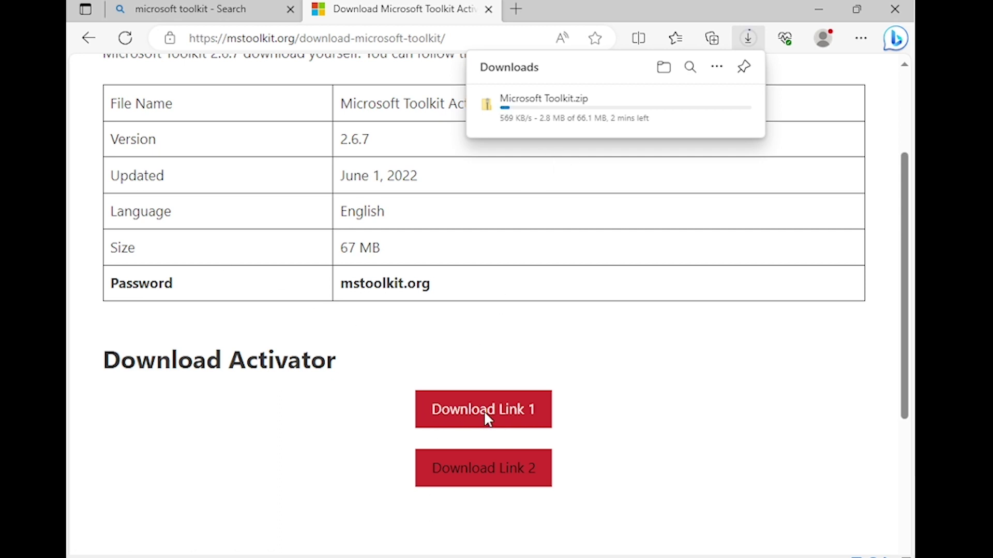
{"action": "mouse_move", "coordinate": [517, 112]}
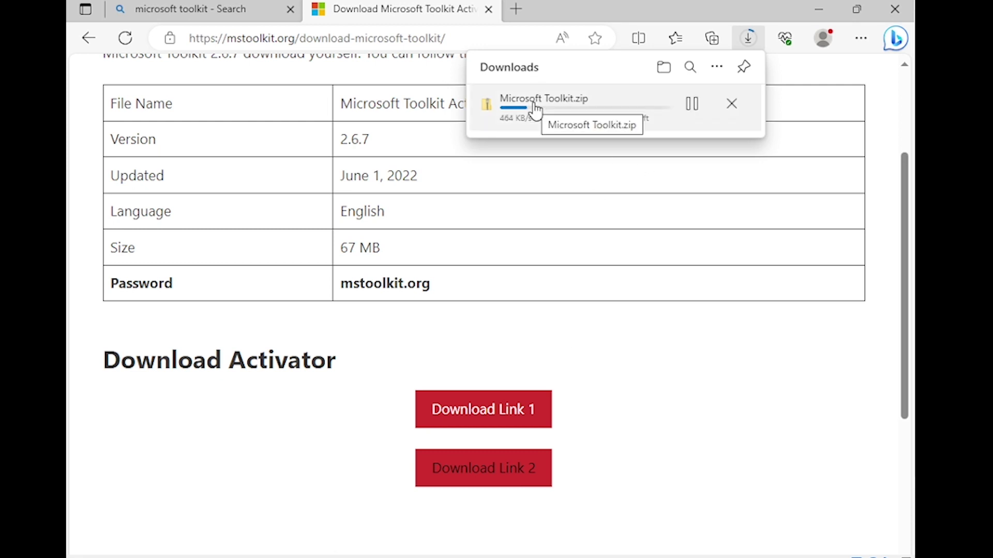
{"action": "scroll", "coordinate": [911, 387], "scroll_direction": "down", "scroll_amount": 6}
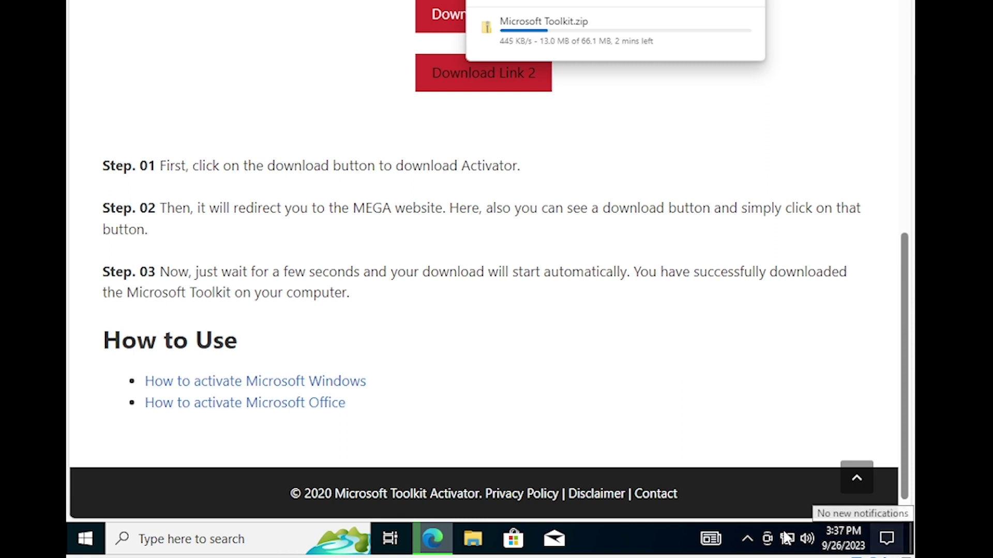
Turn off real-time protection in the virus & threat protection settings of Windows Security and allow the change.
{"action": "left_click", "coordinate": [747, 538]}
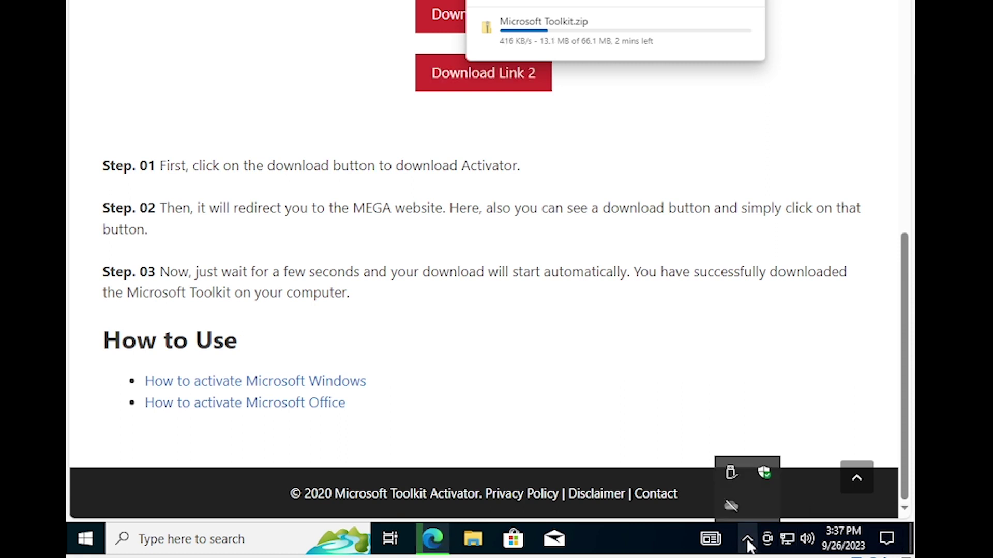
{"action": "right_click", "coordinate": [763, 473]}
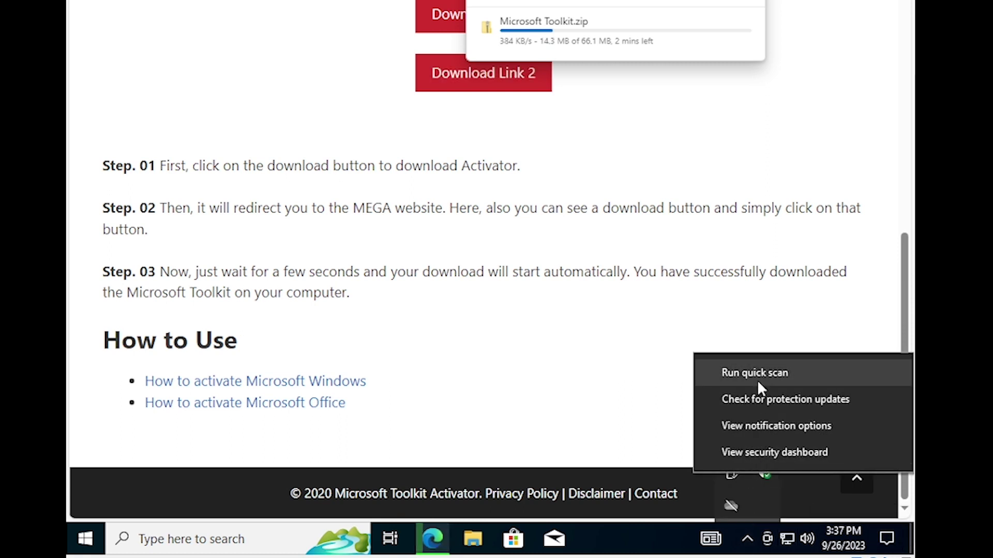
{"action": "left_click", "coordinate": [773, 484]}
{"action": "left_click", "coordinate": [767, 475]}
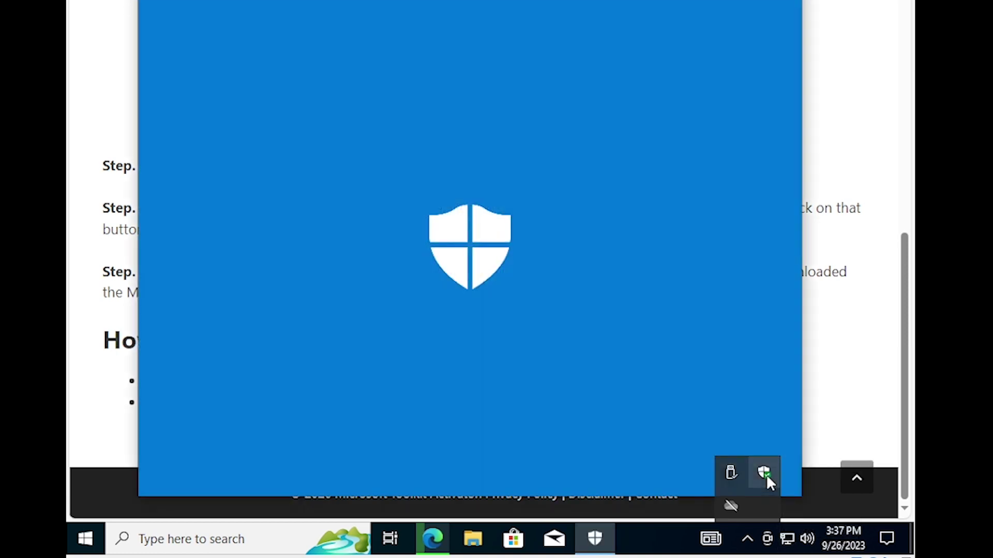
{"action": "left_click", "coordinate": [232, 222]}
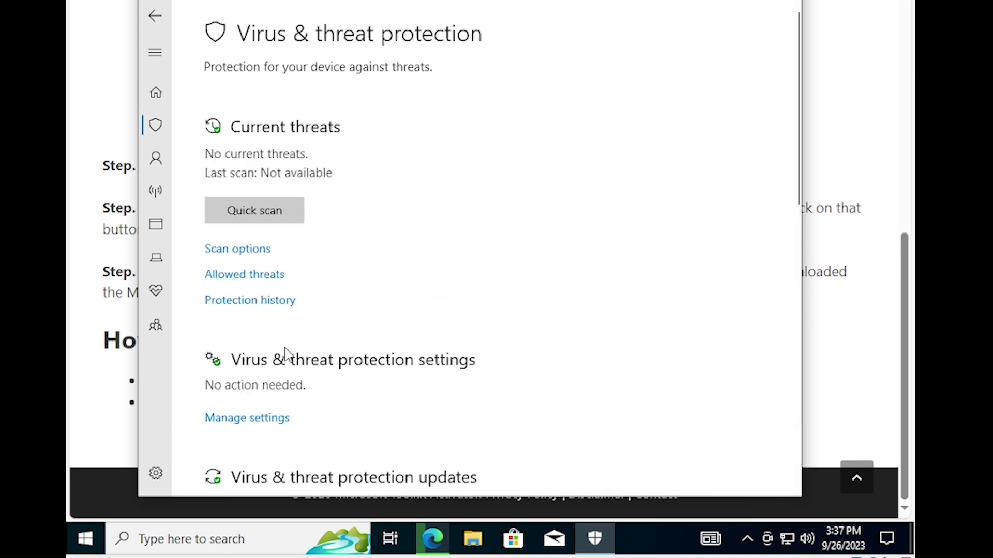
{"action": "left_click", "coordinate": [256, 420]}
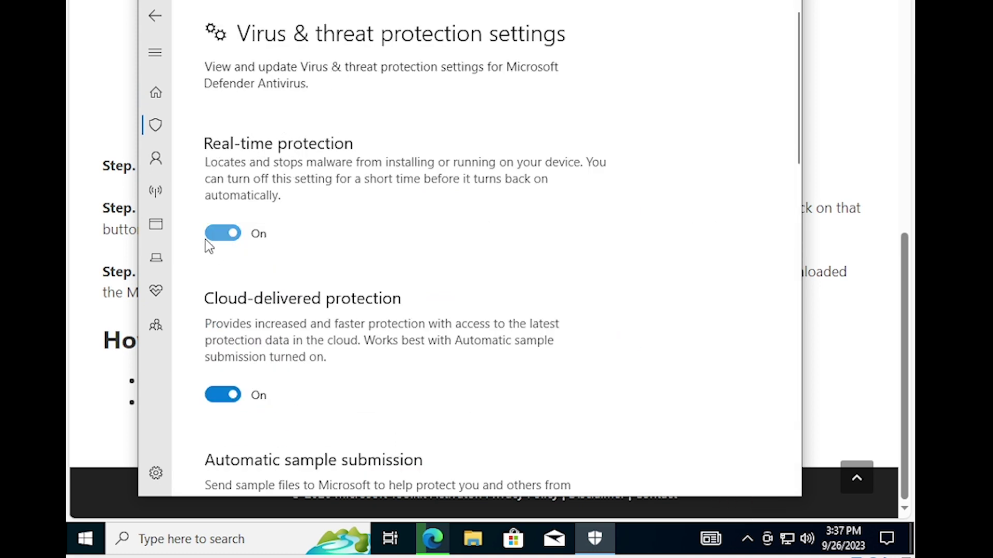
{"action": "left_click", "coordinate": [222, 233]}
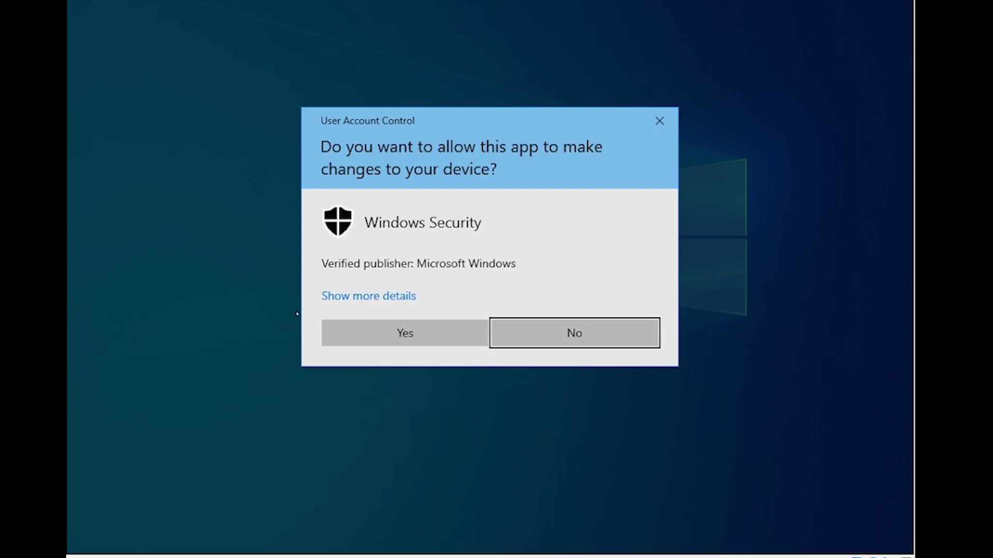
{"action": "left_click", "coordinate": [402, 334]}
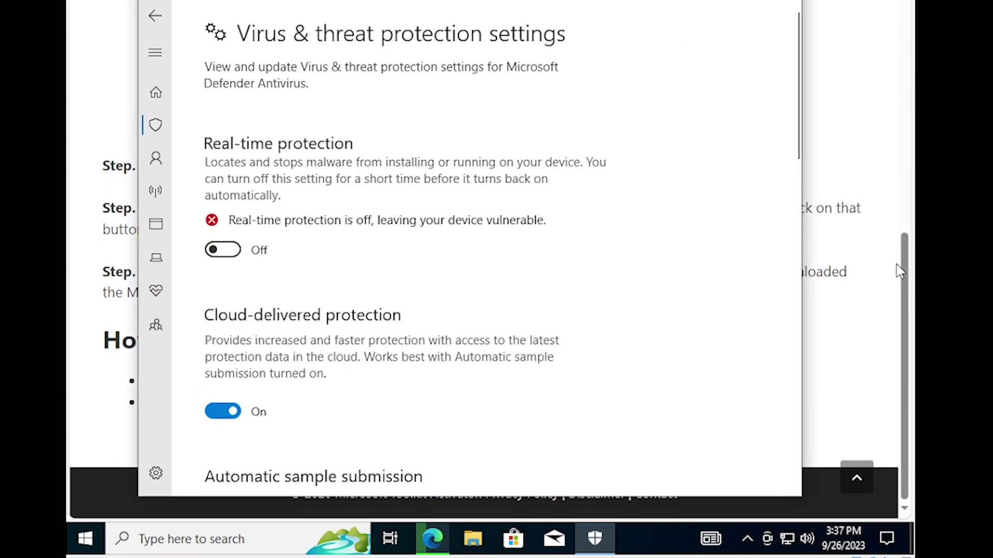
Return to the Microsoft Toolkit download page in Edge and show the browser's list of downloads.
{"action": "left_click", "coordinate": [900, 269]}
{"action": "scroll", "coordinate": [660, 365], "scroll_direction": "up", "scroll_amount": 10}
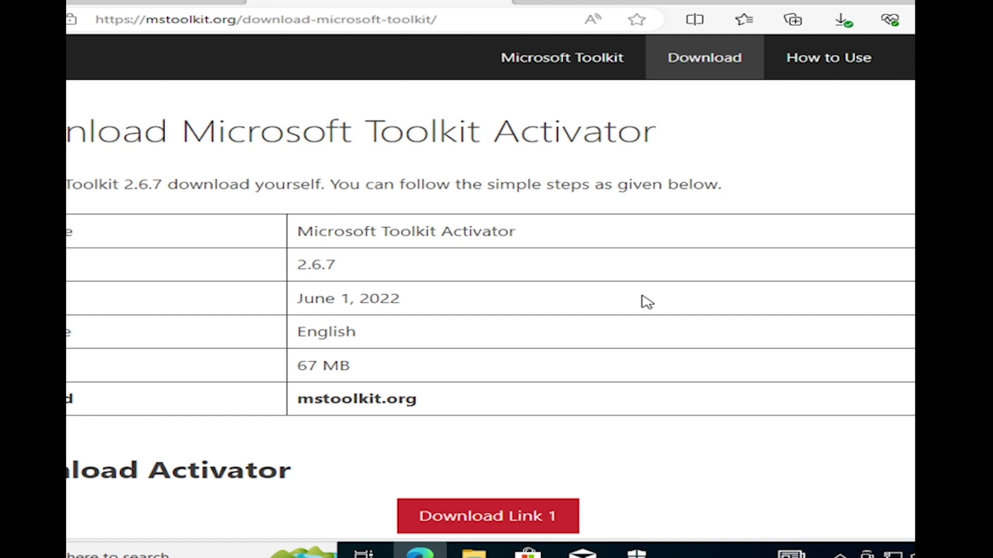
{"action": "left_click", "coordinate": [842, 21]}
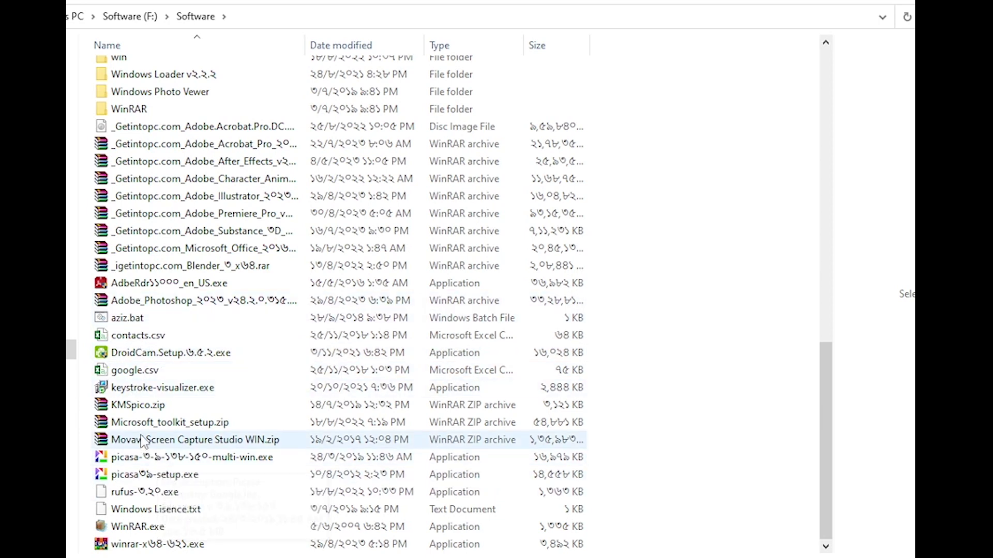
Extract Microsoft_toolkit_setup.zip from the Software folder on drive F: into a folder named Microsoft_toolkit_setup.
{"action": "left_click", "coordinate": [117, 426]}
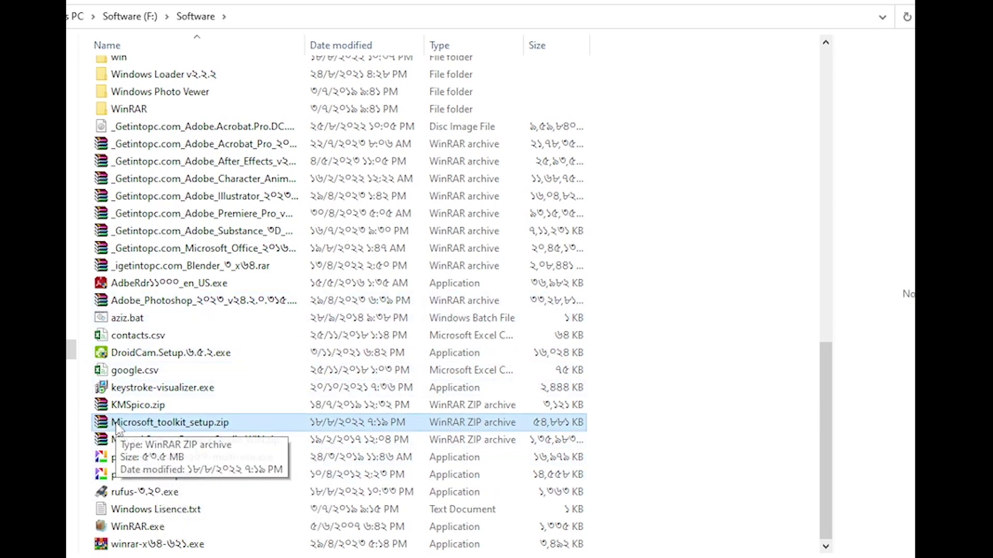
{"action": "right_click", "coordinate": [117, 426]}
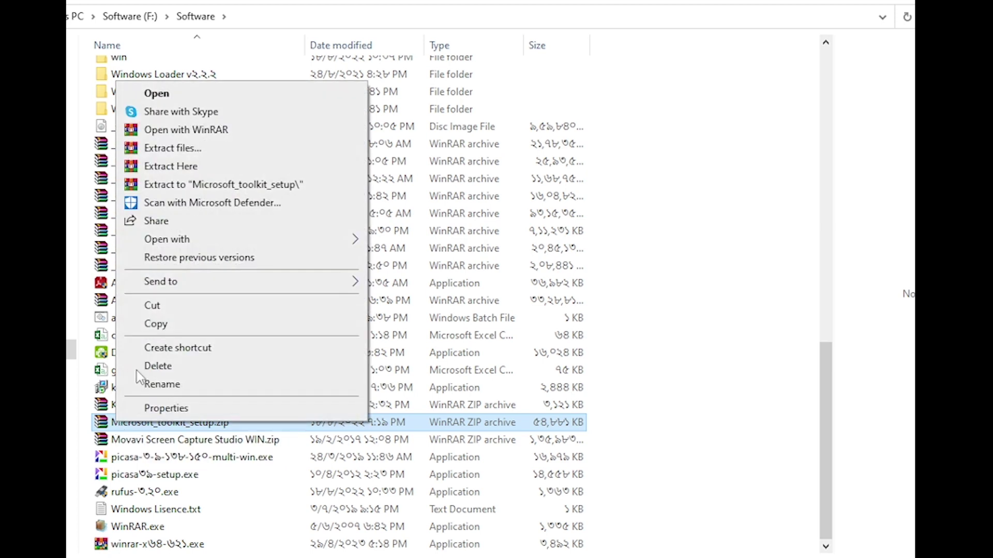
{"action": "left_click", "coordinate": [185, 187]}
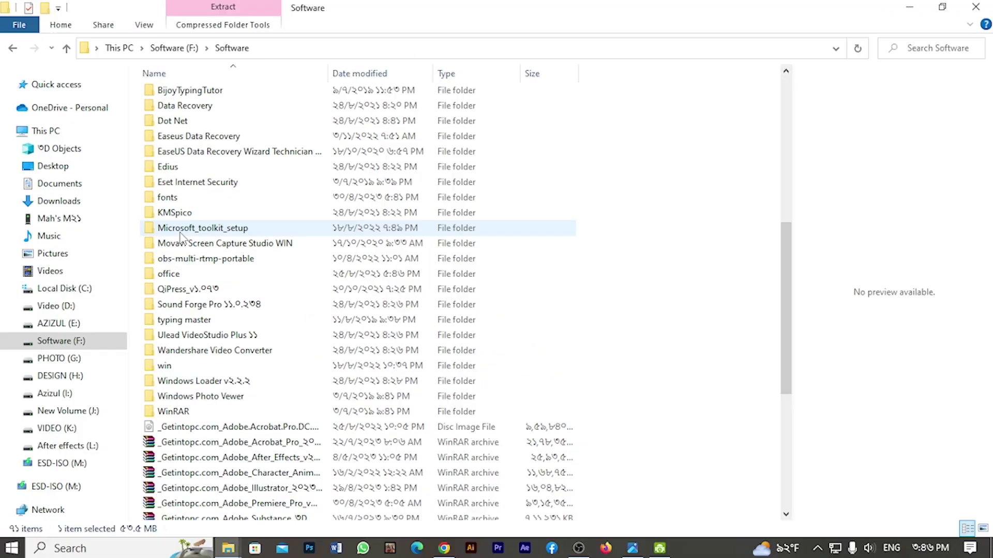
Open the extracted Microsoft_toolkit_setup folder and its subfolder, and launch Microsoft Toolkit.exe.
{"action": "double_click", "coordinate": [186, 226]}
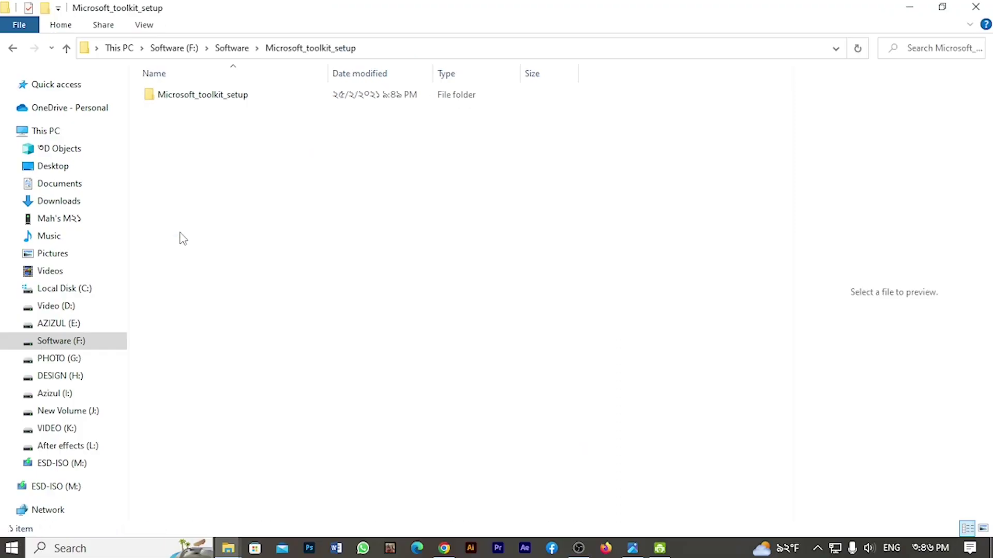
{"action": "double_click", "coordinate": [184, 103]}
{"action": "double_click", "coordinate": [183, 96]}
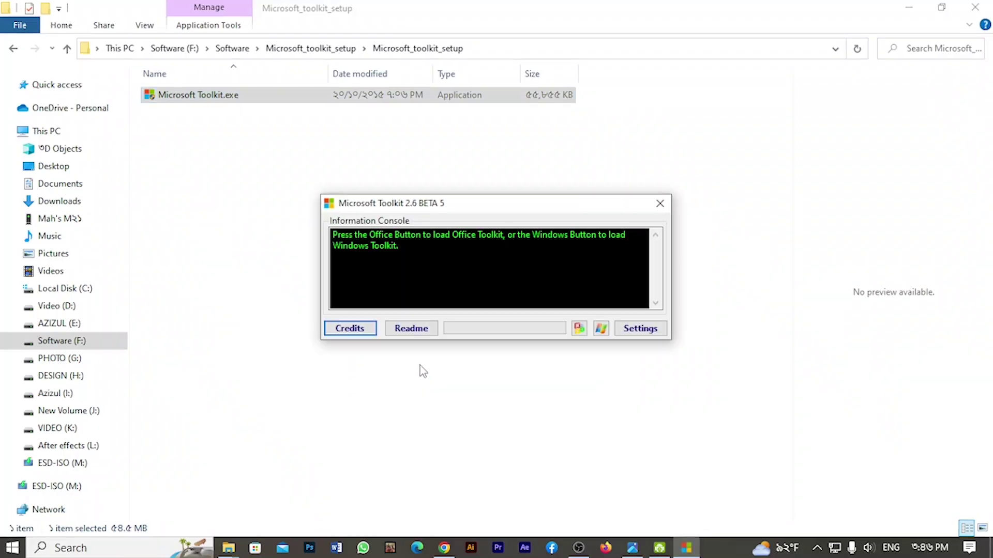
Load the Windows Toolkit in Microsoft Toolkit and install the AutoKMS activation tool.
{"action": "left_click", "coordinate": [601, 329]}
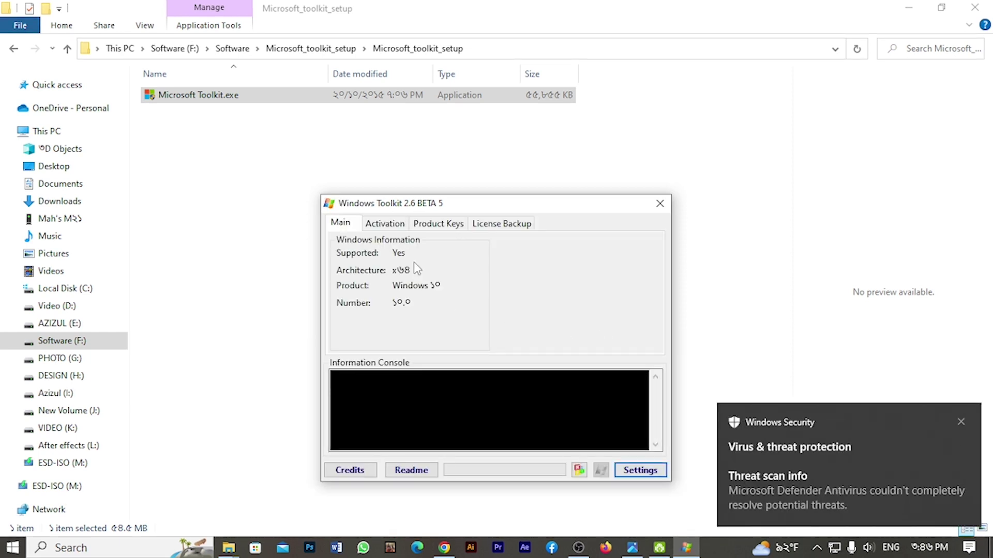
{"action": "left_click", "coordinate": [394, 224]}
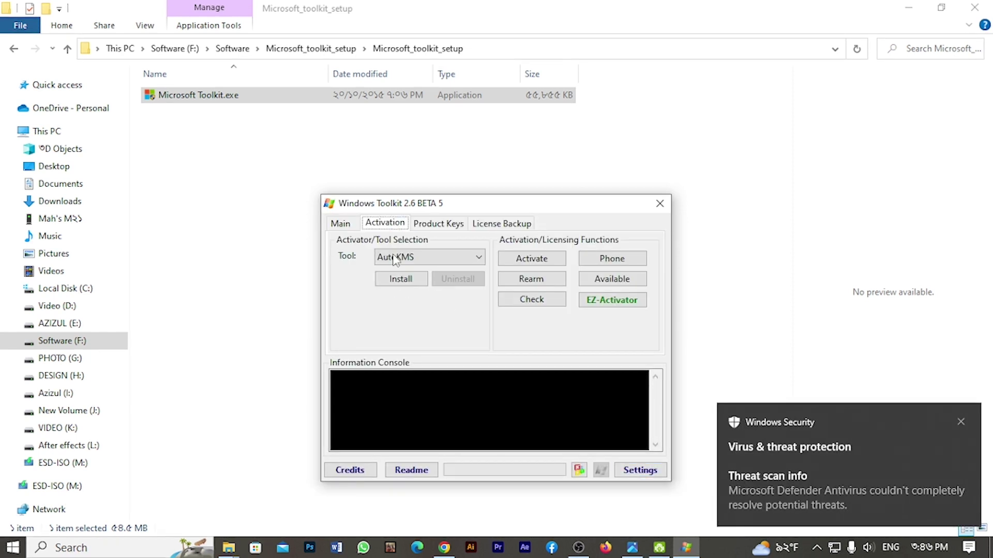
{"action": "left_click", "coordinate": [403, 279]}
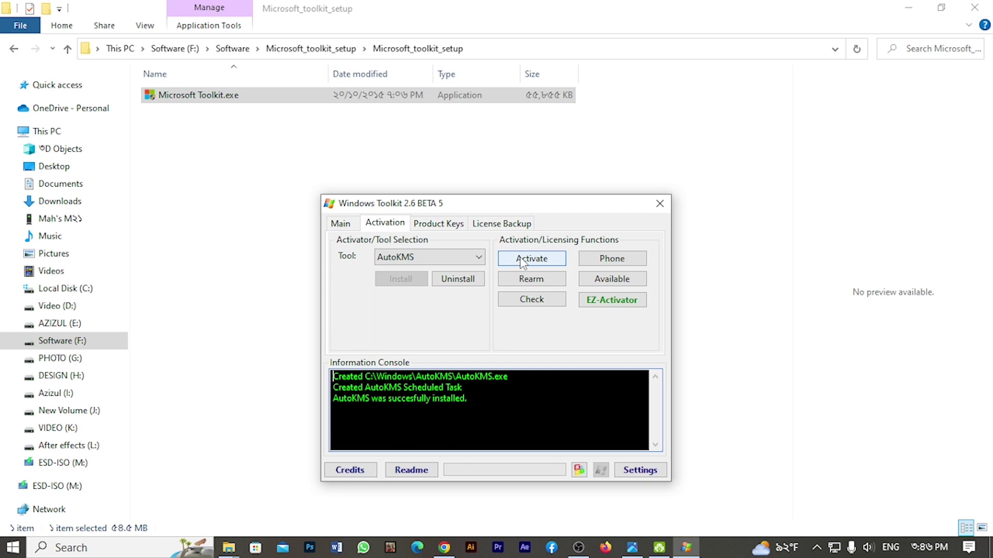
Run the toolkit's Activate function for the installed Windows product, read through the console output, and close the toolkit.
{"action": "left_click", "coordinate": [523, 262]}
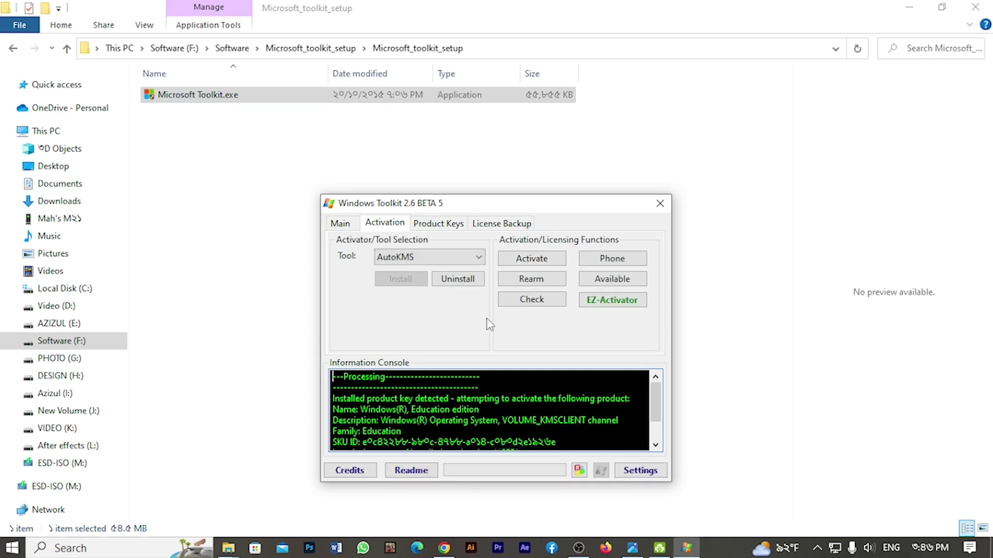
{"action": "scroll", "coordinate": [461, 411], "scroll_direction": "down", "scroll_amount": 1}
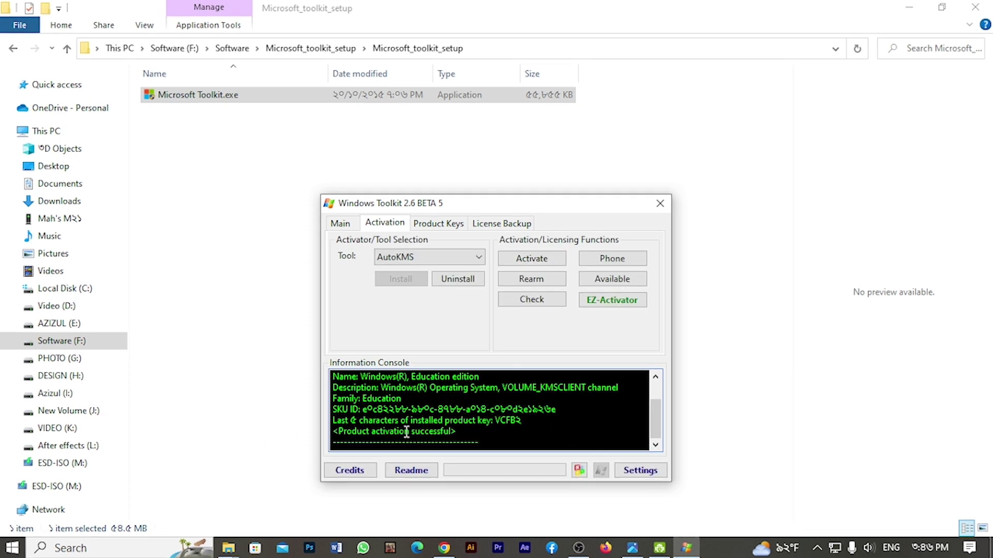
{"action": "left_click", "coordinate": [660, 210]}
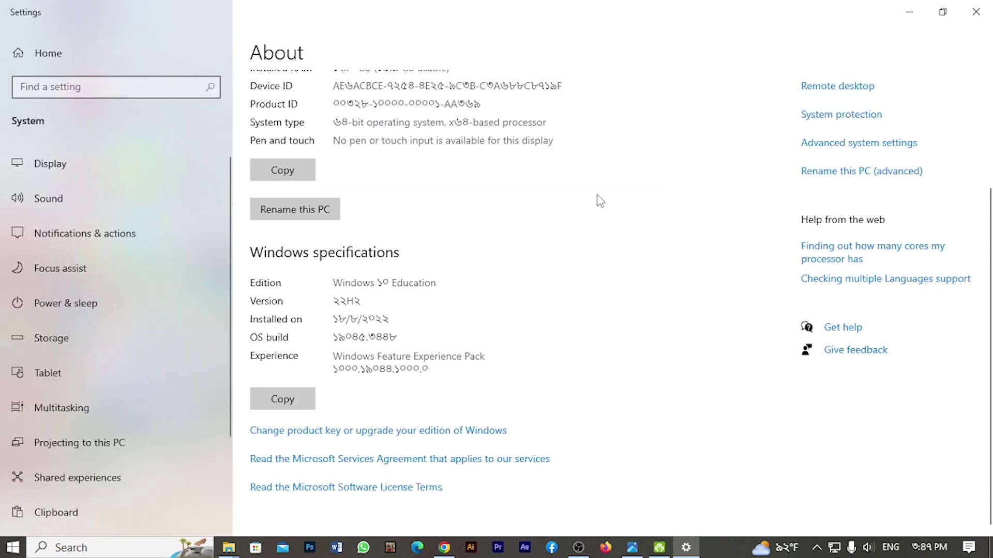
Review the Windows and device specifications on the About page of the system settings.
{"action": "scroll", "coordinate": [569, 233], "scroll_direction": "up", "scroll_amount": 3}
{"action": "scroll", "coordinate": [539, 274], "scroll_direction": "up", "scroll_amount": 1}
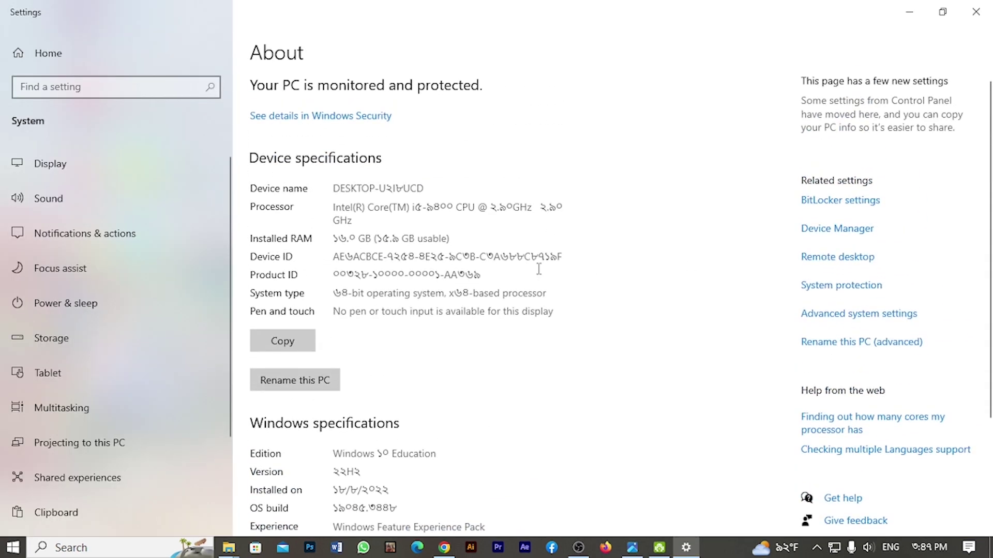